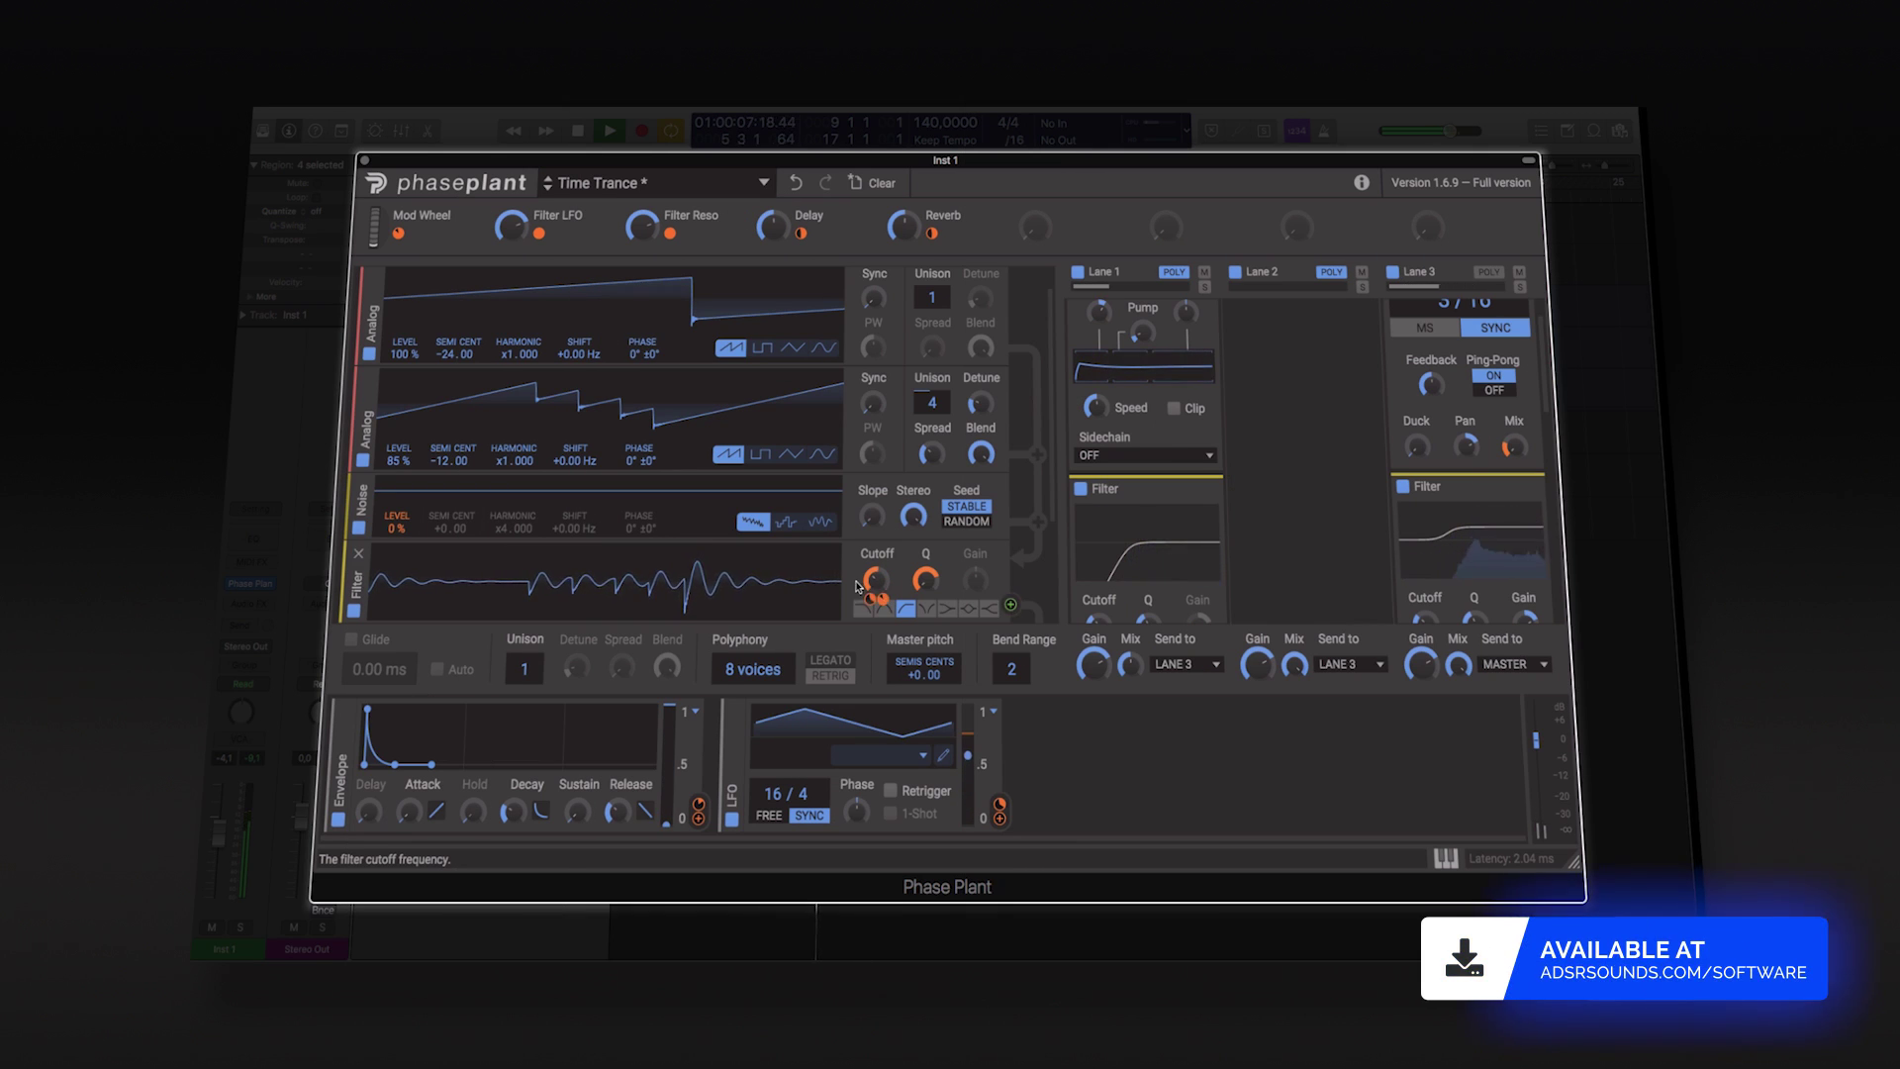
# - Add an Analog oscillator below the existing Out module and give it its own Output module
pyautogui.scroll(-3, 762, 589)
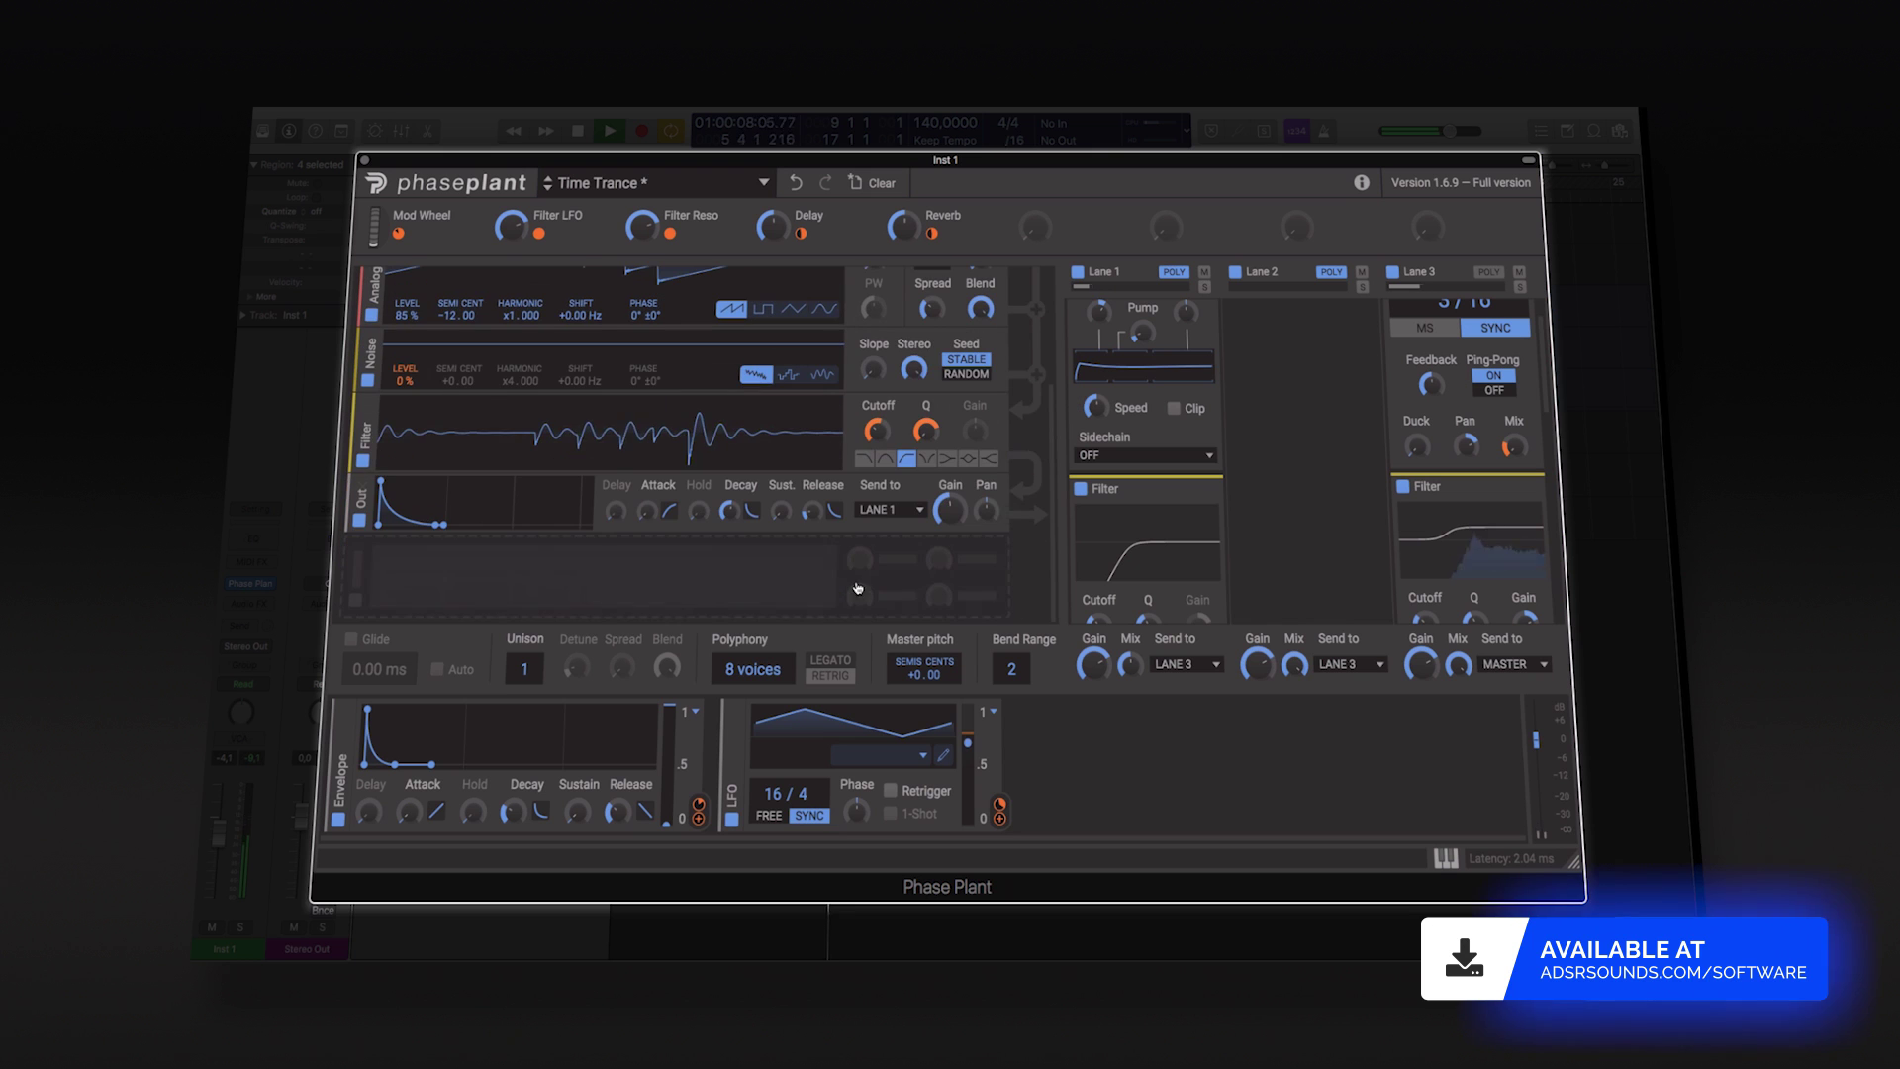
pyautogui.click(762, 594)
pyautogui.click(784, 651)
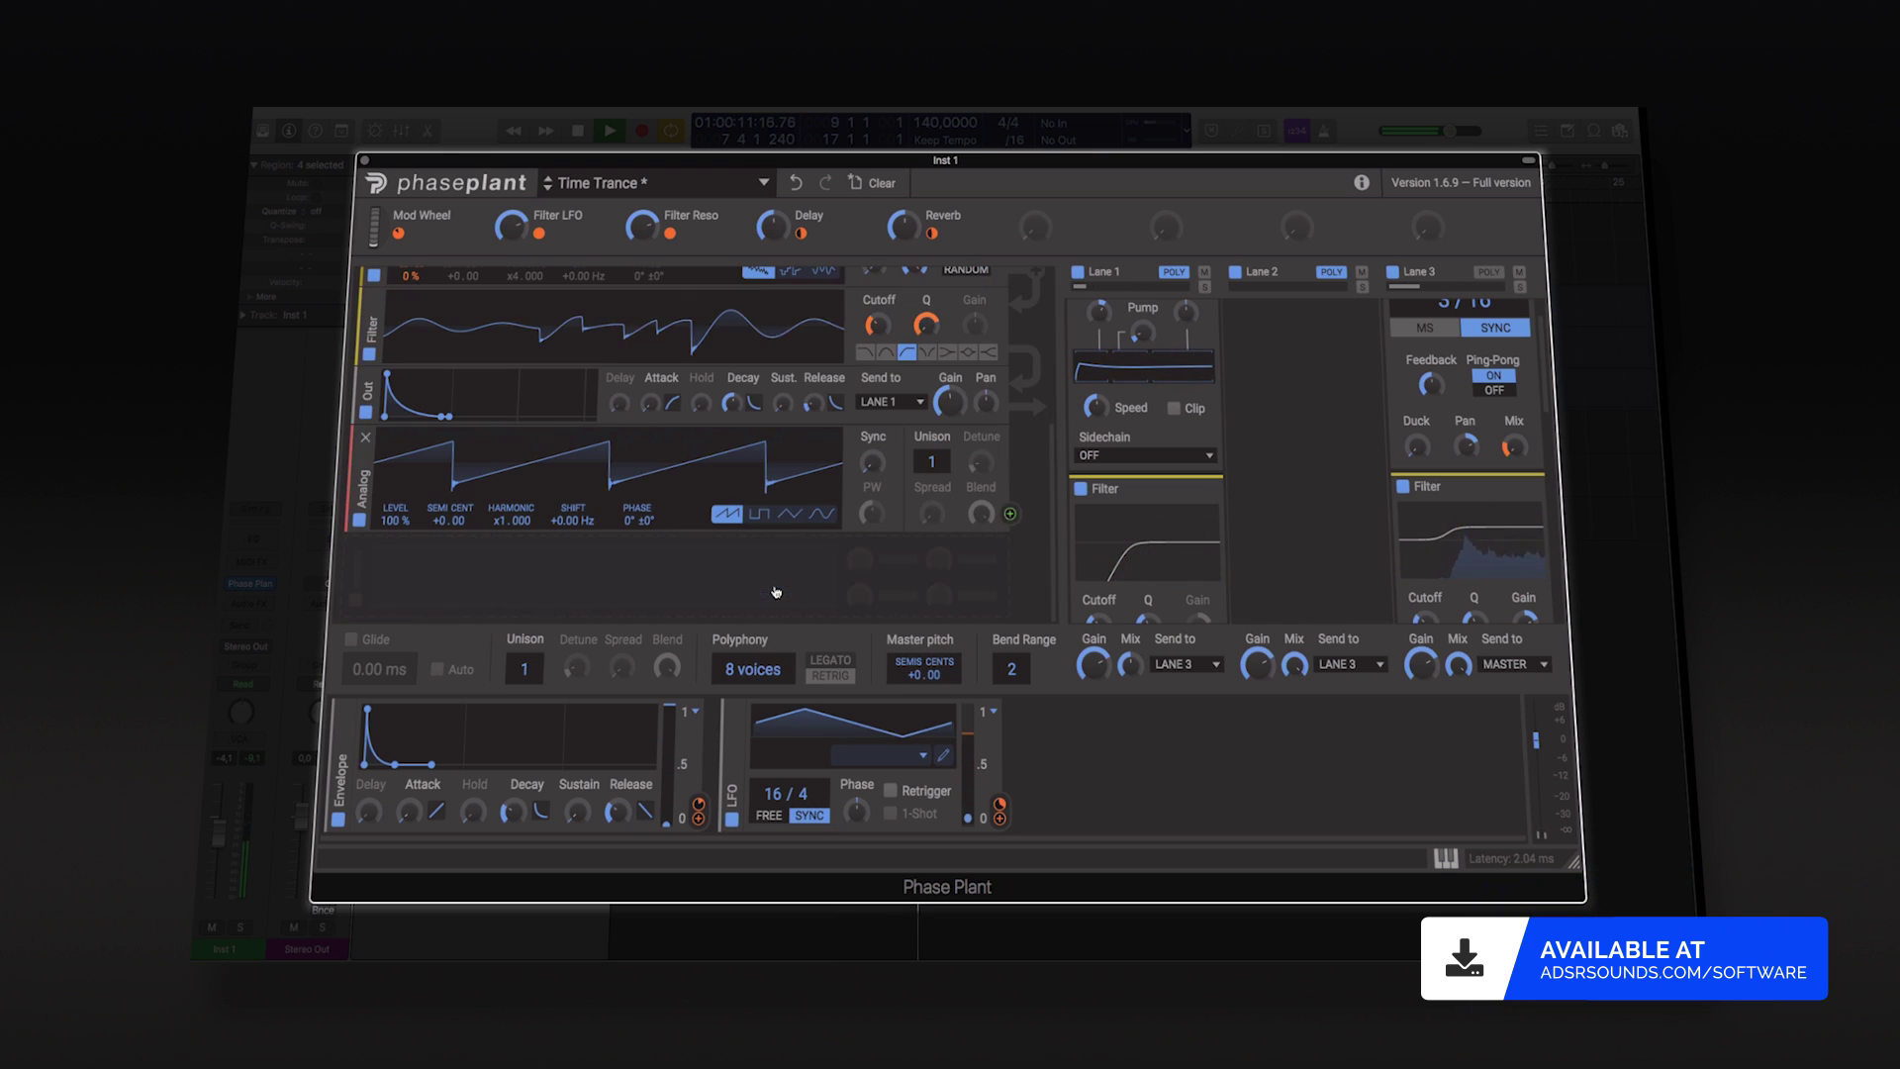
pyautogui.click(748, 574)
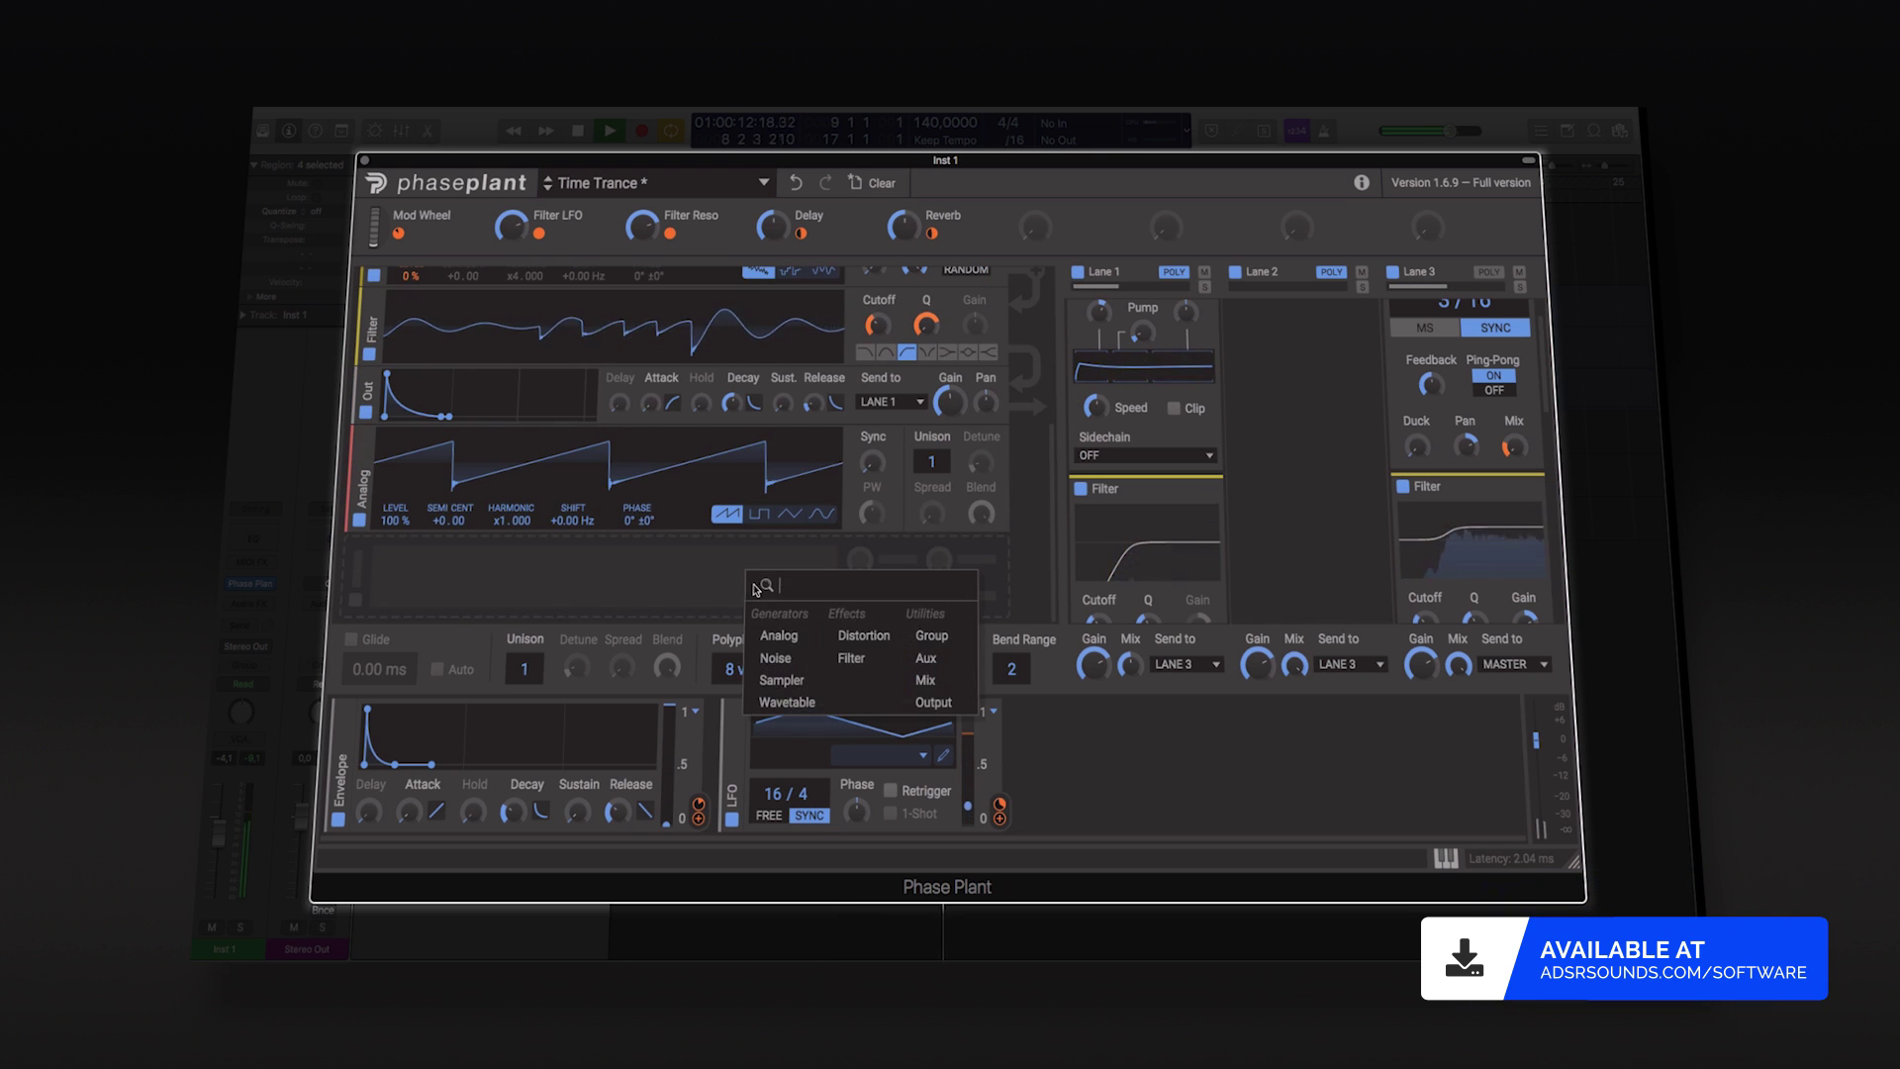
pyautogui.click(930, 703)
# - Lower the new output envelope's sustain to zero and slightly lengthen its decay and release
pyautogui.moveTo(721, 572); pyautogui.dragTo(780, 669)
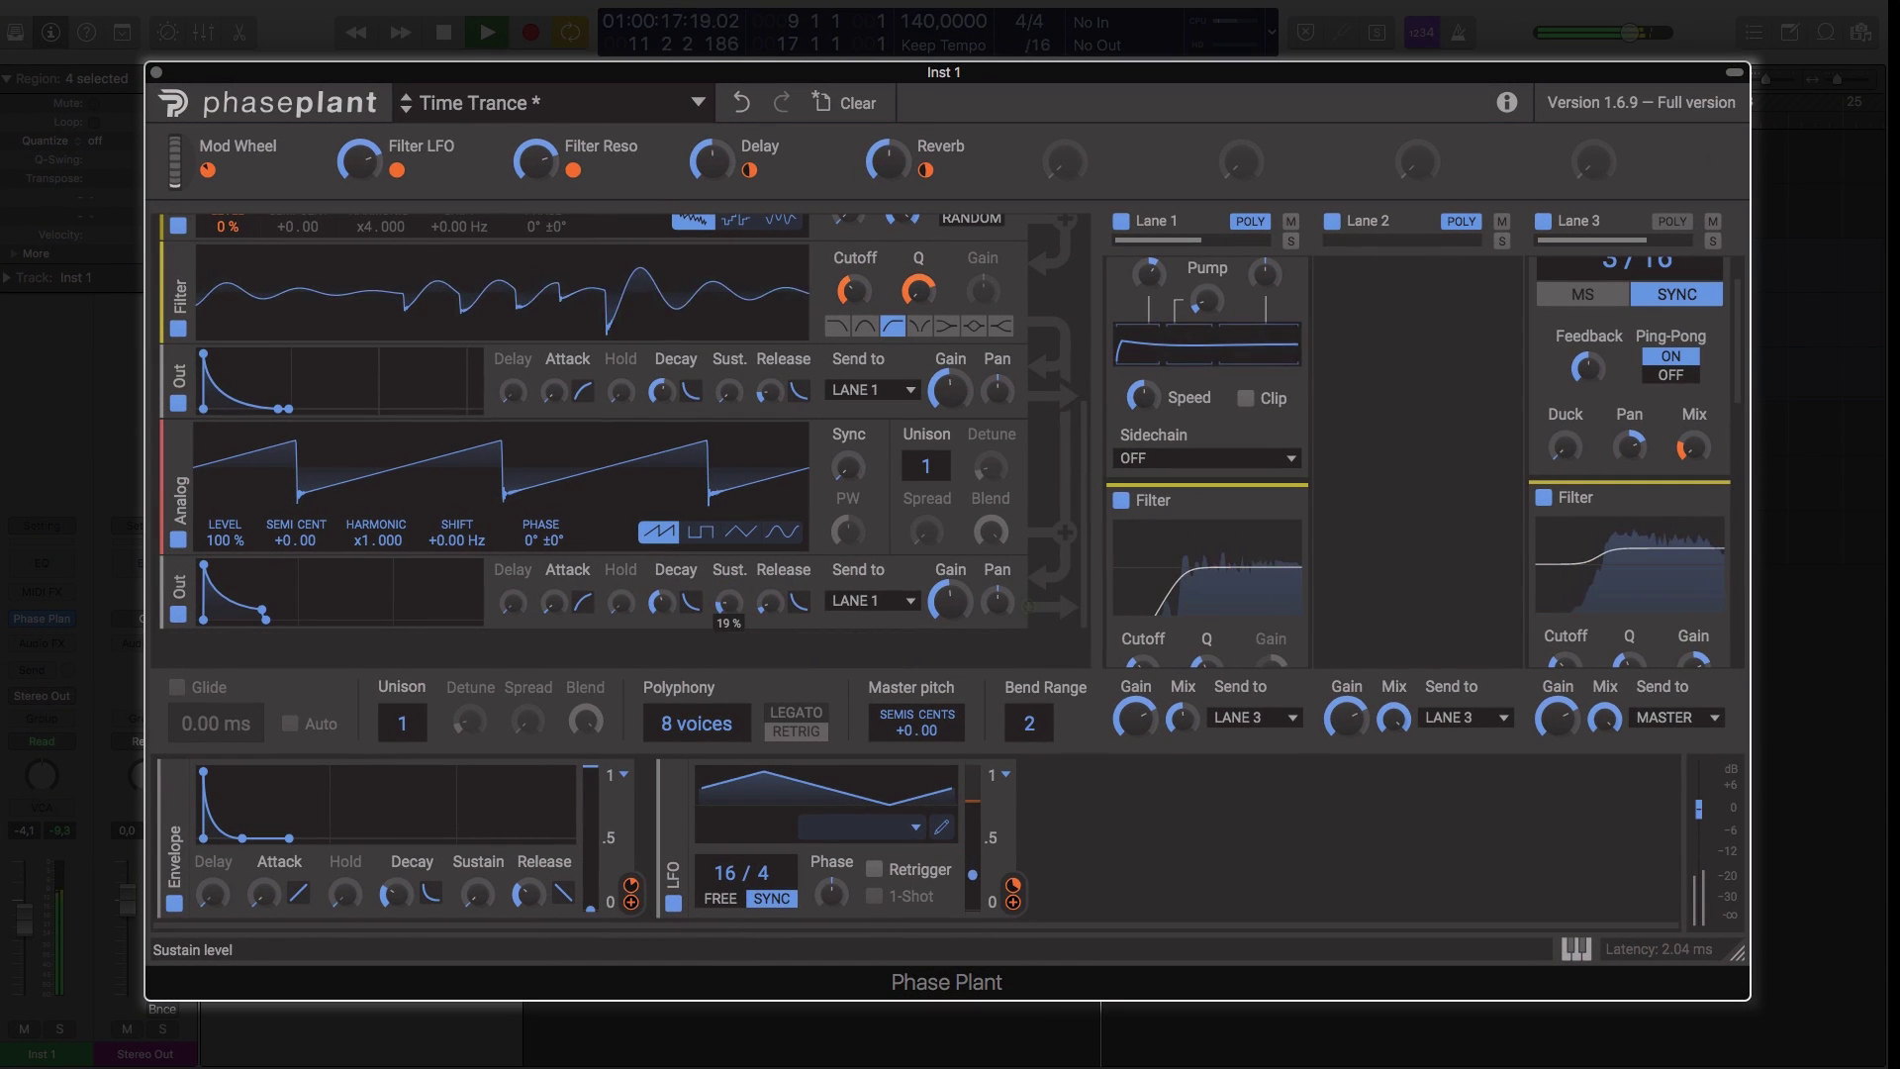
pyautogui.moveTo(728, 601); pyautogui.dragTo(661, 579)
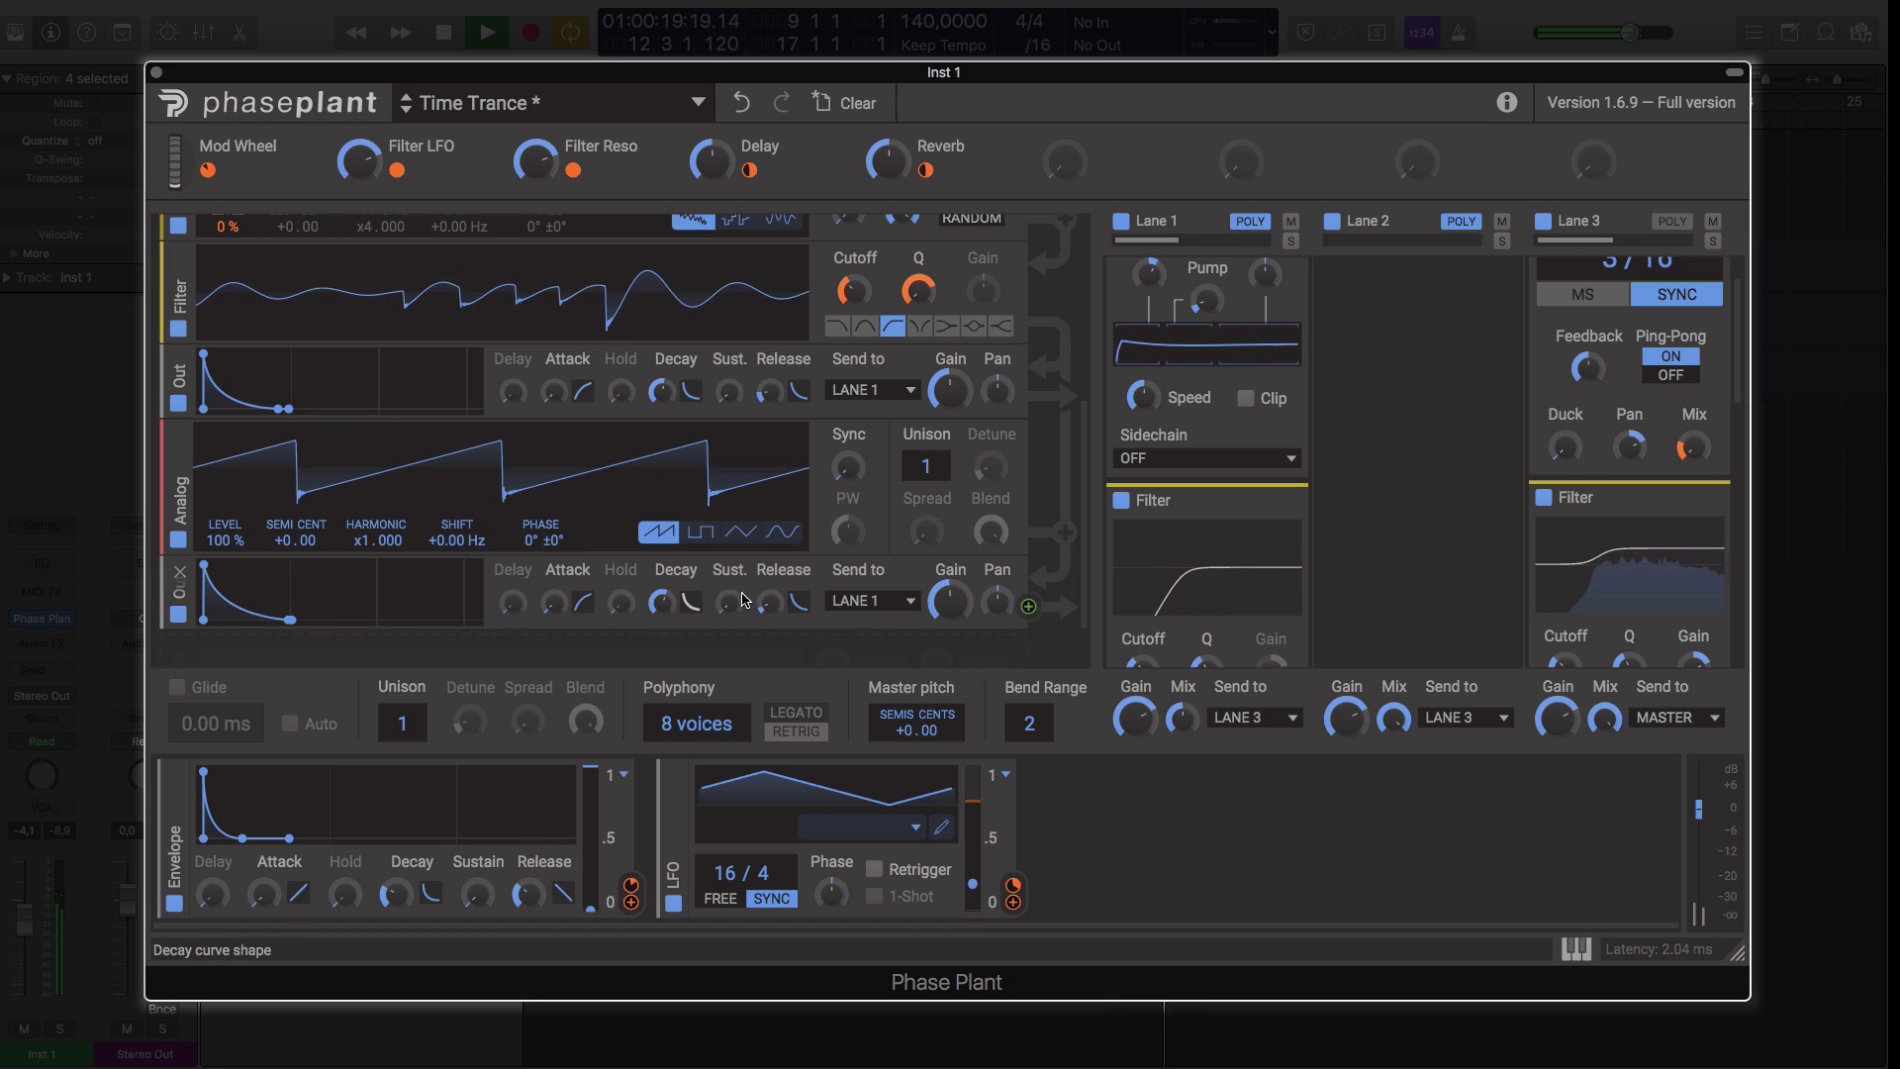
pyautogui.moveTo(769, 602); pyautogui.dragTo(769, 590)
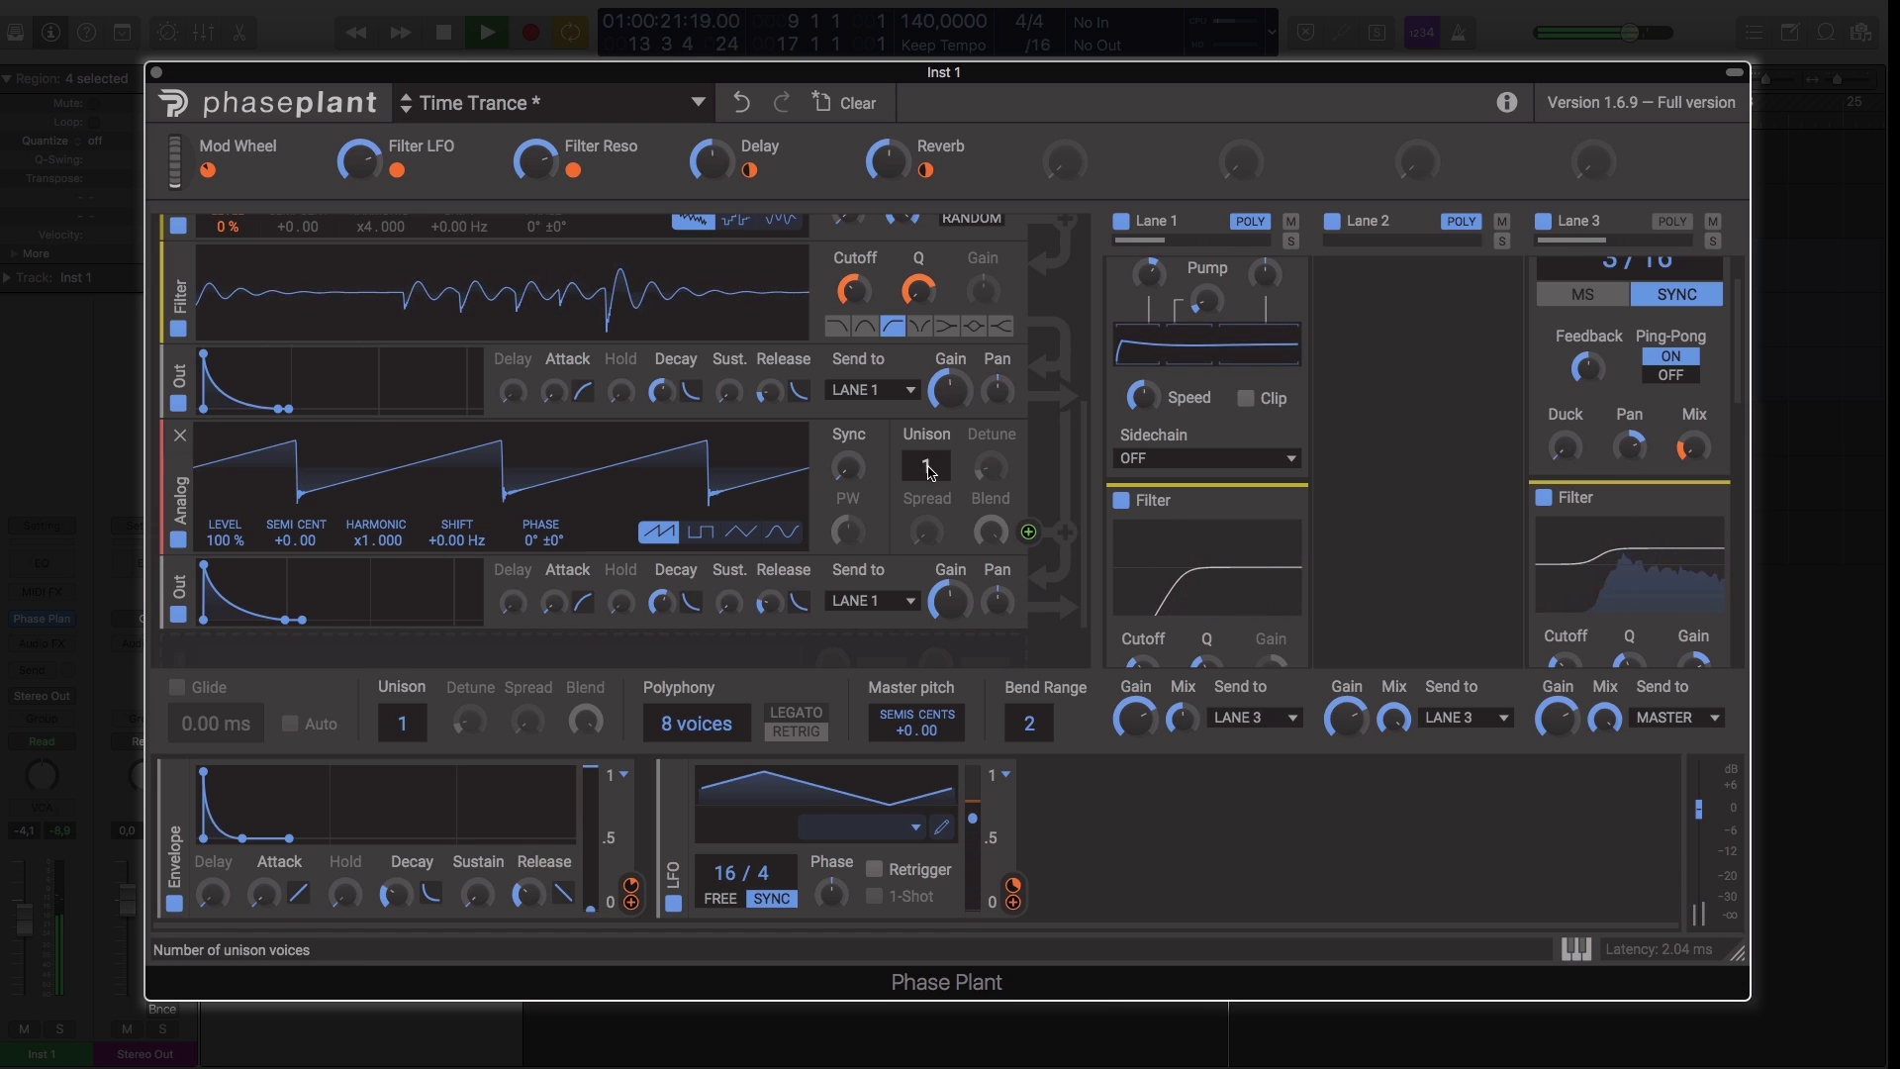
# - Set the new Analog oscillator to 3 unison voices and raise its detune and stereo spread
pyautogui.moveTo(927, 466); pyautogui.dragTo(991, 437)
pyautogui.moveTo(926, 532); pyautogui.dragTo(926, 475)
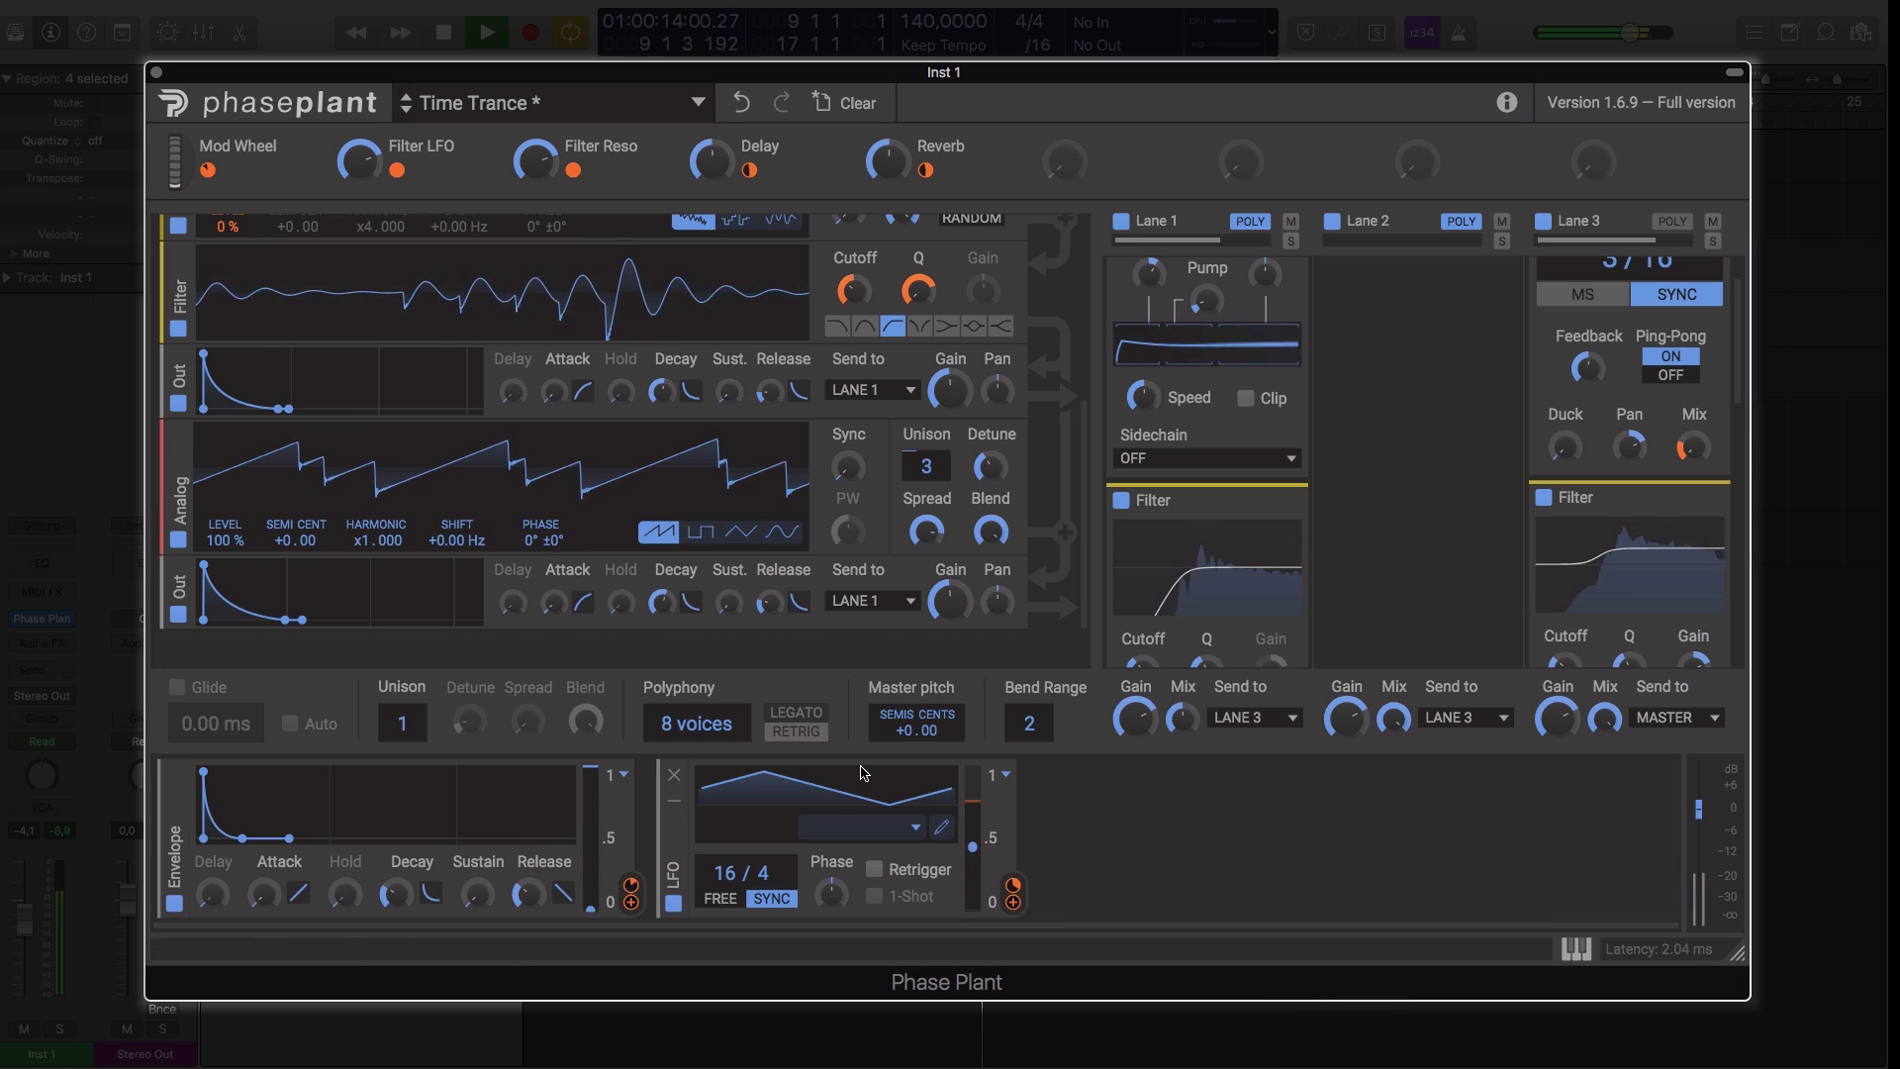
# - Add a Formant Filter after the Reverb at the end of the Lane 3 effects chain
pyautogui.scroll(-5, 1451, 652)
pyautogui.scroll(-2, 1588, 592)
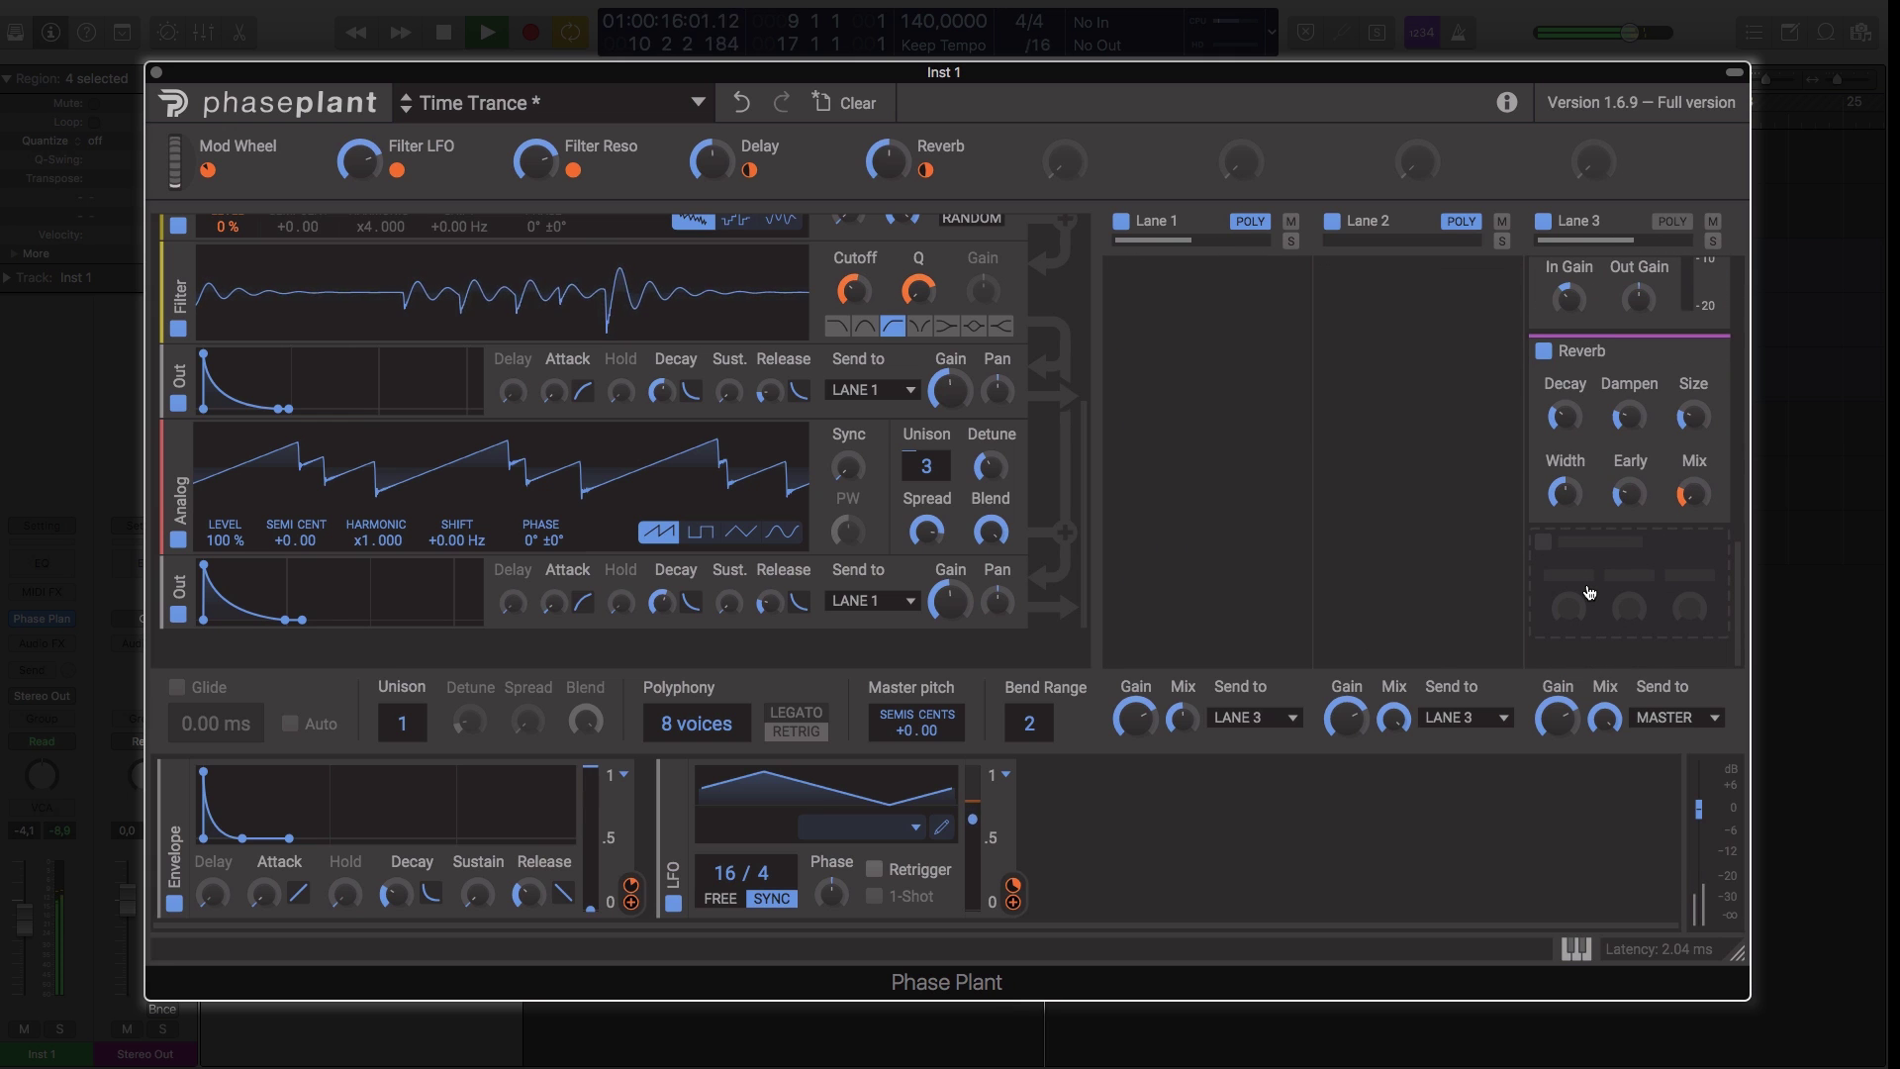
pyautogui.click(1590, 592)
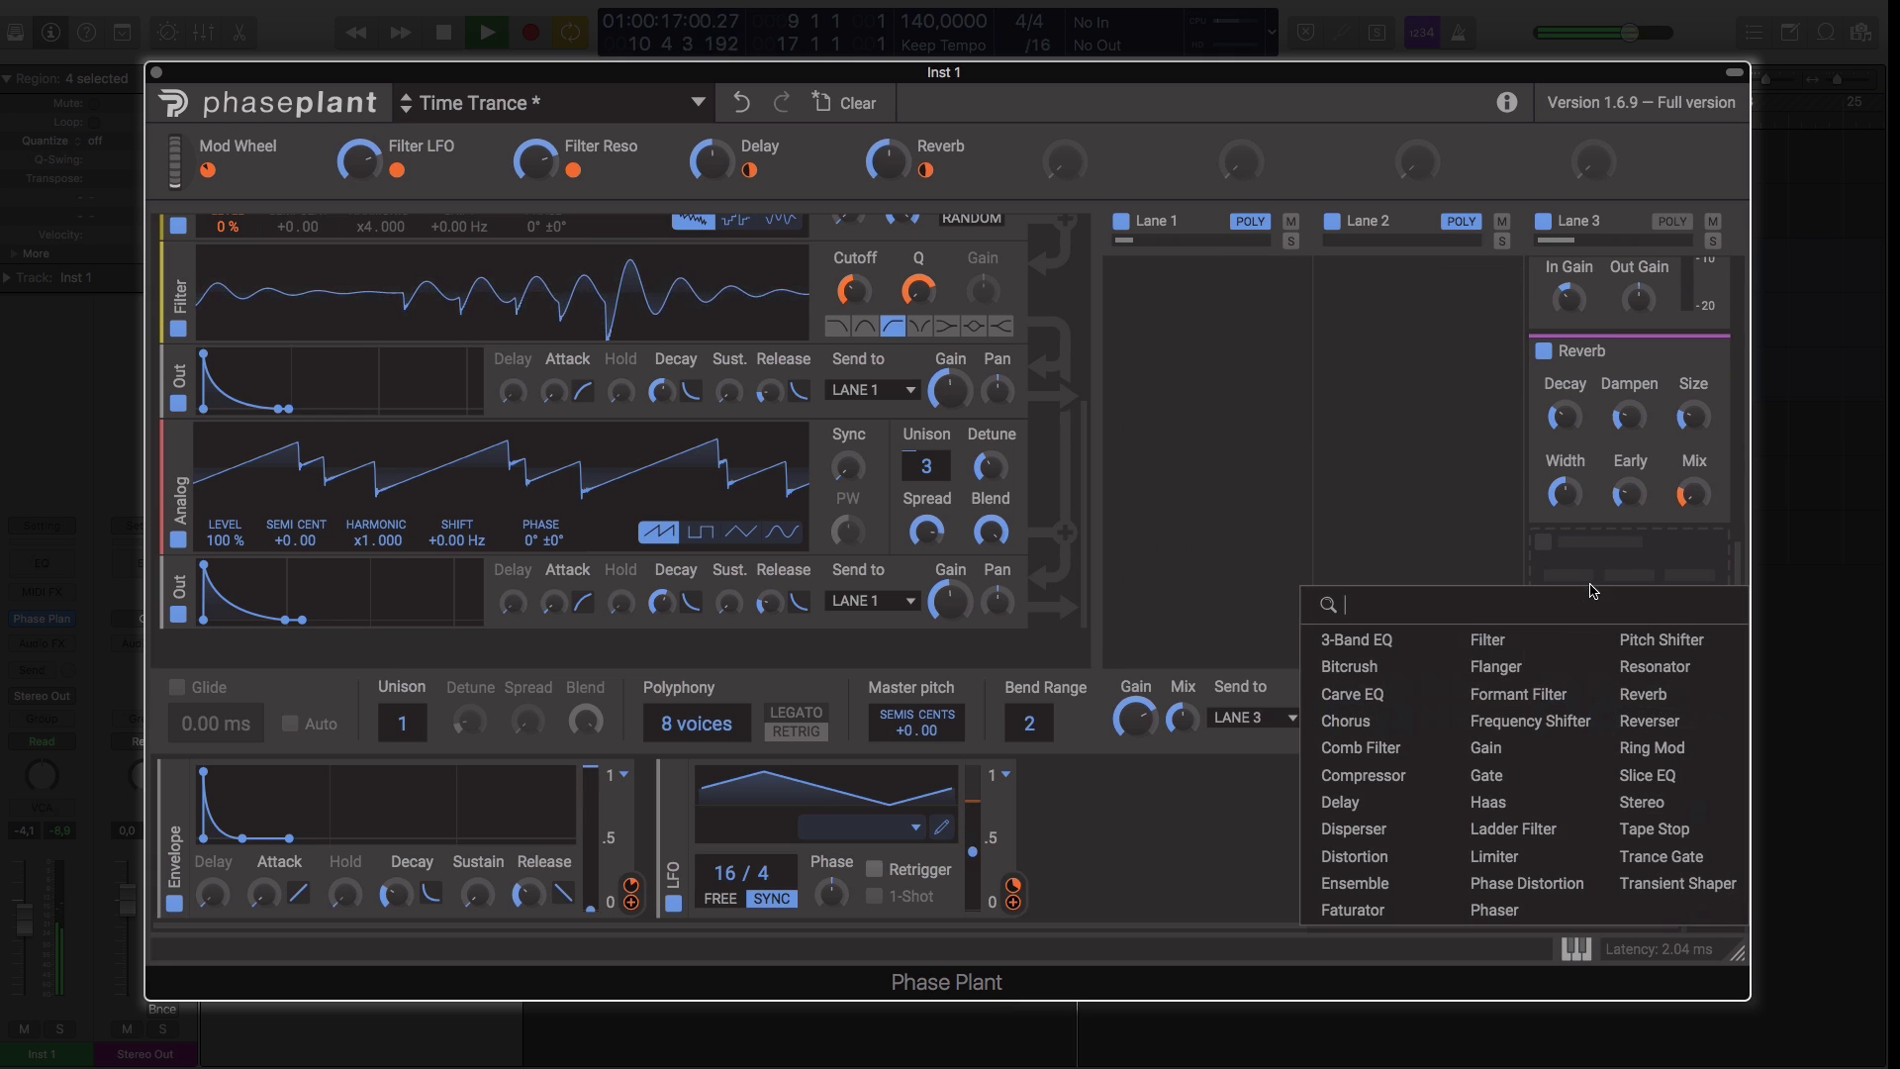
pyautogui.click(1528, 695)
pyautogui.scroll(-5, 1576, 626)
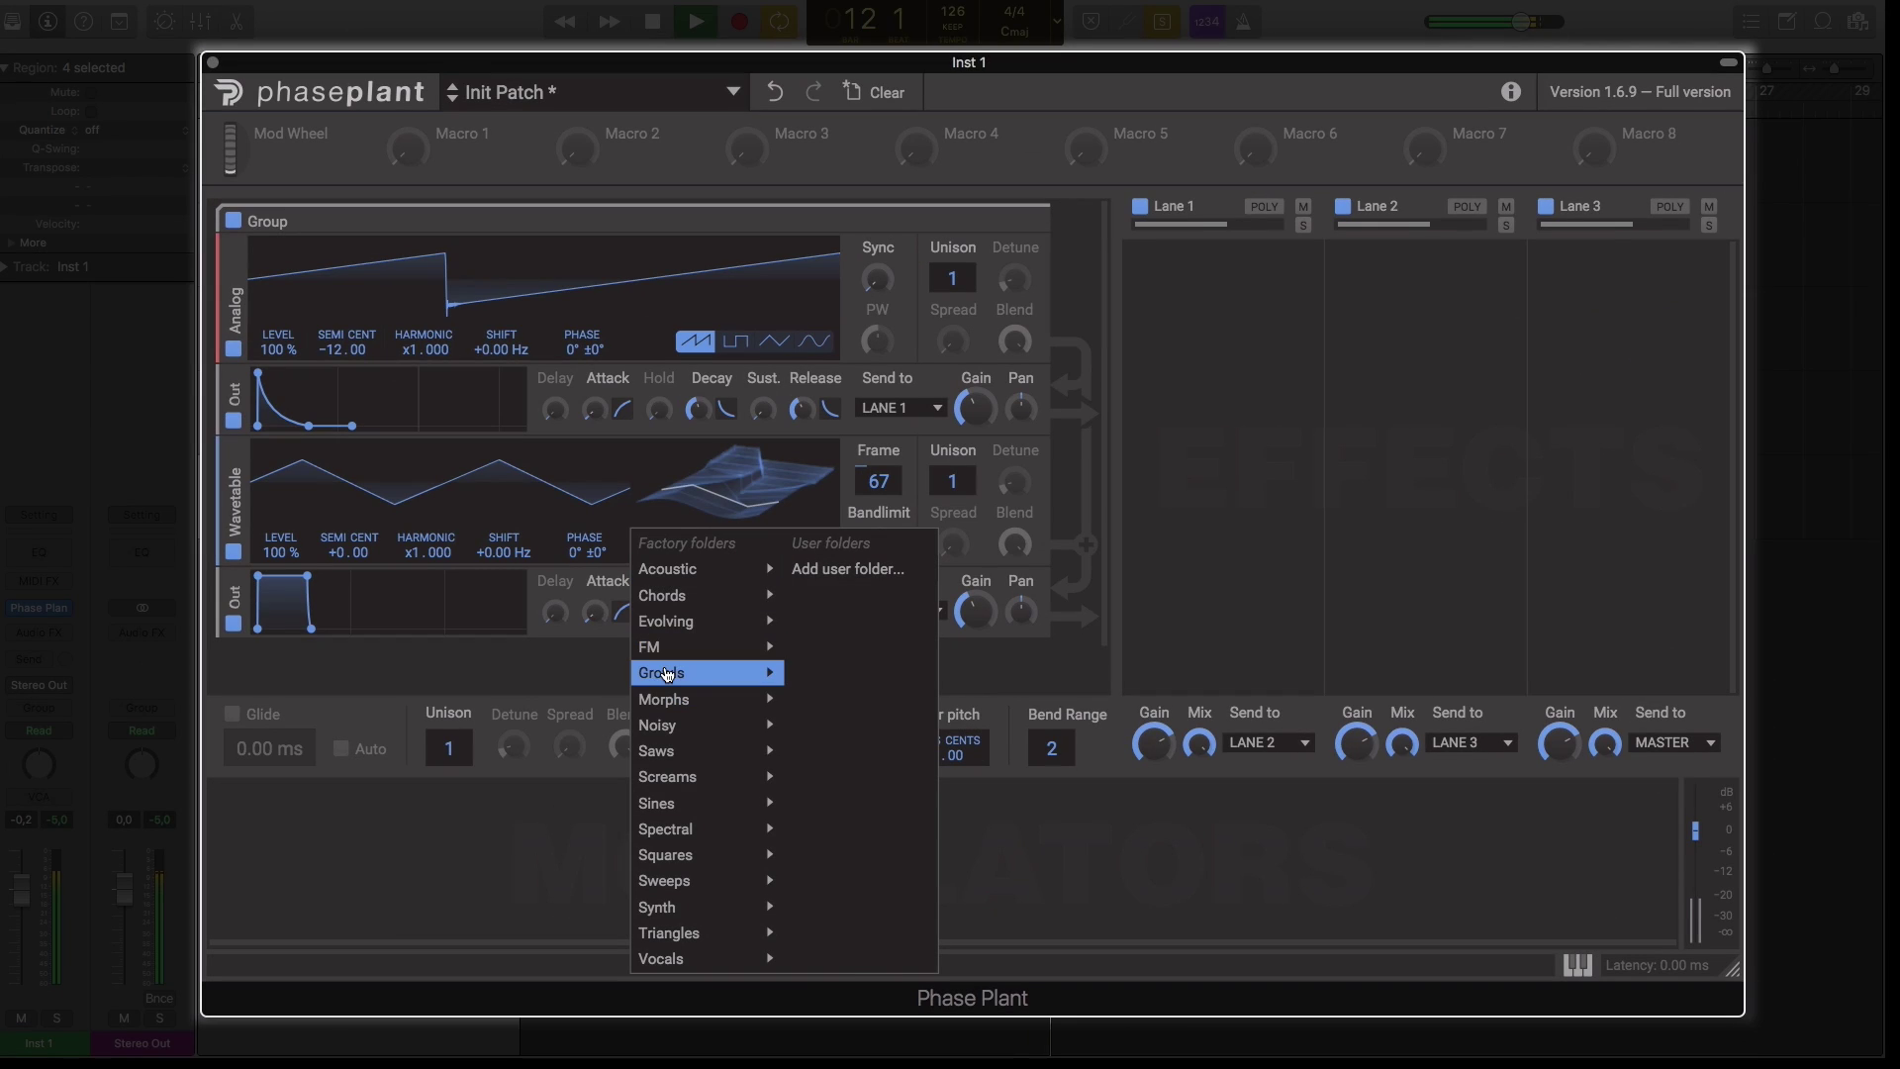
# - Load the Squished wavetable from the Growls folder and set the wavetable oscillator to 3 unison voices
pyautogui.moveTo(786, 673)
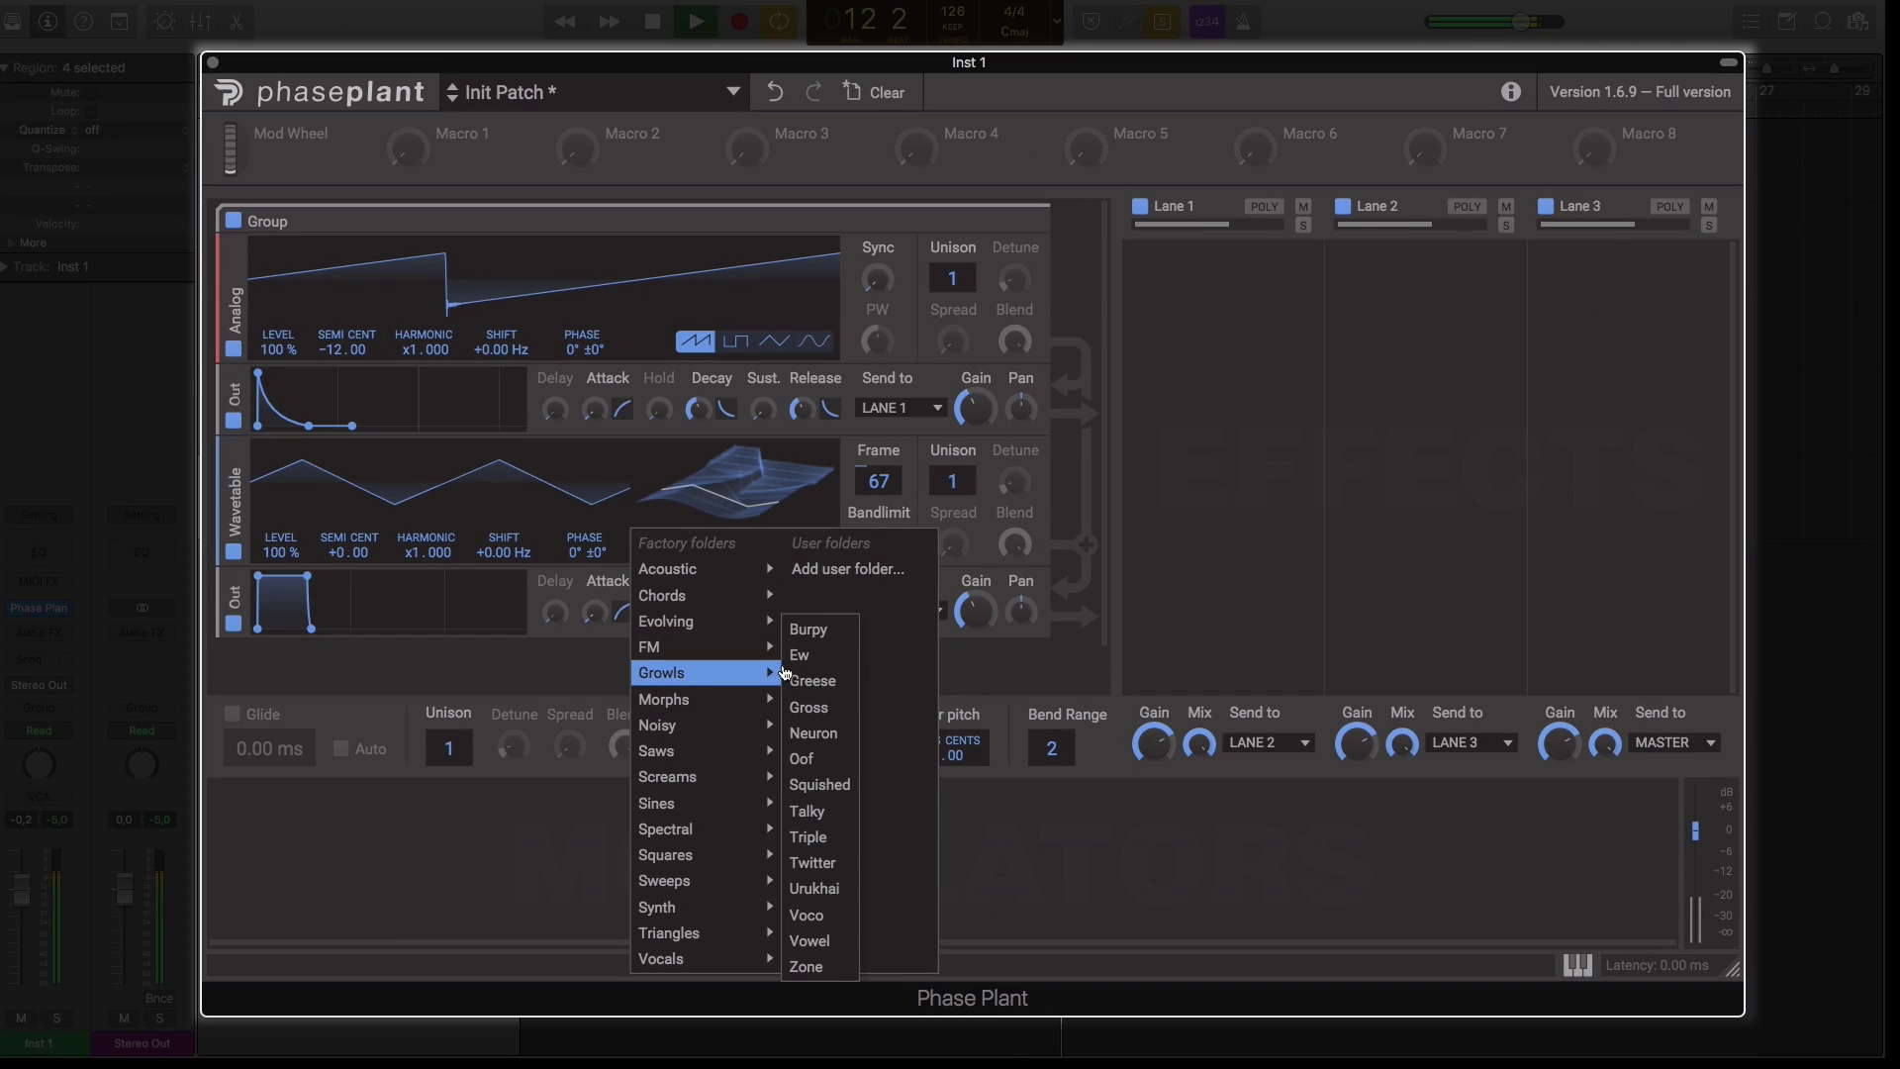
pyautogui.click(821, 785)
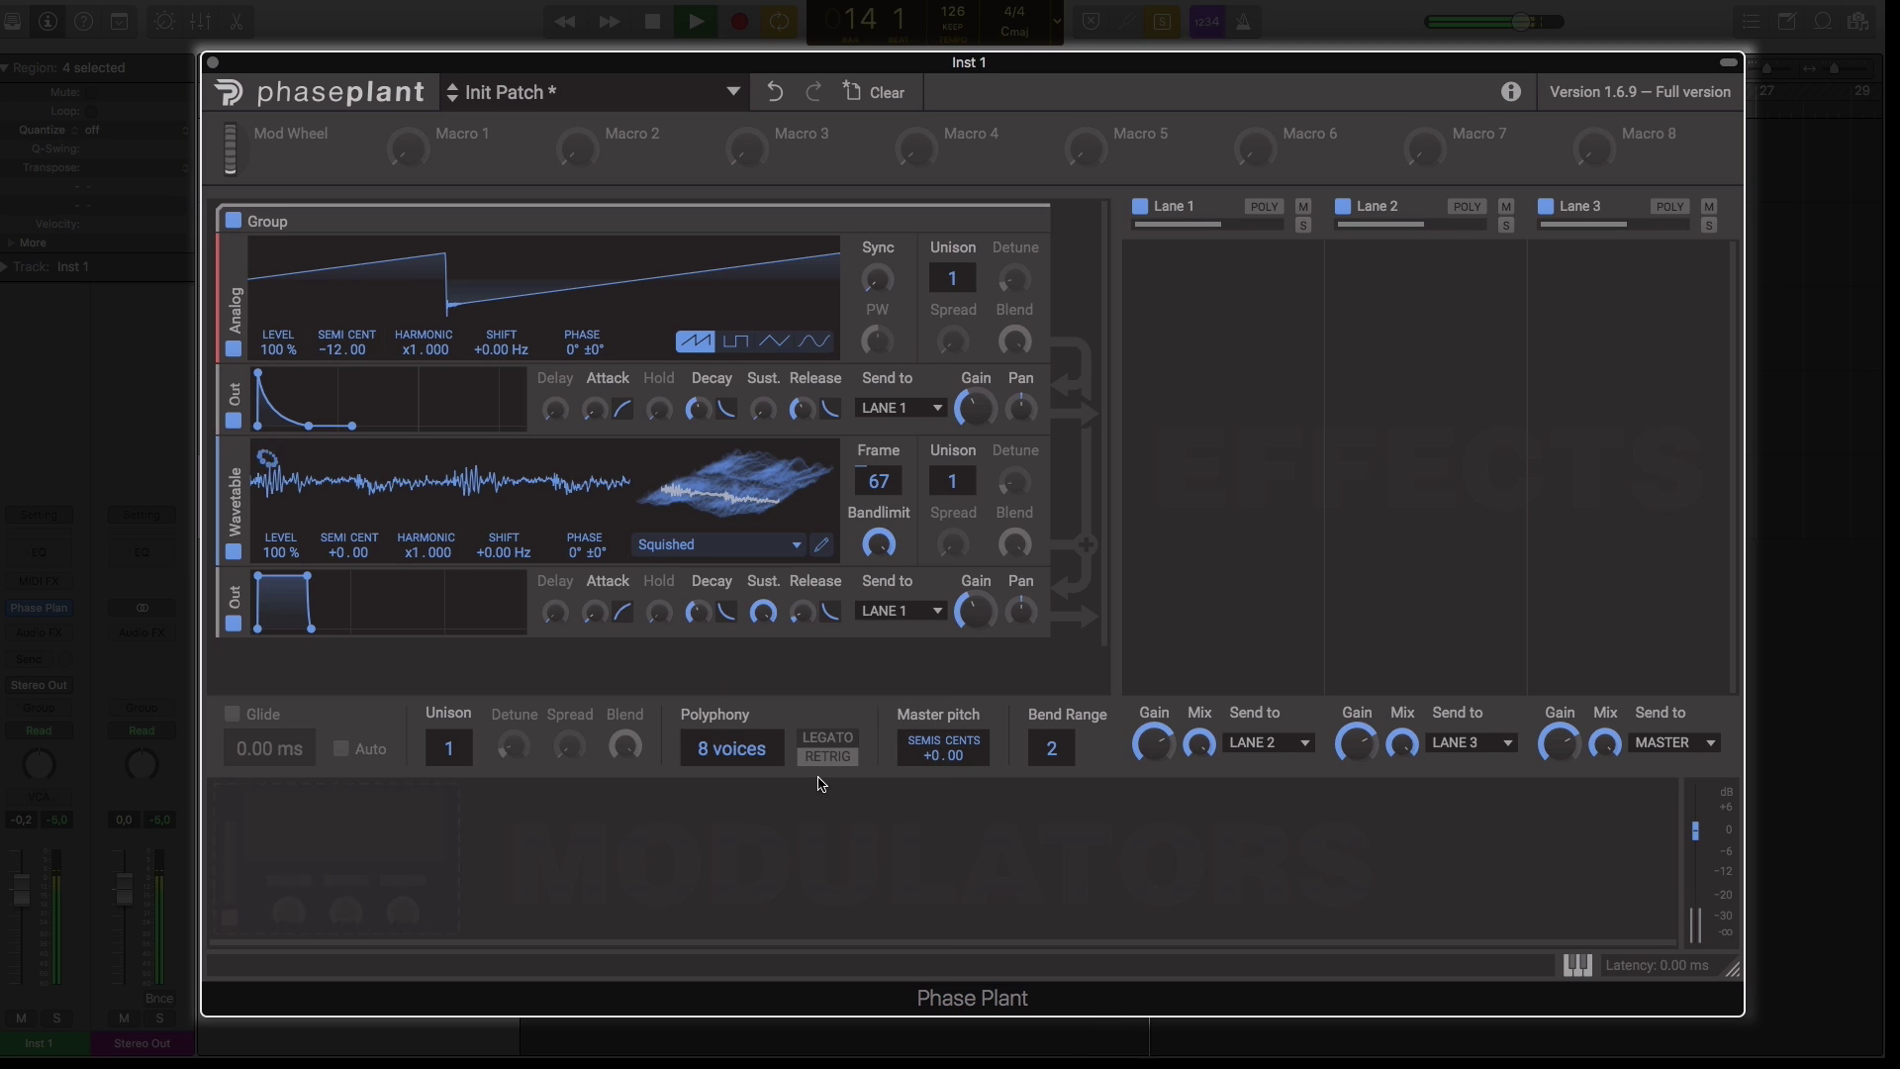
pyautogui.scroll(2, 952, 485)
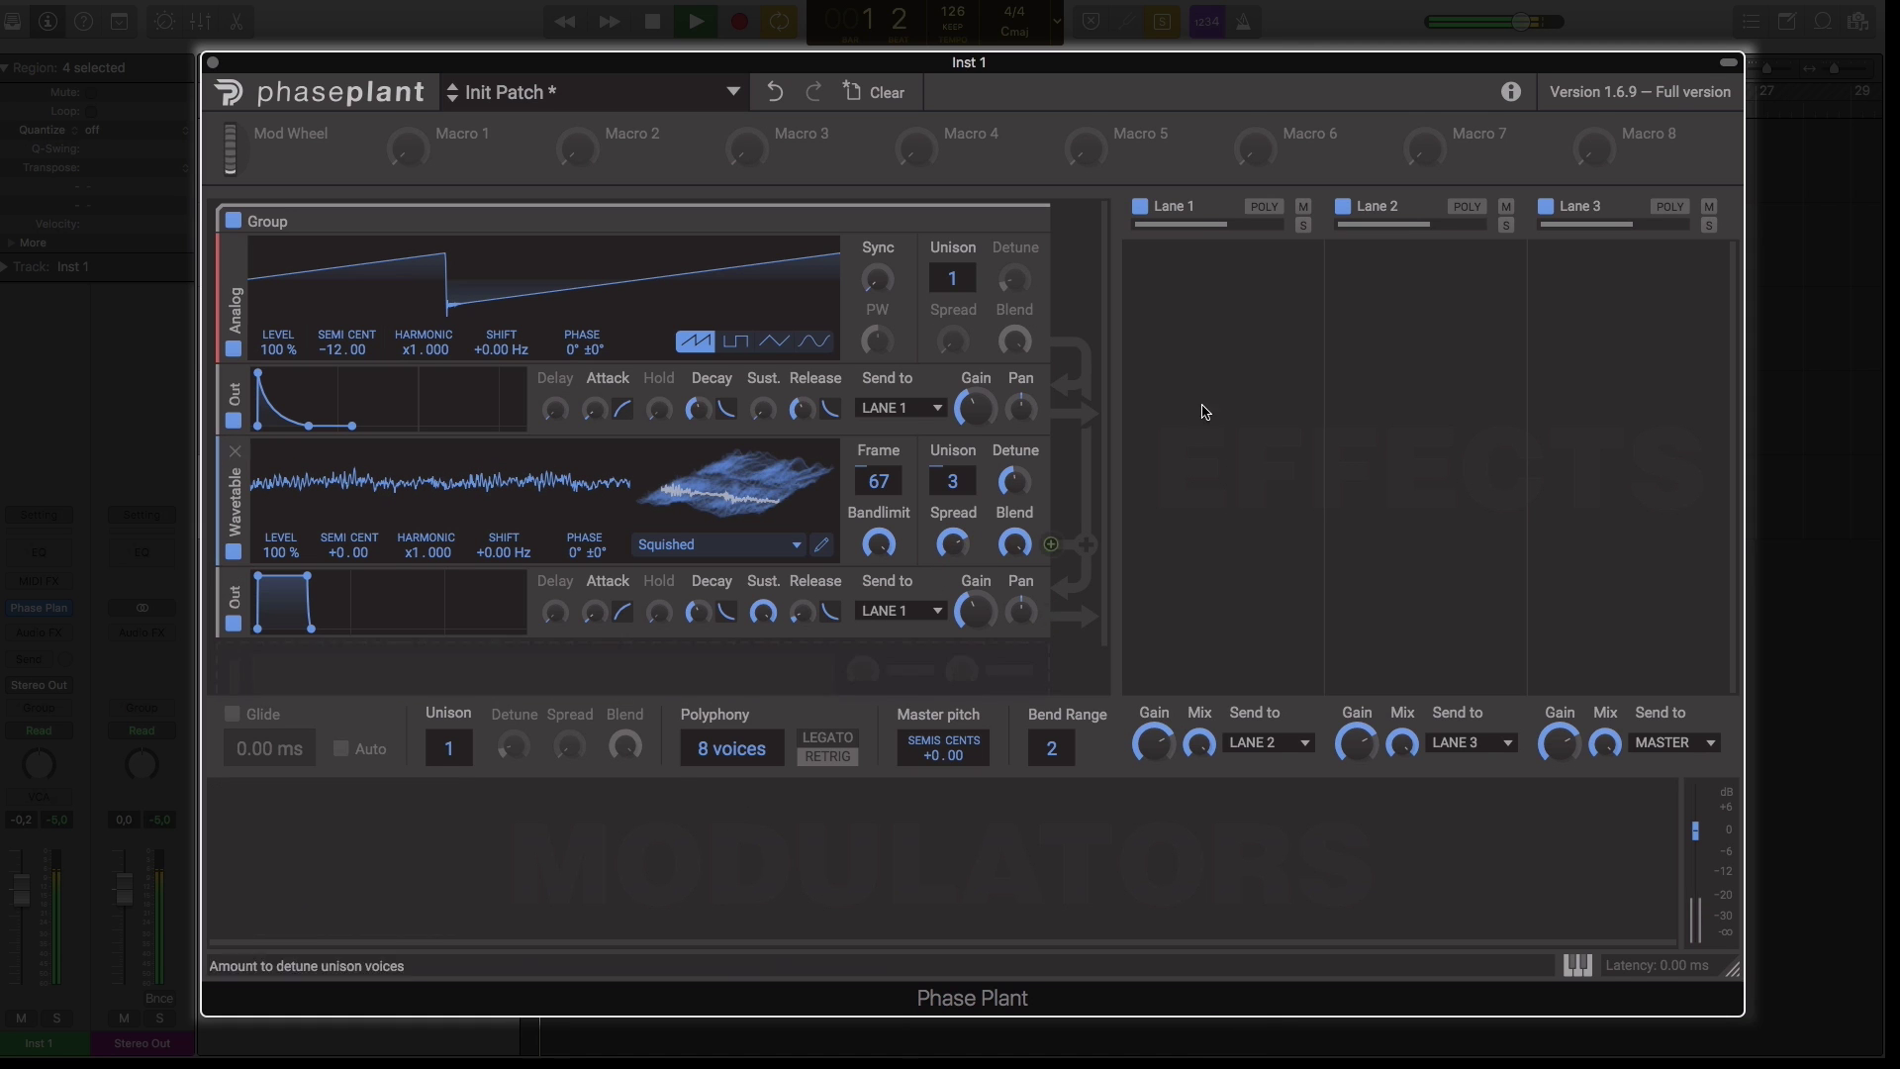
# - Add a Distortion effect to Lane 1 and a low-pass Filter with a cutoff of about 319 Hz to Lane 2
pyautogui.click(1190, 335)
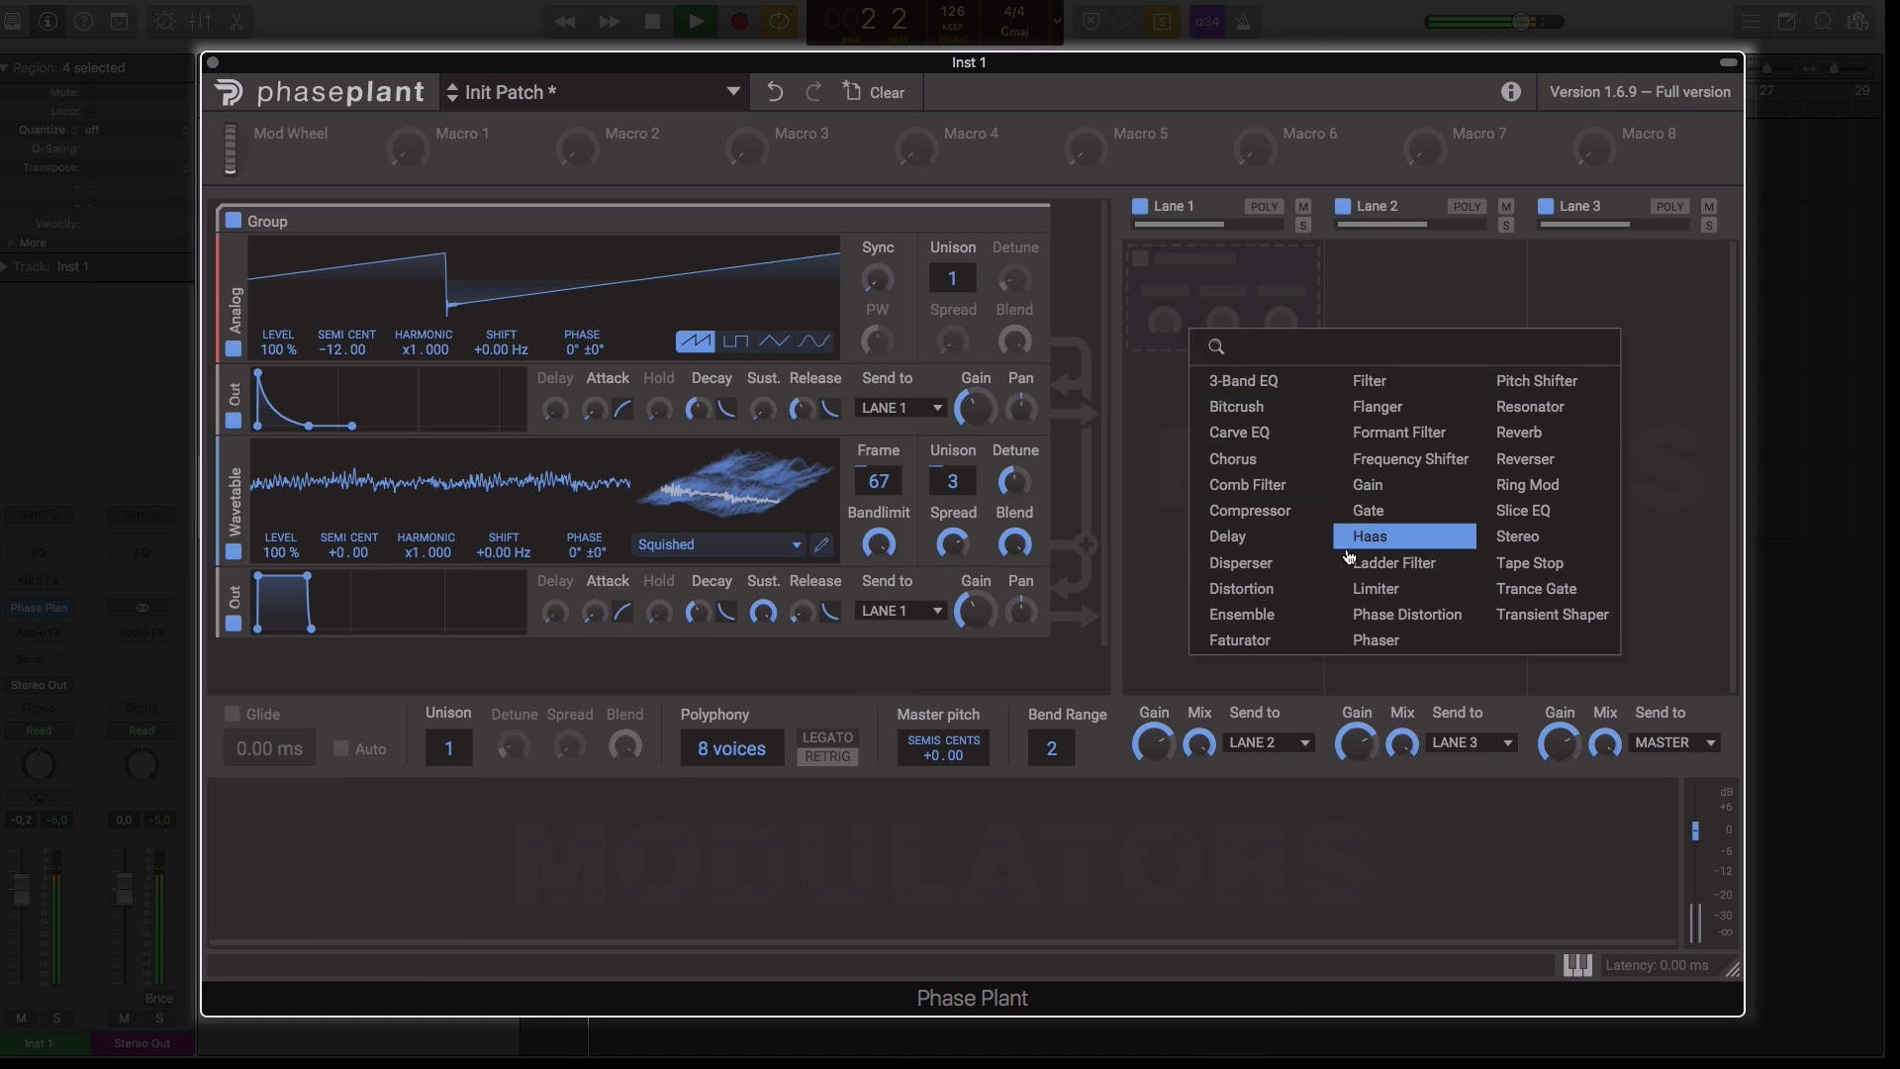
pyautogui.click(1277, 597)
pyautogui.click(1273, 327)
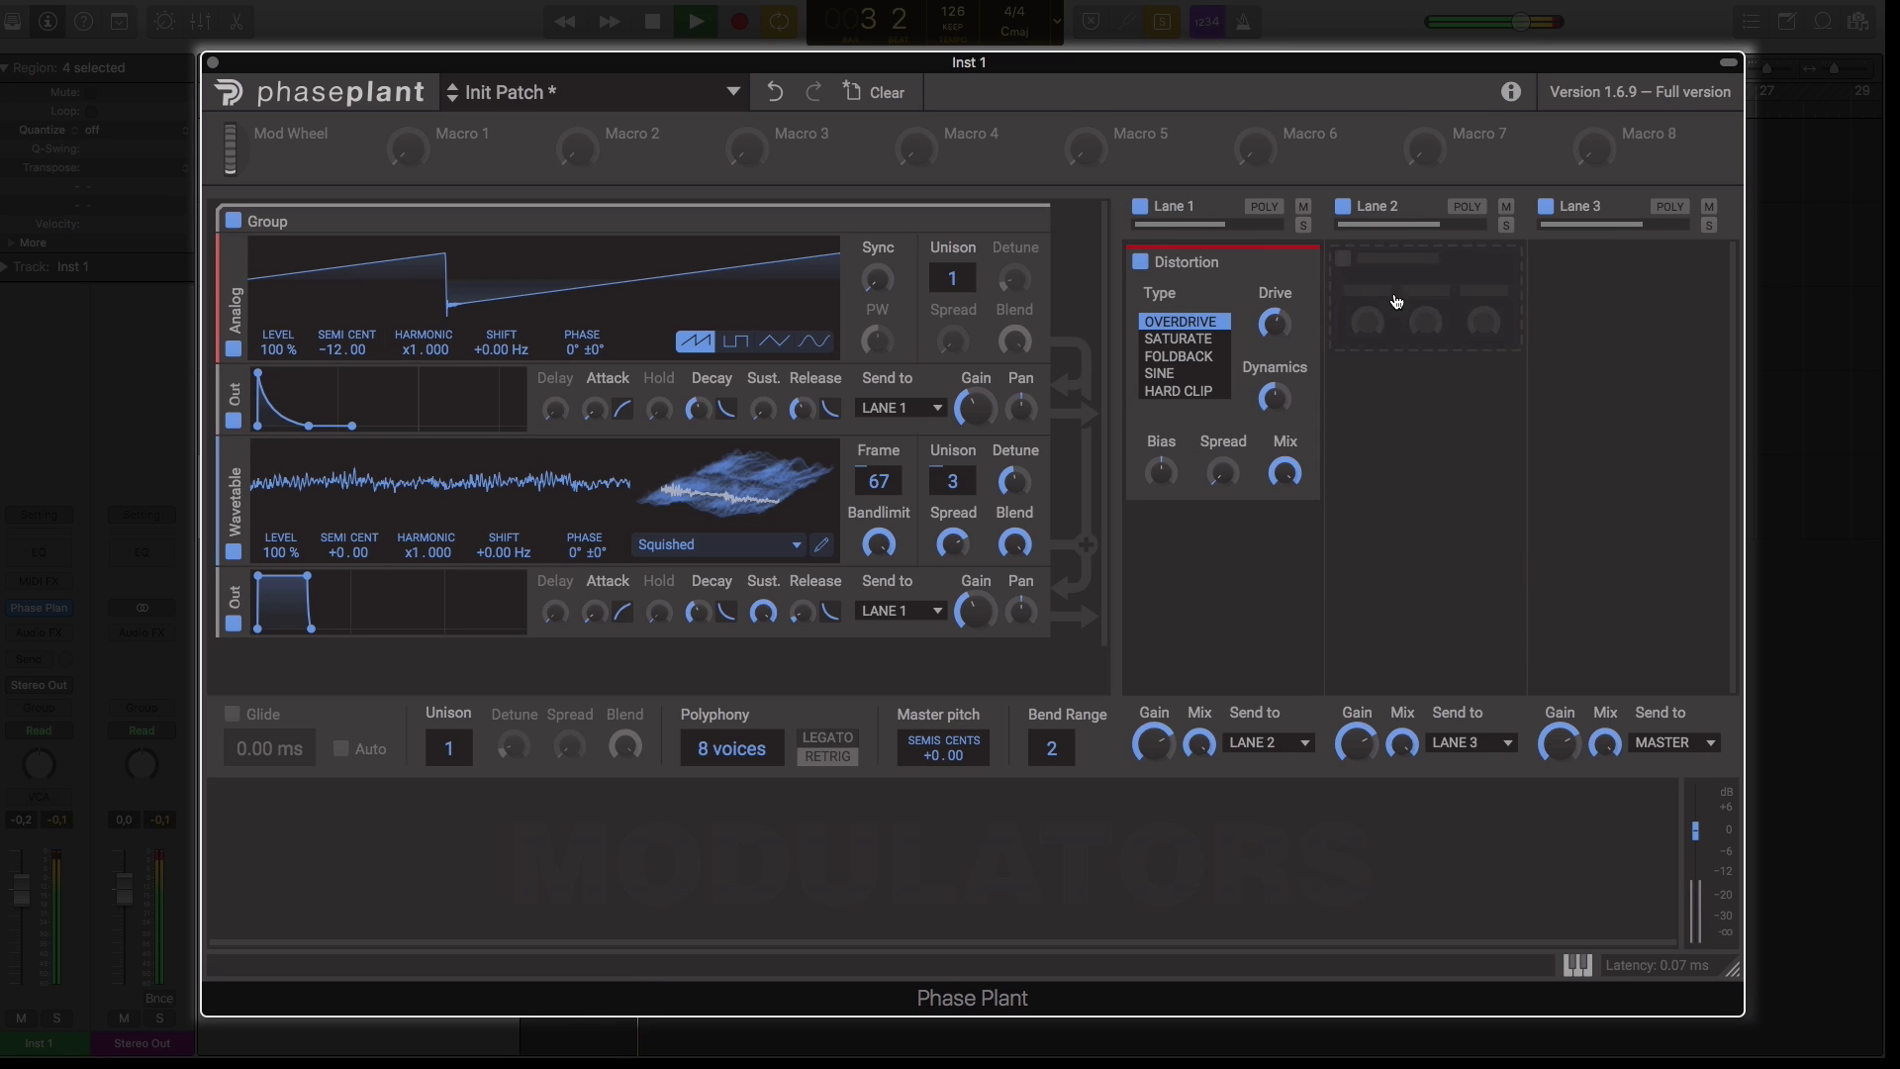
pyautogui.click(1396, 302)
pyautogui.click(1378, 343)
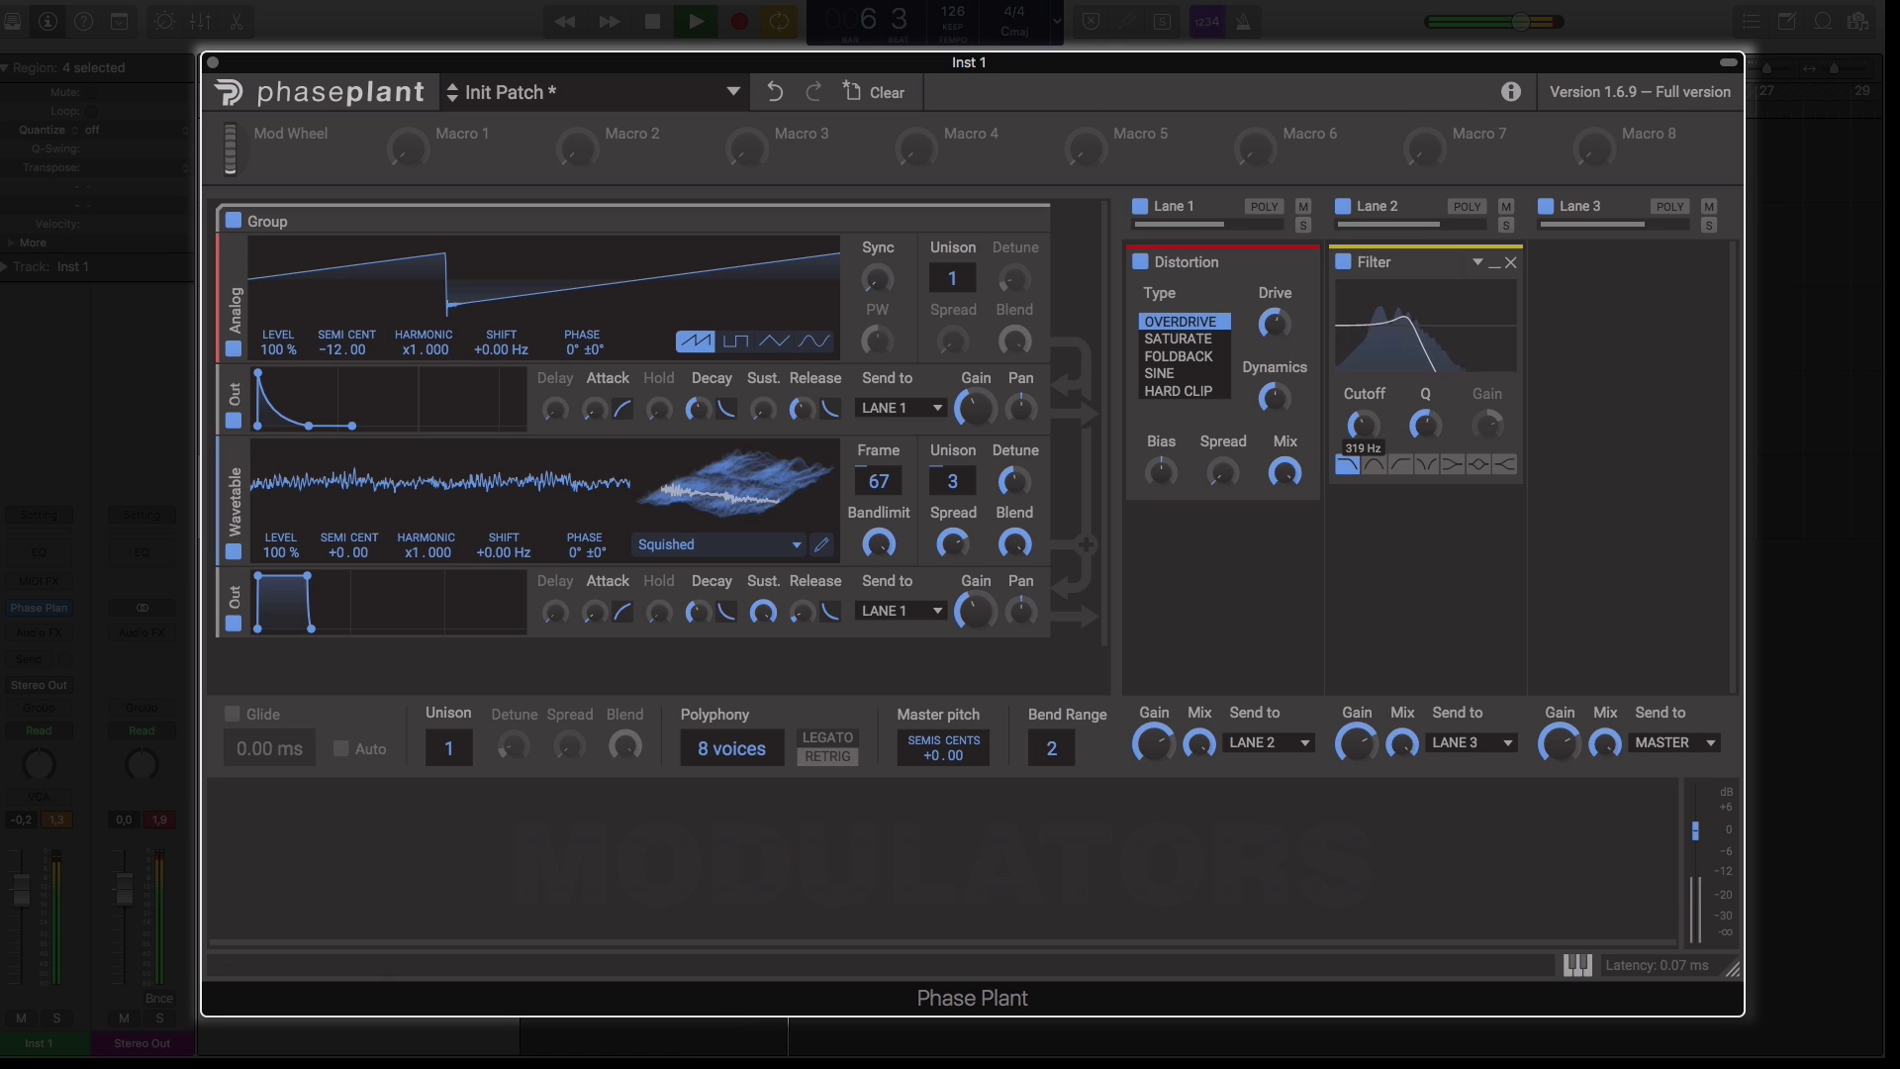
# - Audition the factory Bass Decay presets Classic Talking, Form Of Saturation, My Plug and The Wall
pyautogui.click(510, 93)
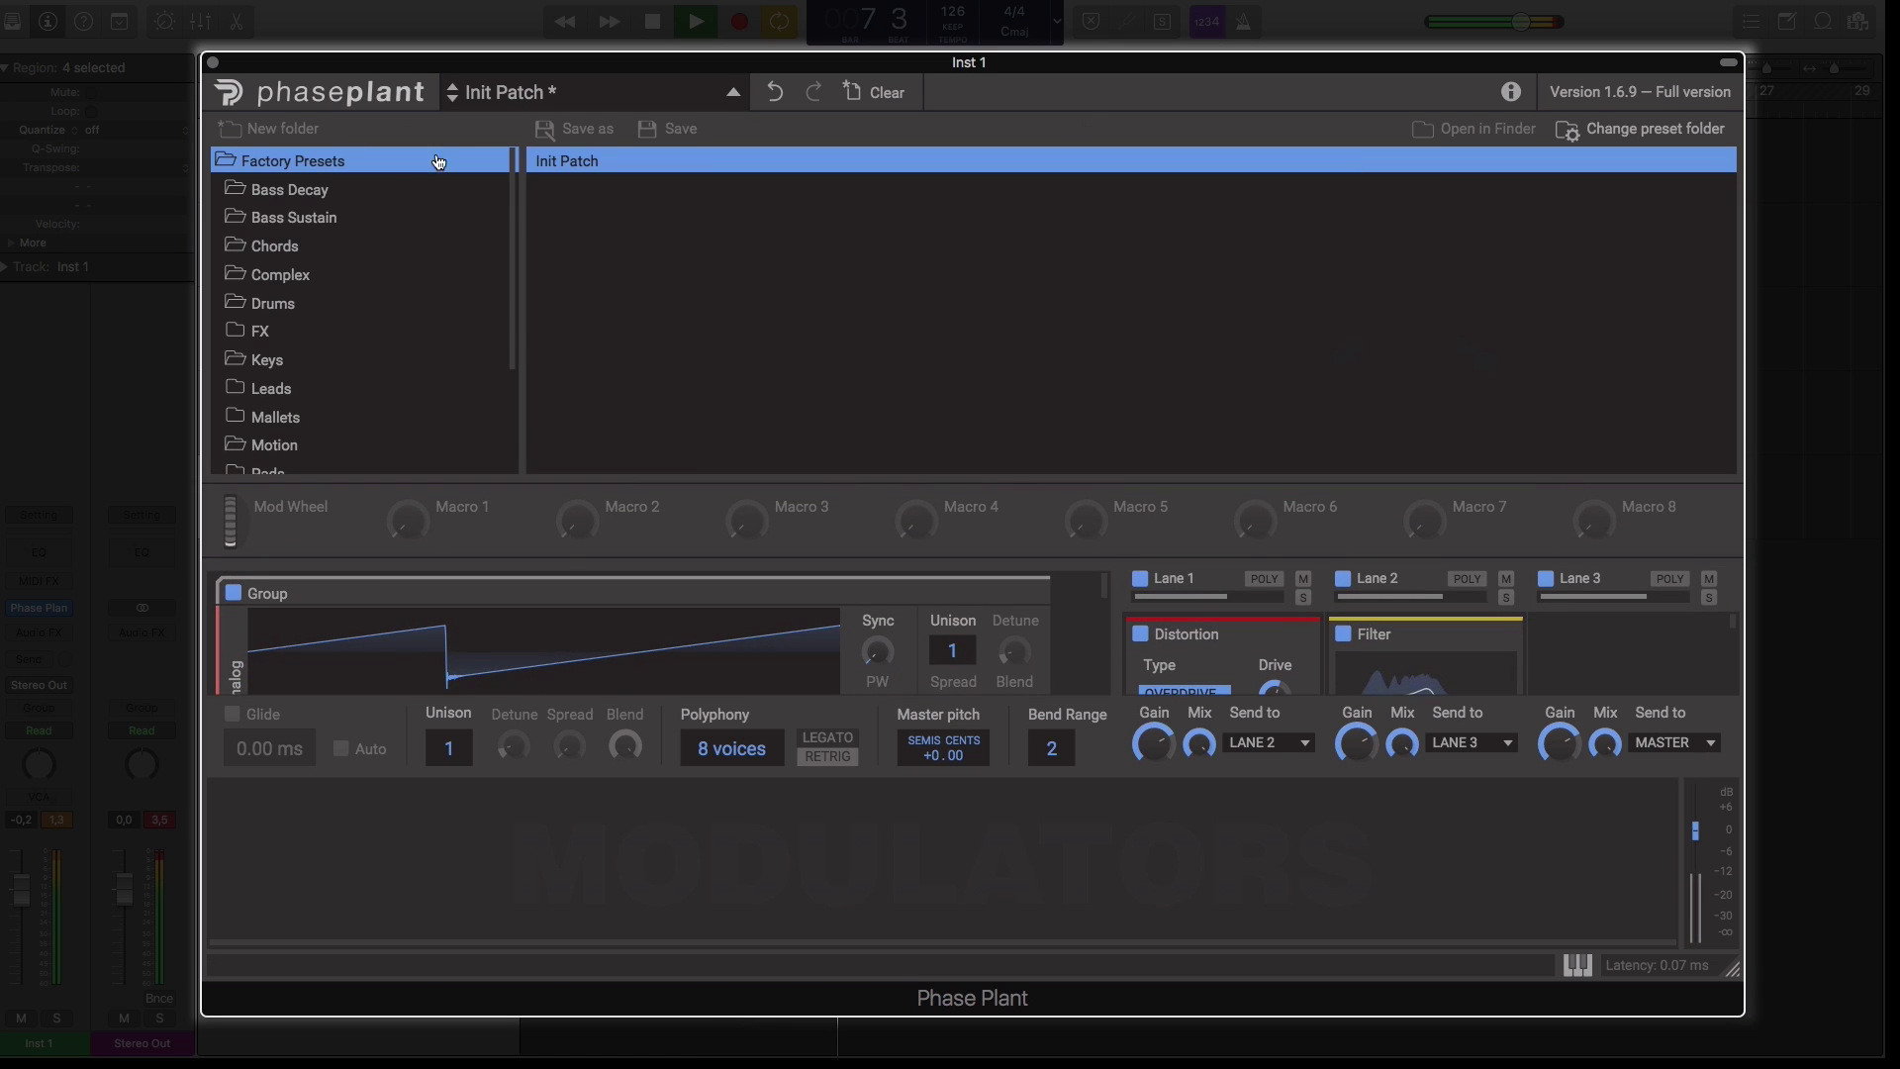
pyautogui.click(287, 191)
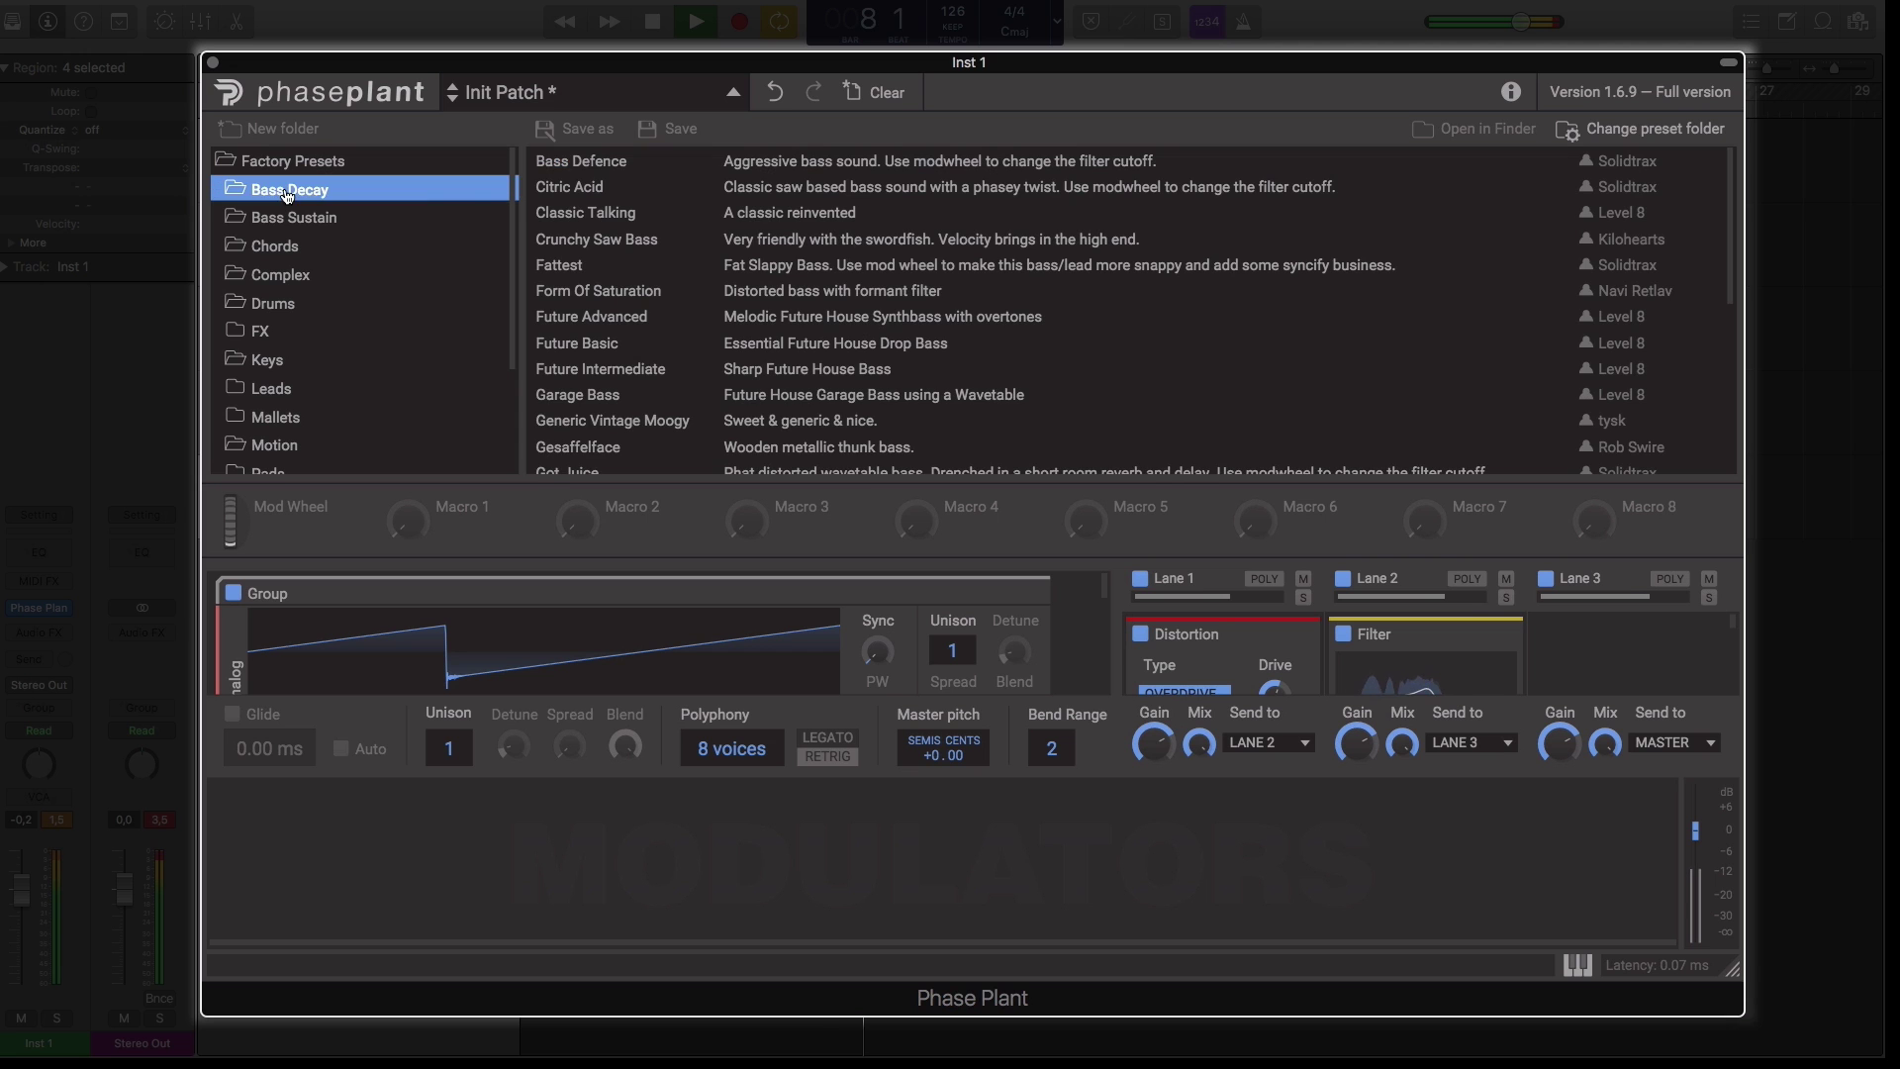
pyautogui.click(789, 214)
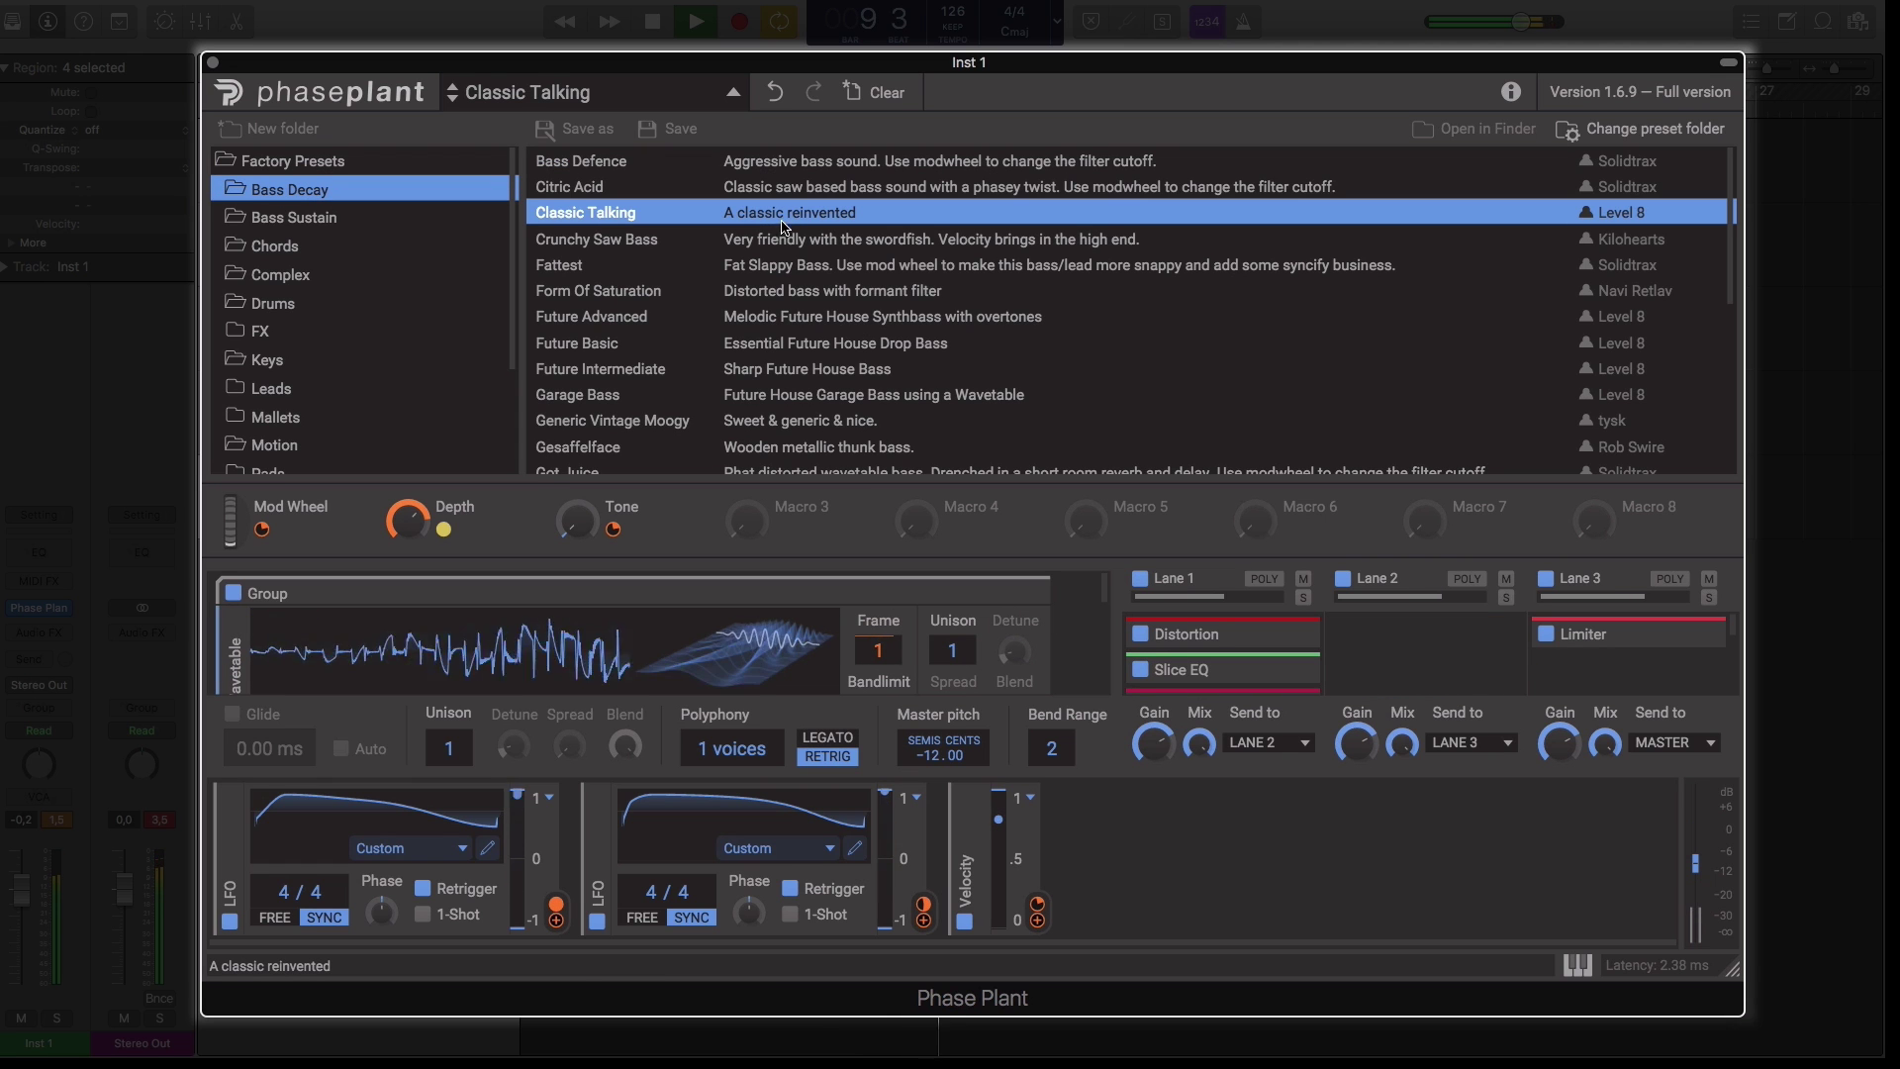
pyautogui.click(794, 295)
pyautogui.scroll(-5, 794, 316)
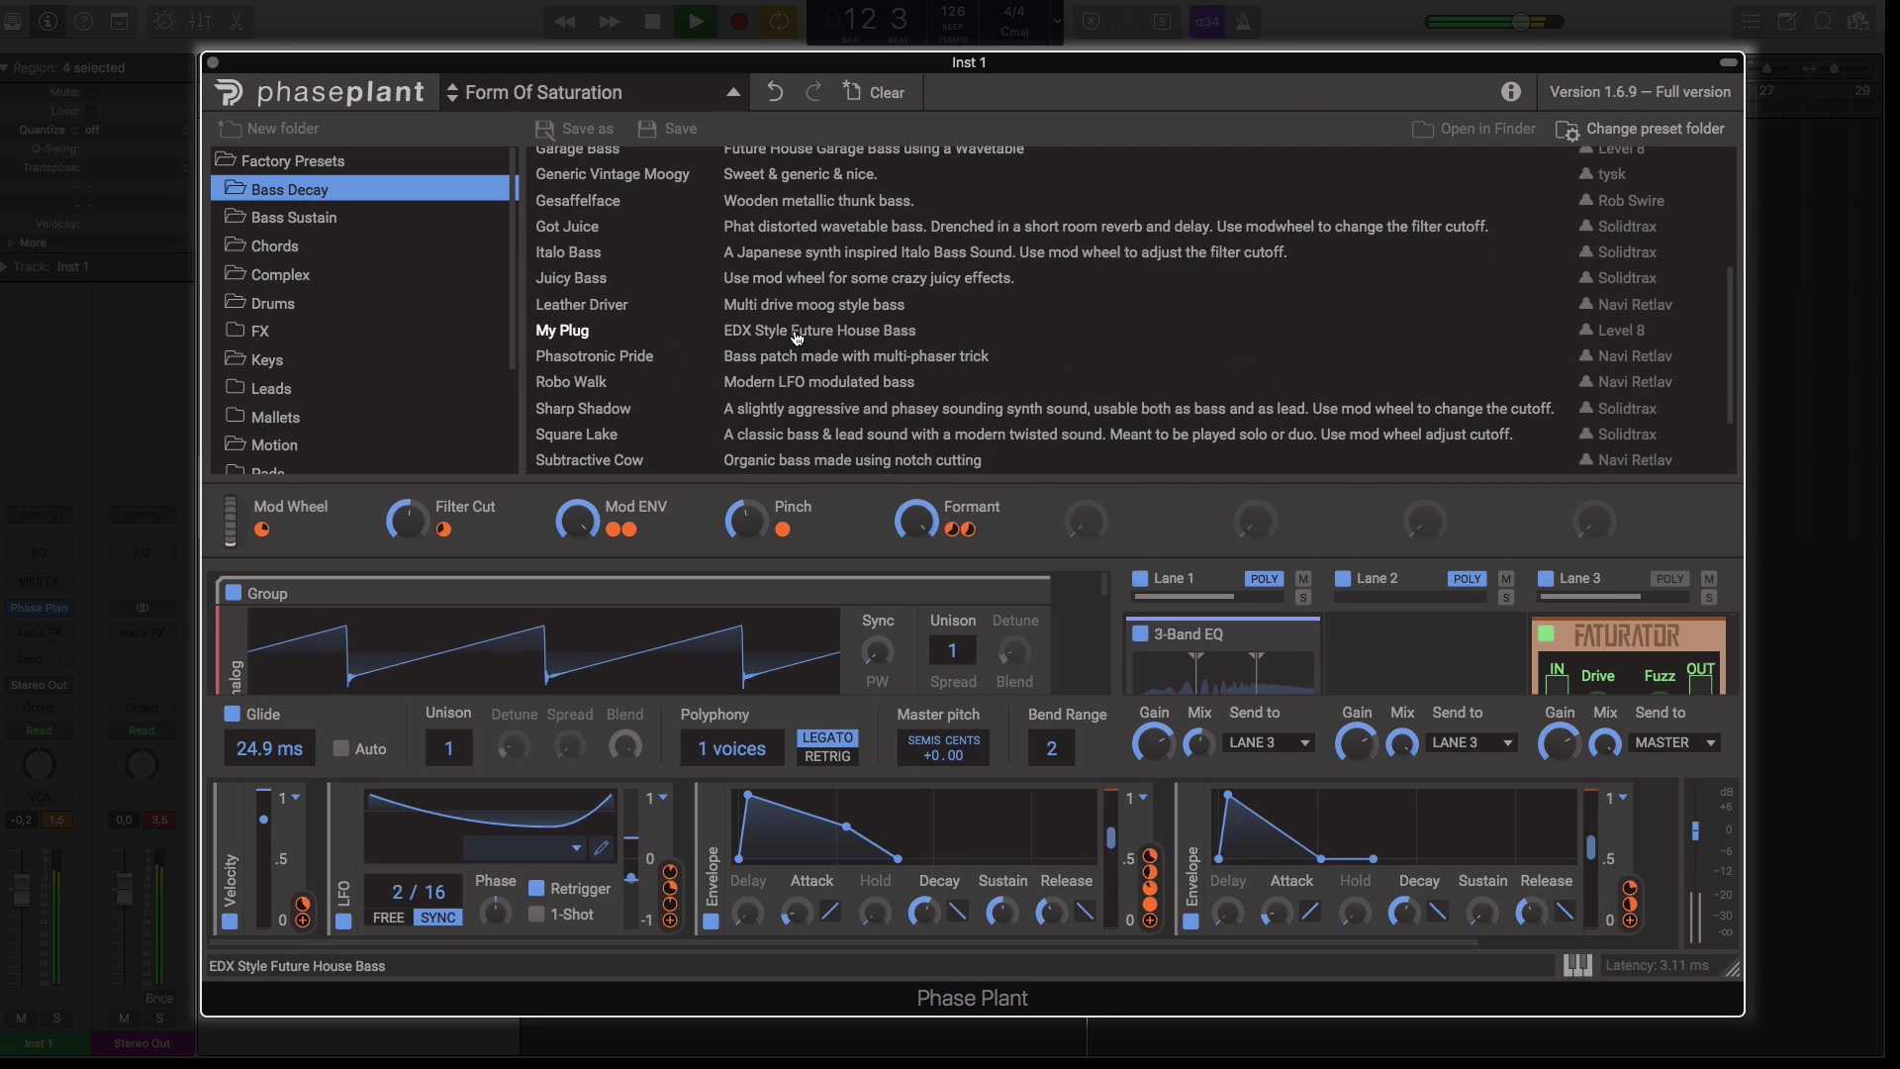
pyautogui.click(798, 336)
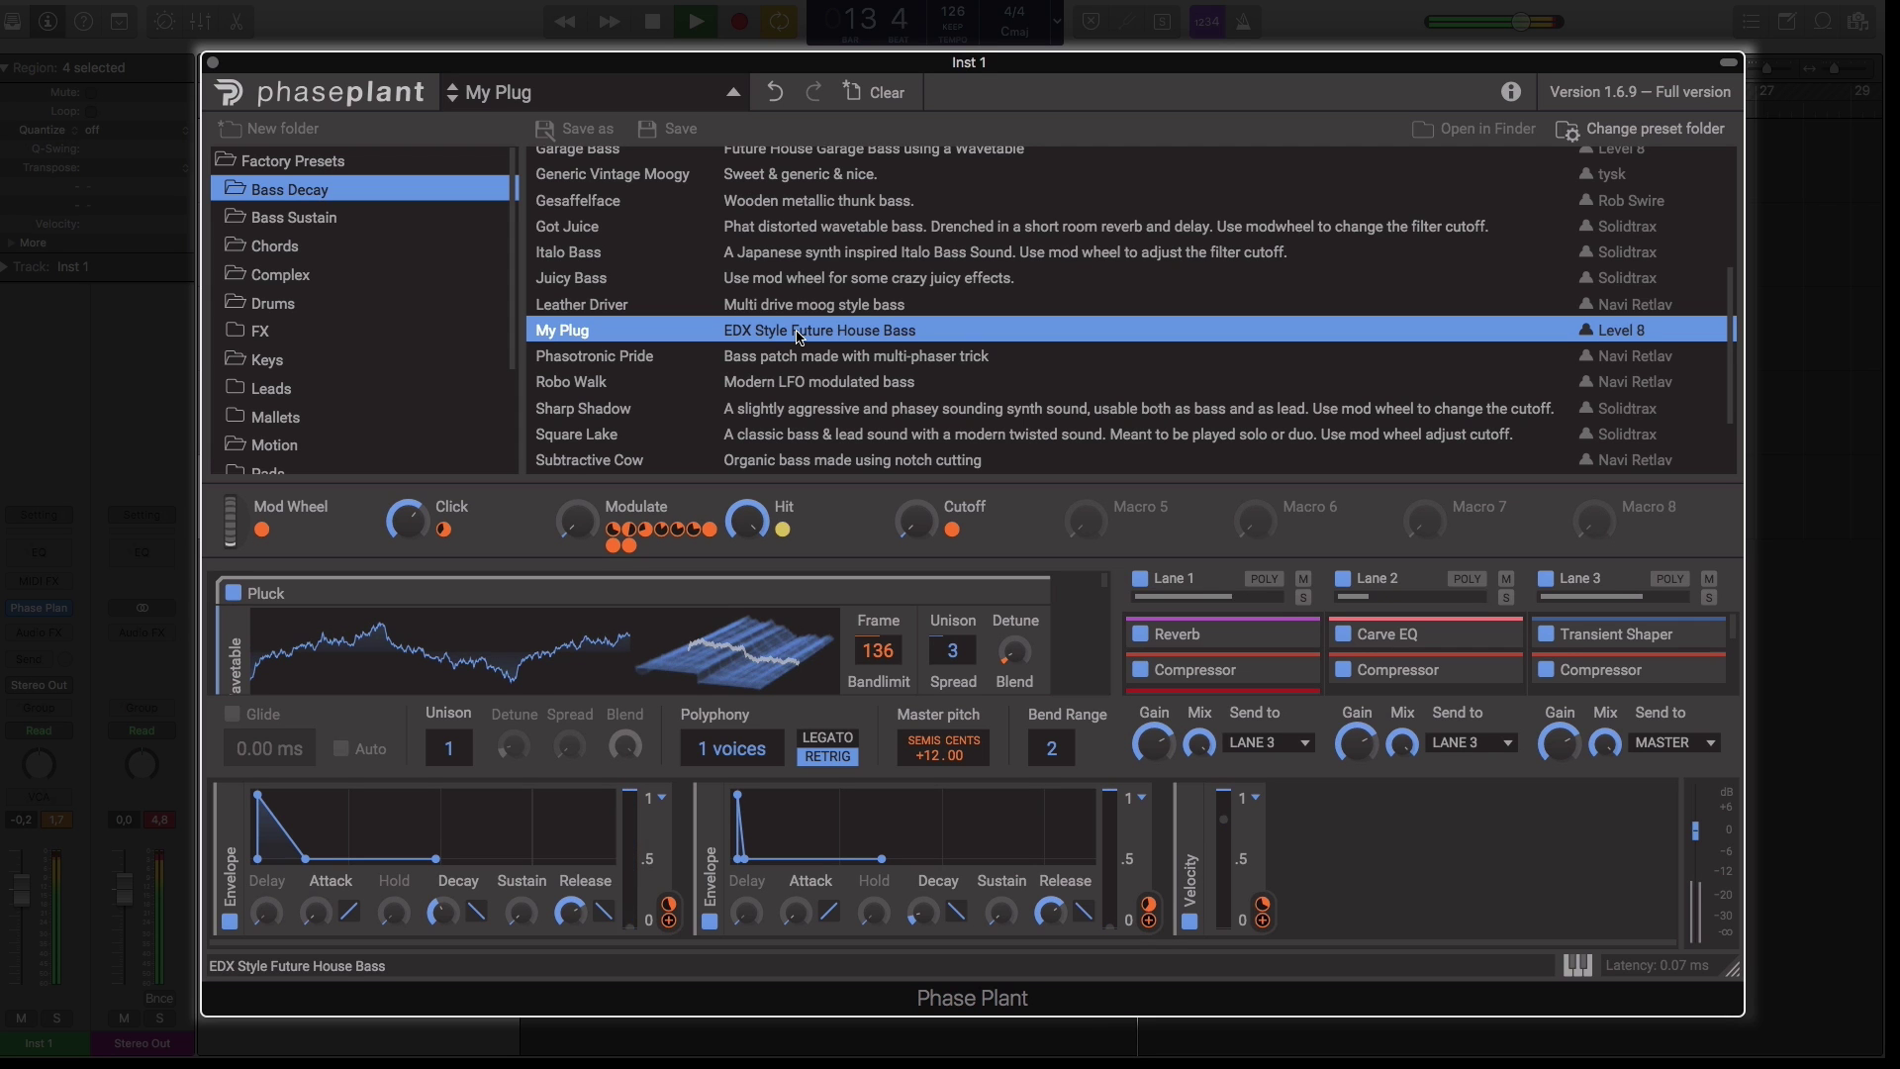
pyautogui.scroll(-2, 799, 336)
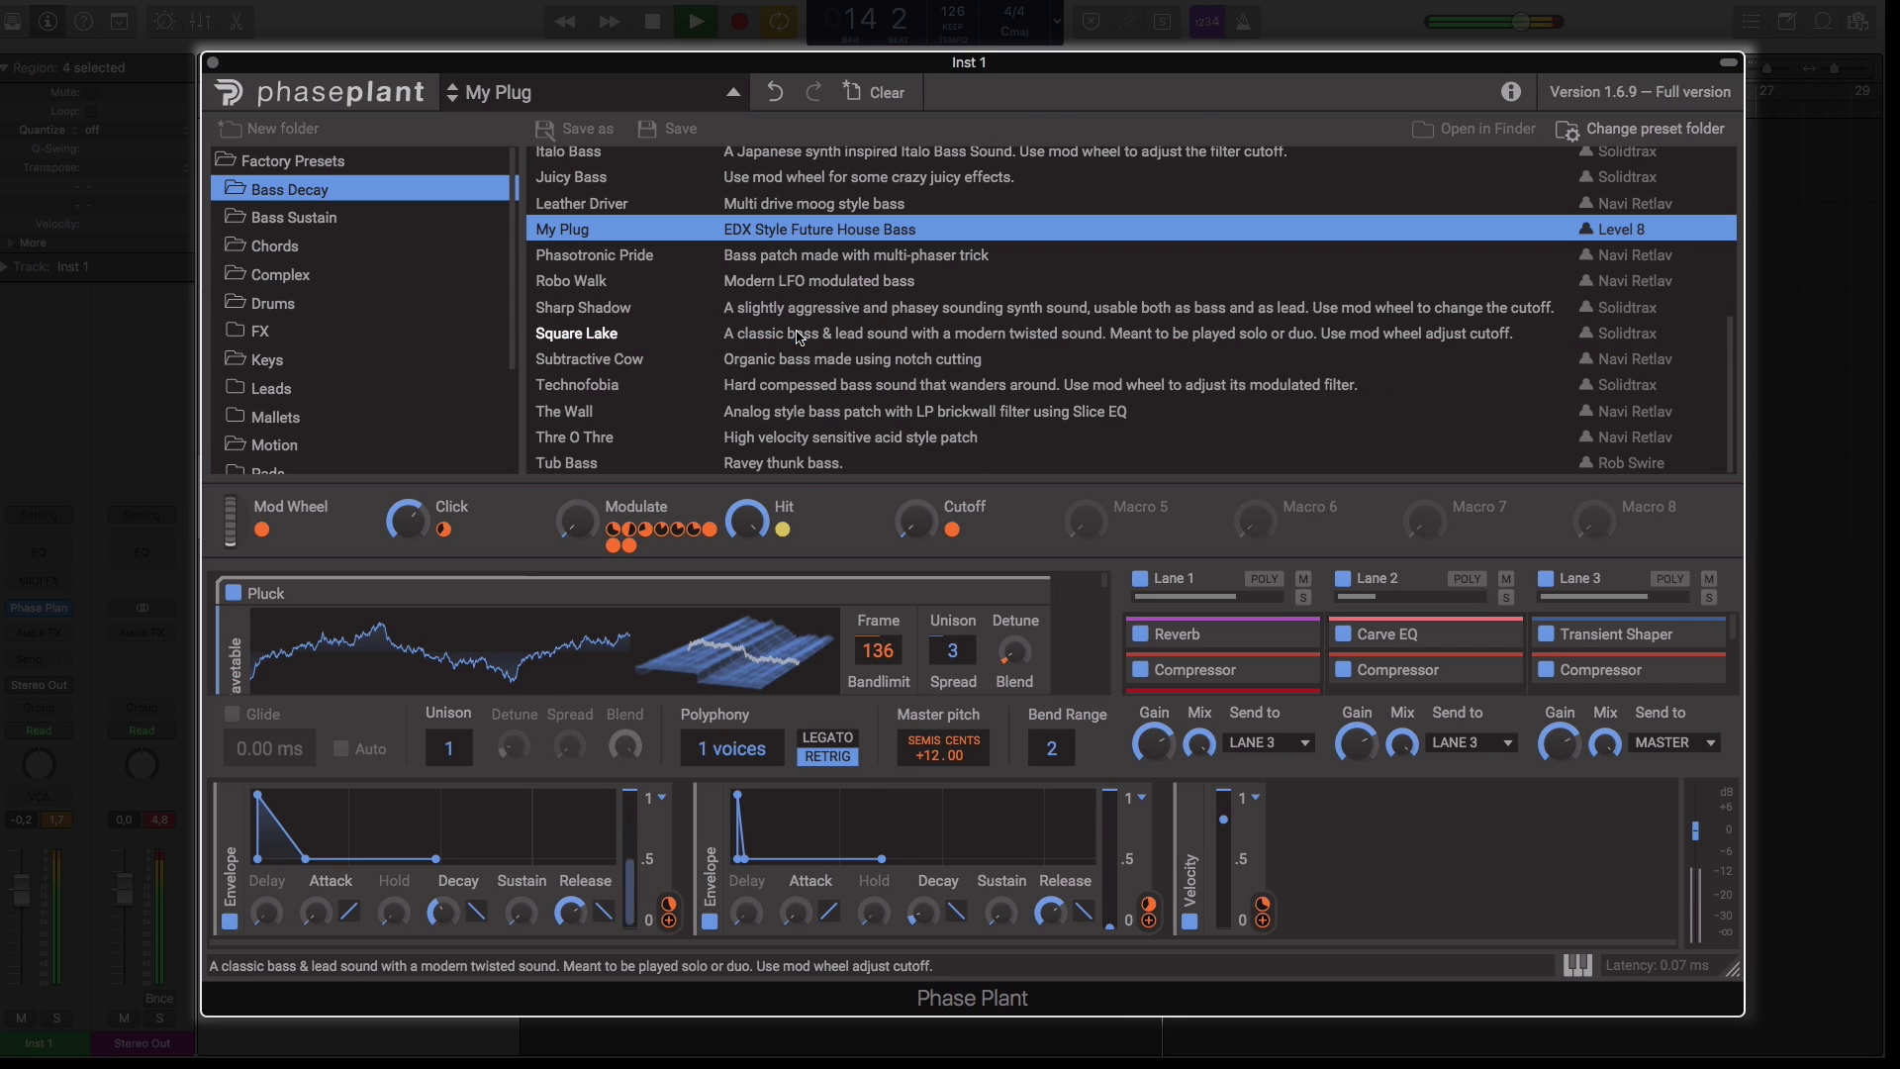
pyautogui.click(793, 413)
# - Audition the factory Bass Sustain presets Combover, Enya Aya and Fat Octafiltron
pyautogui.click(319, 220)
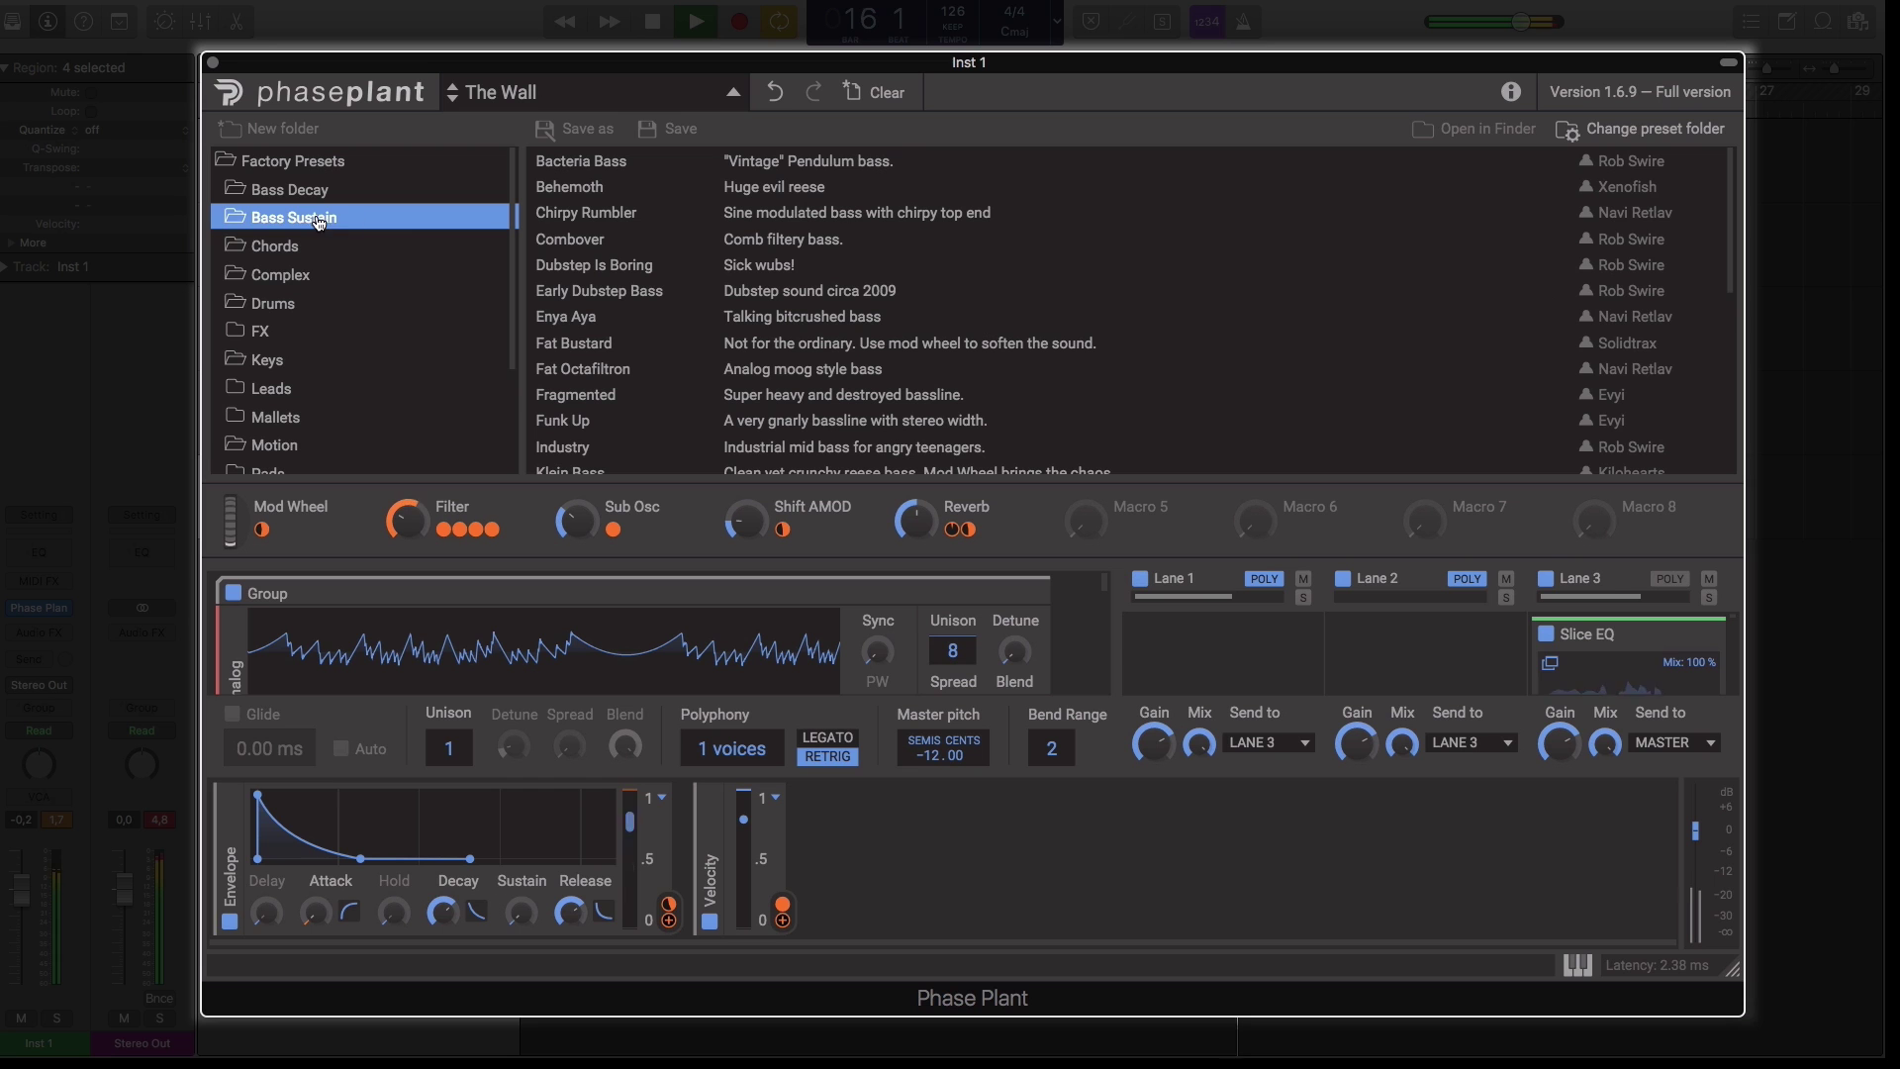
pyautogui.click(749, 246)
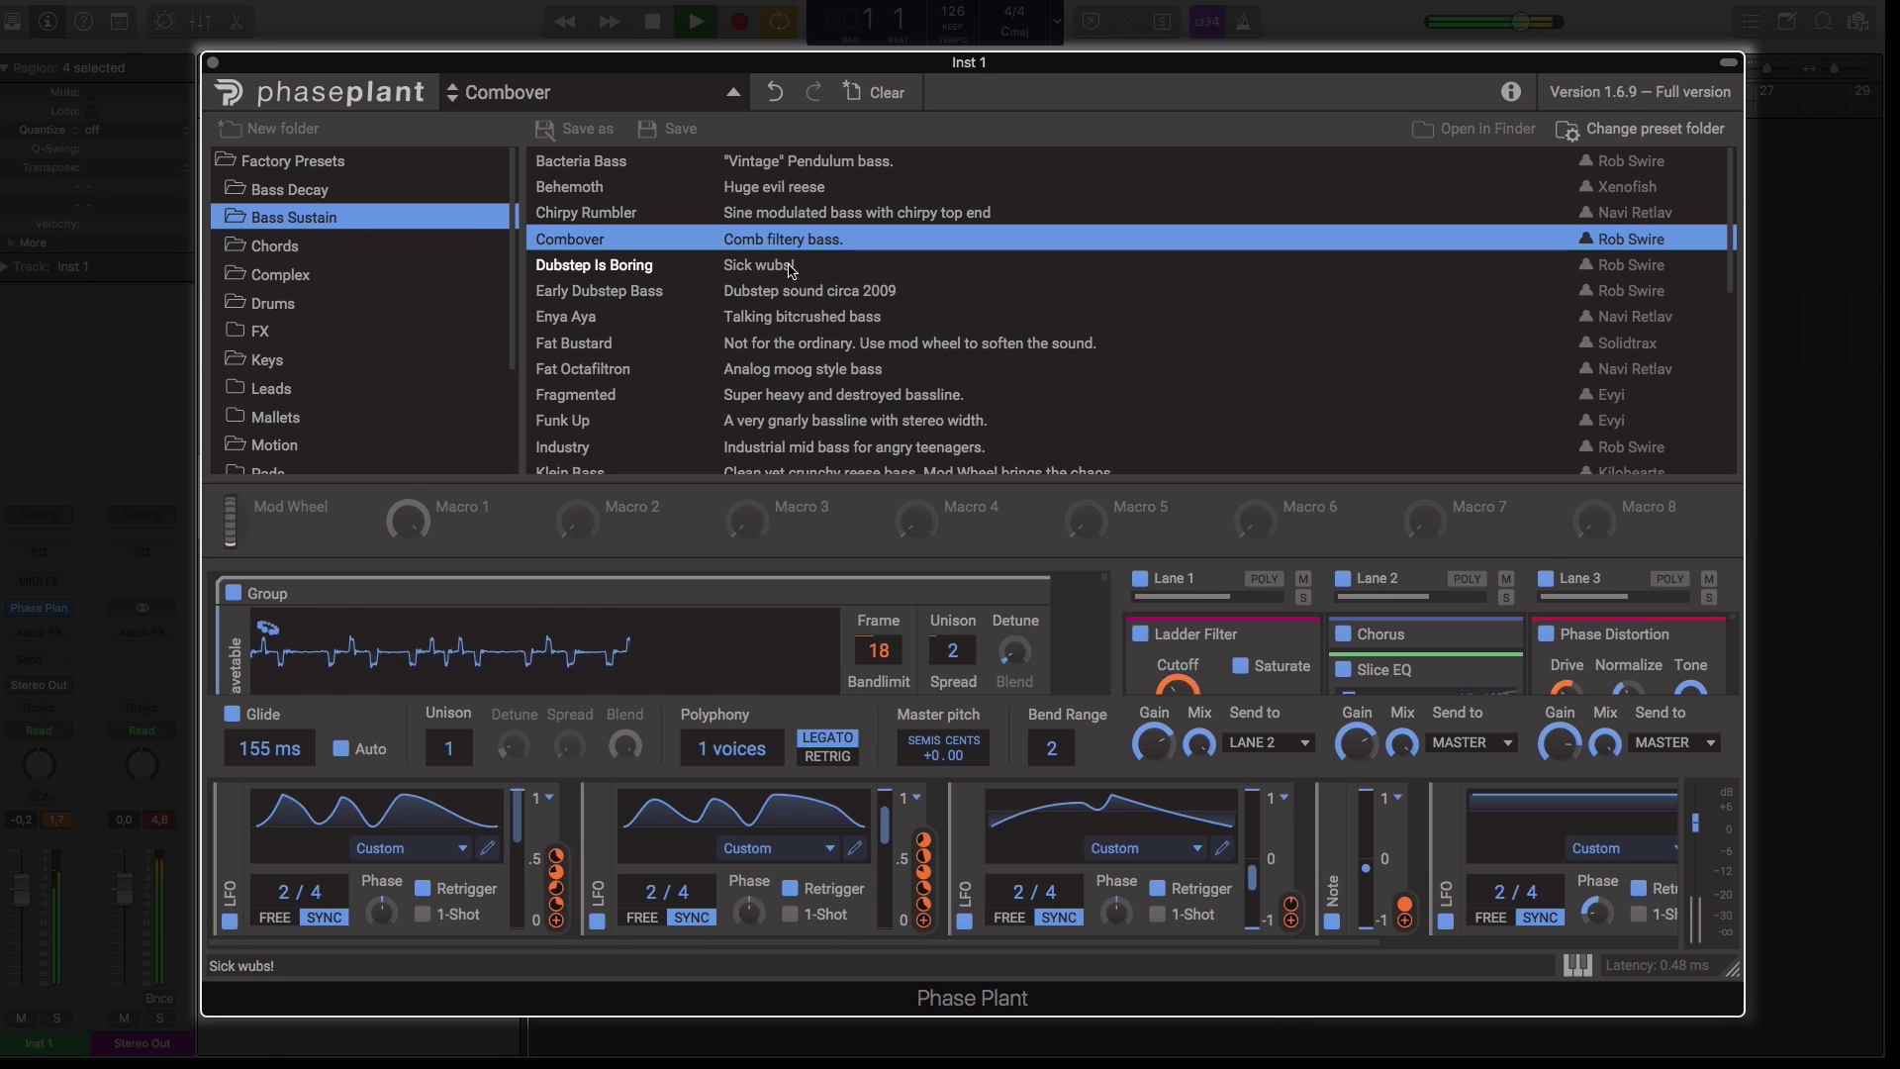
pyautogui.click(798, 319)
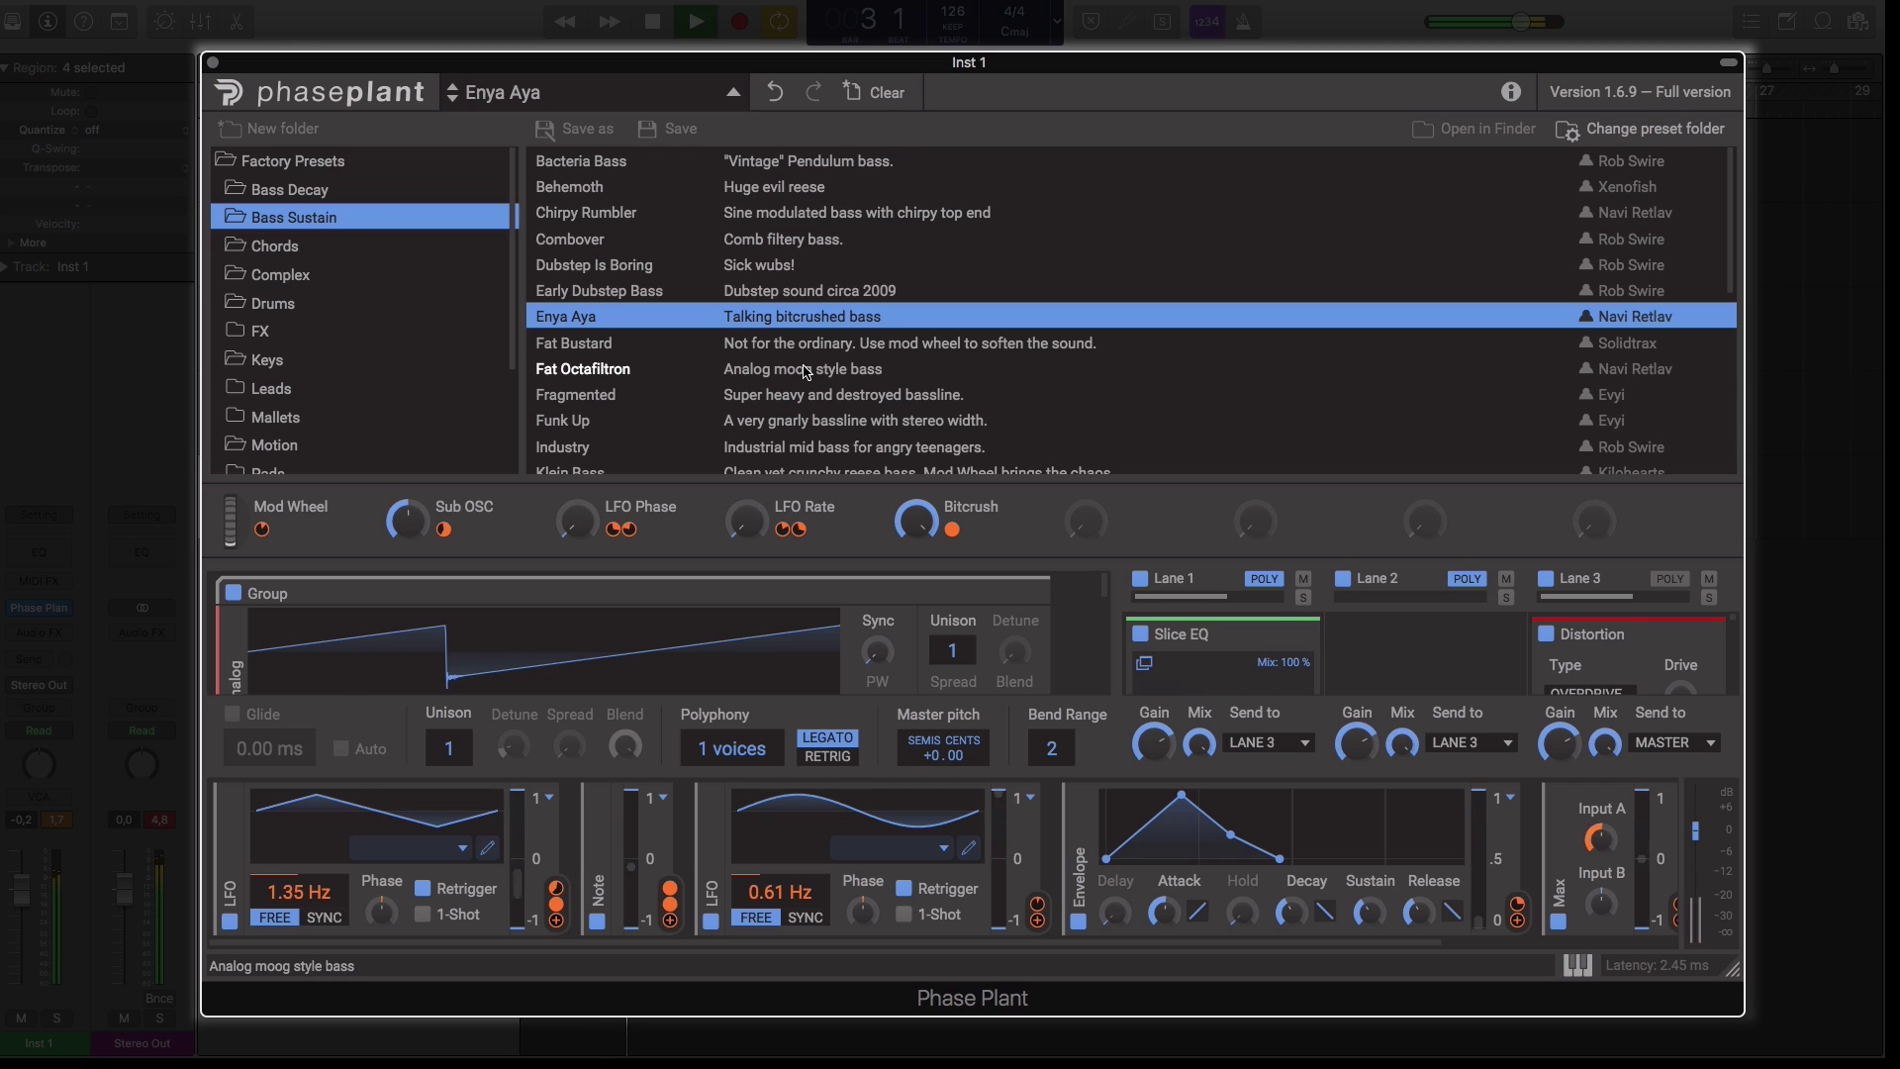
pyautogui.click(806, 370)
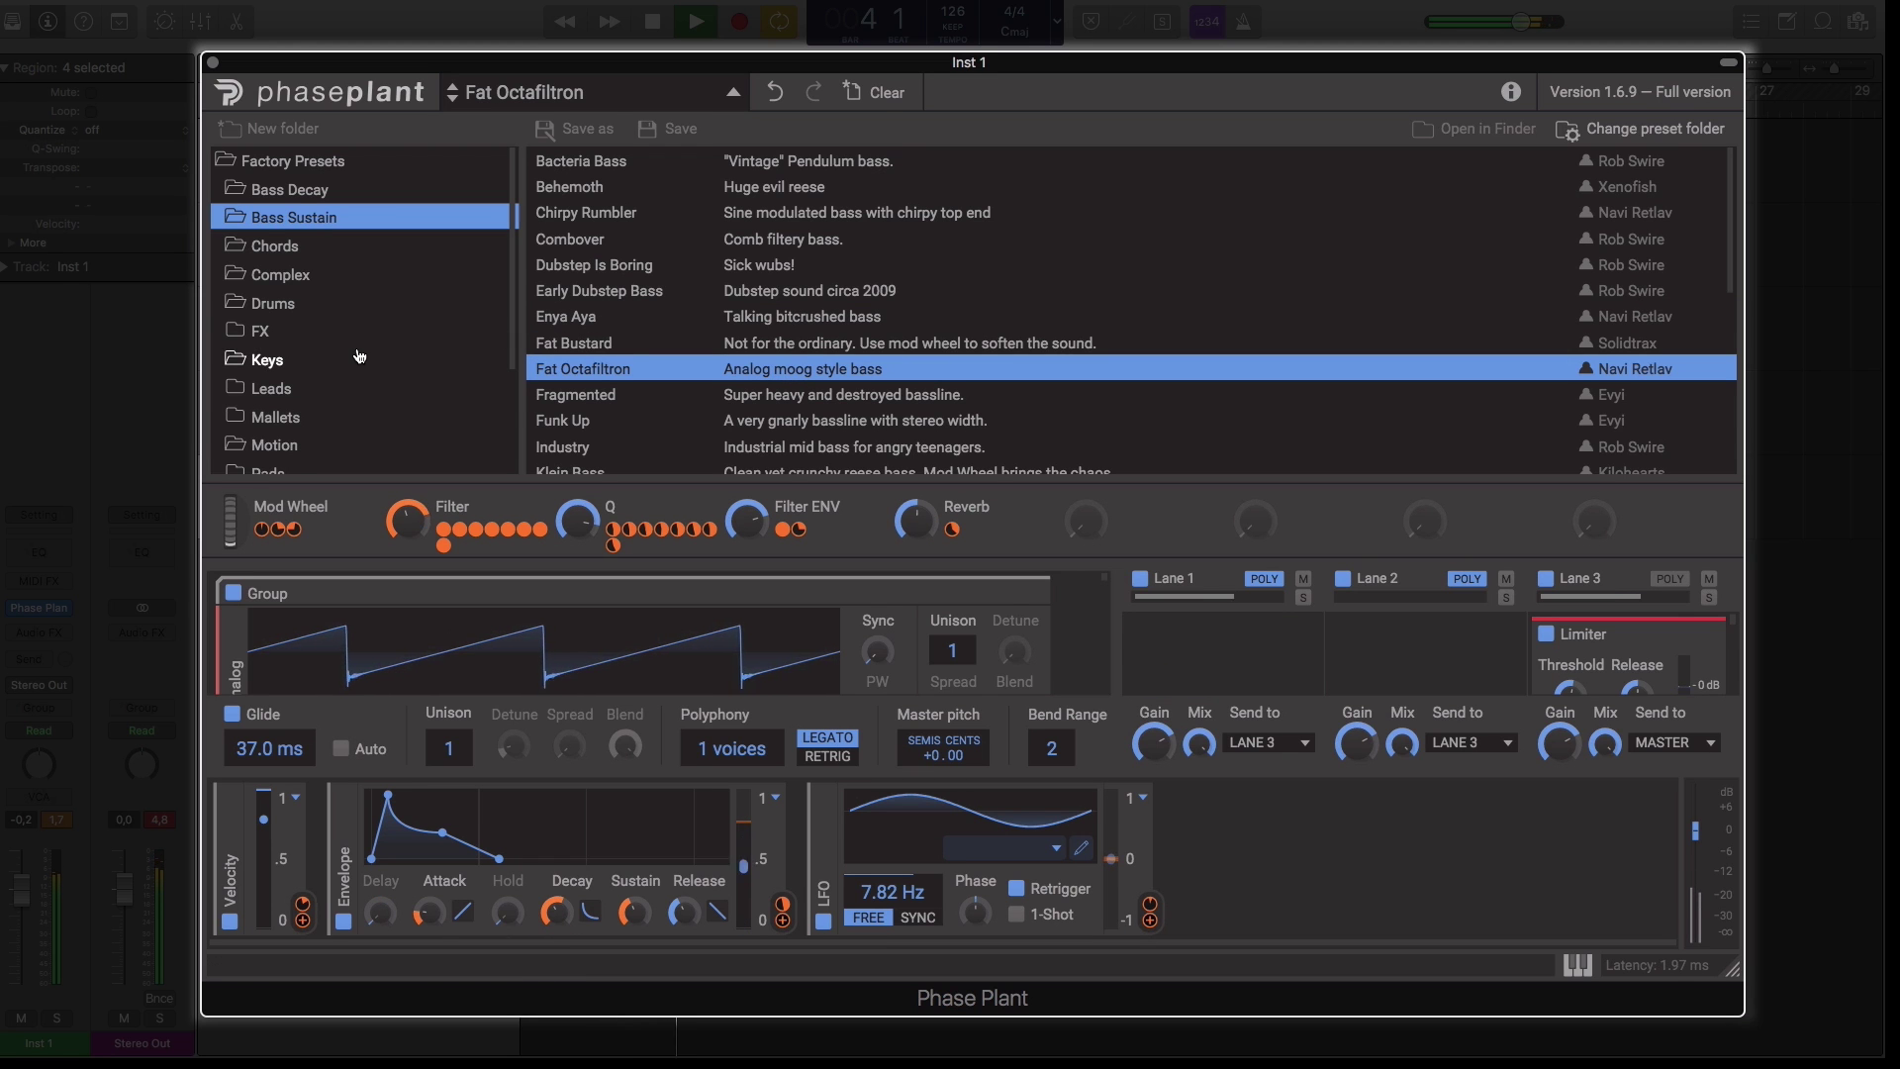
# - Browse the preset lists in the Keys, Leads, Sequences and Tutorials factory folders
pyautogui.scroll(-2, 360, 356)
pyautogui.click(269, 300)
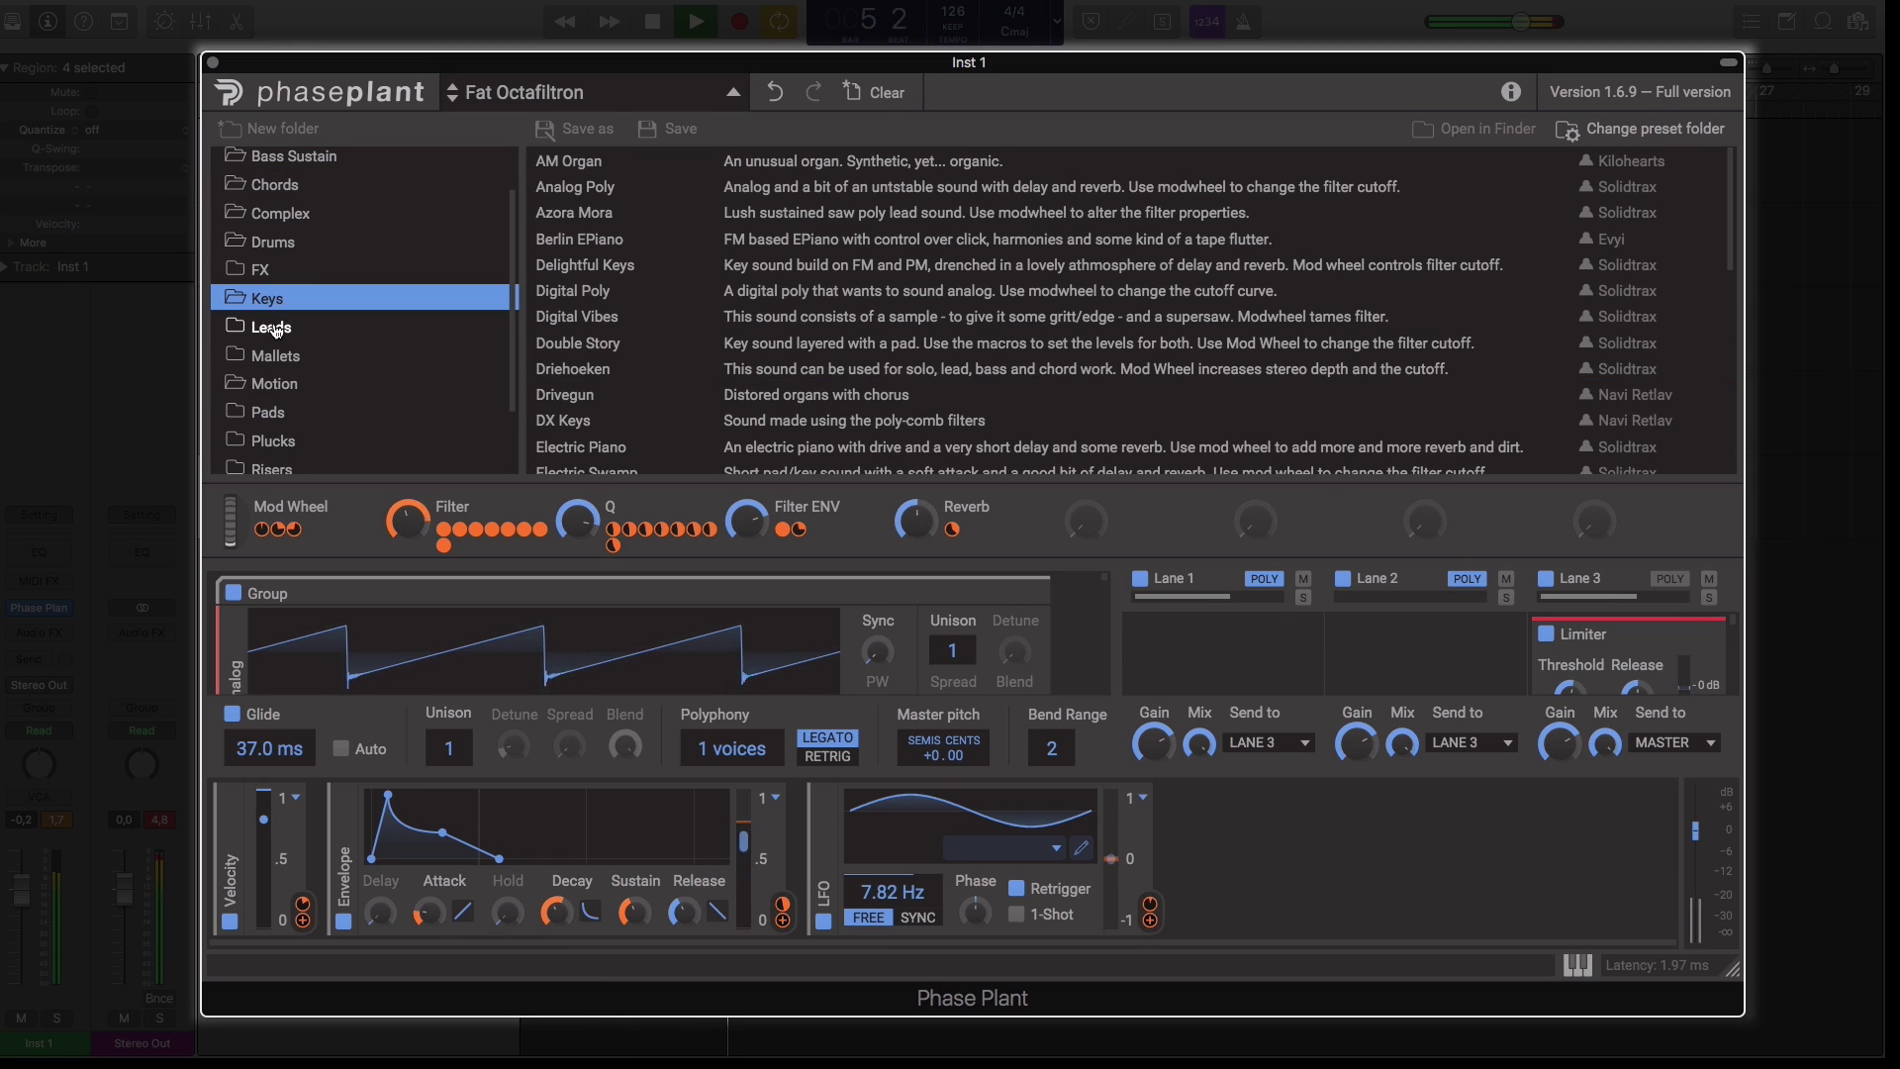
pyautogui.click(276, 329)
pyautogui.scroll(-3, 276, 330)
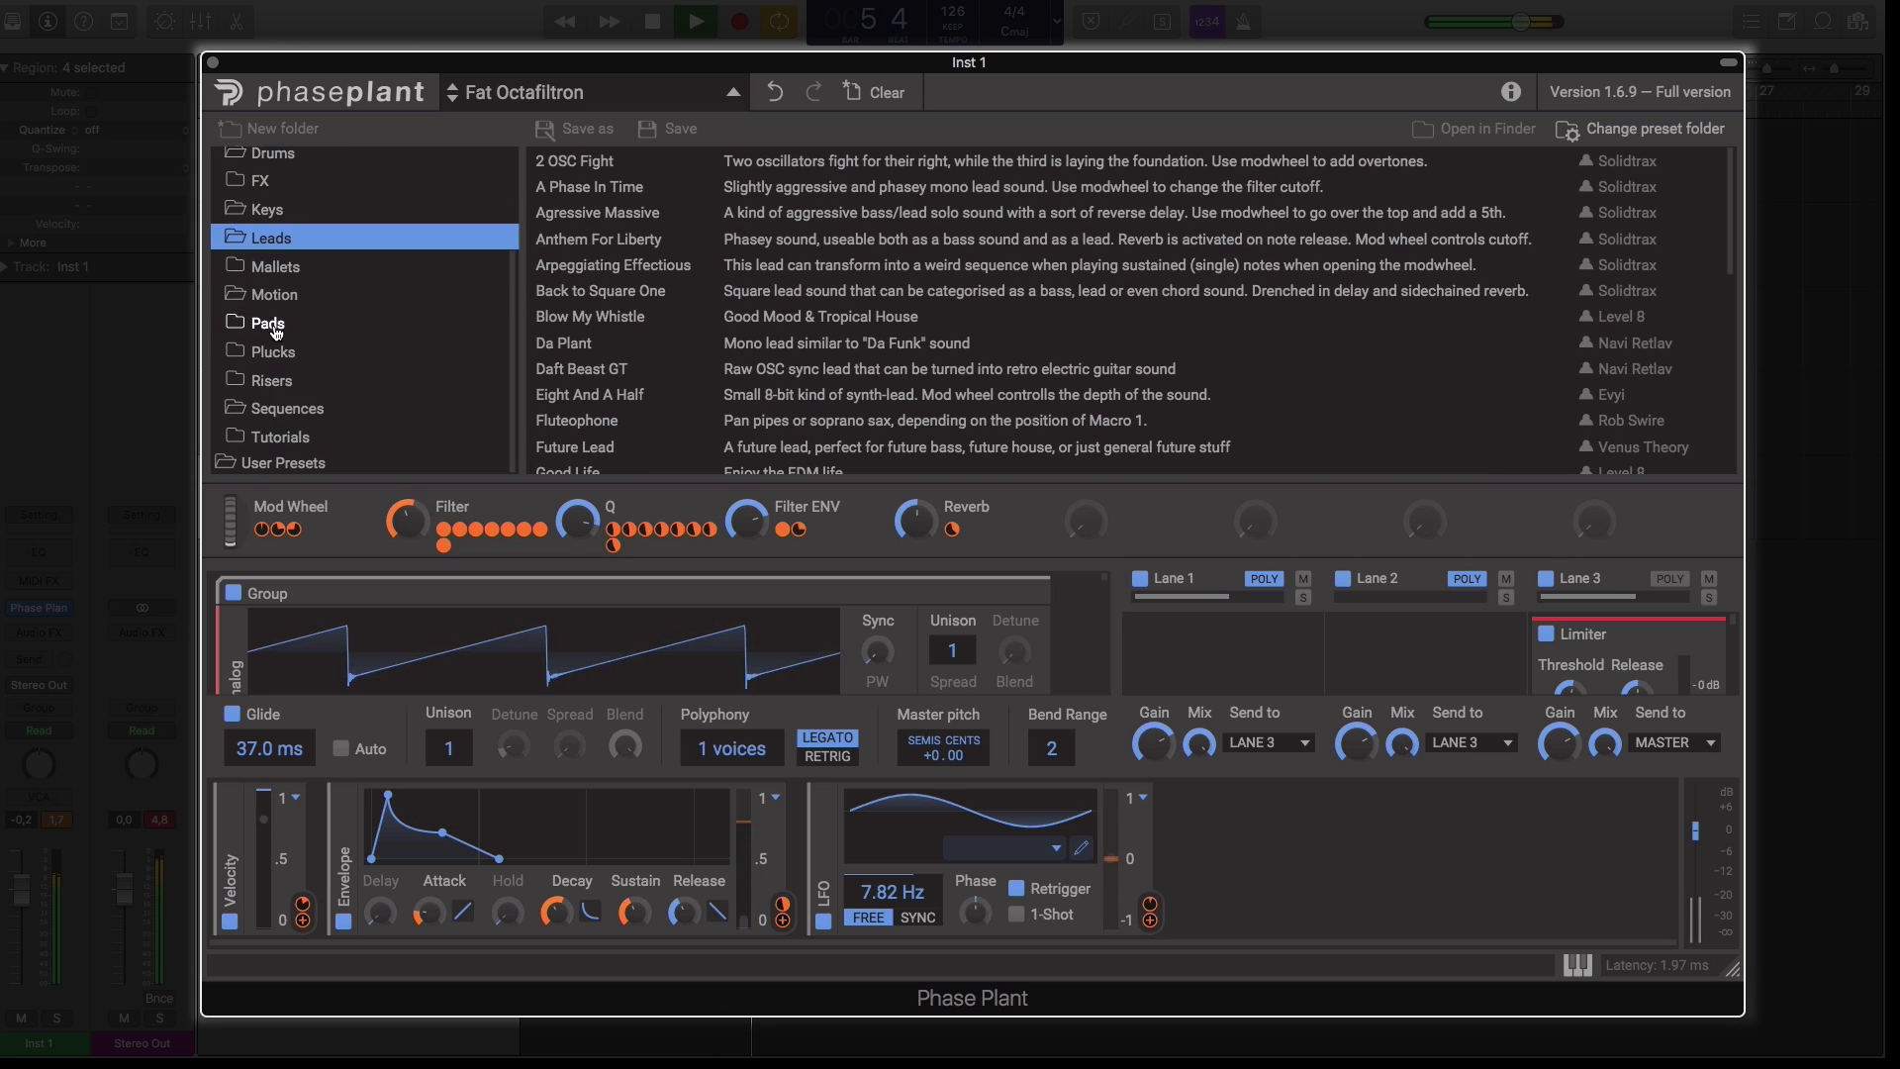
pyautogui.click(287, 411)
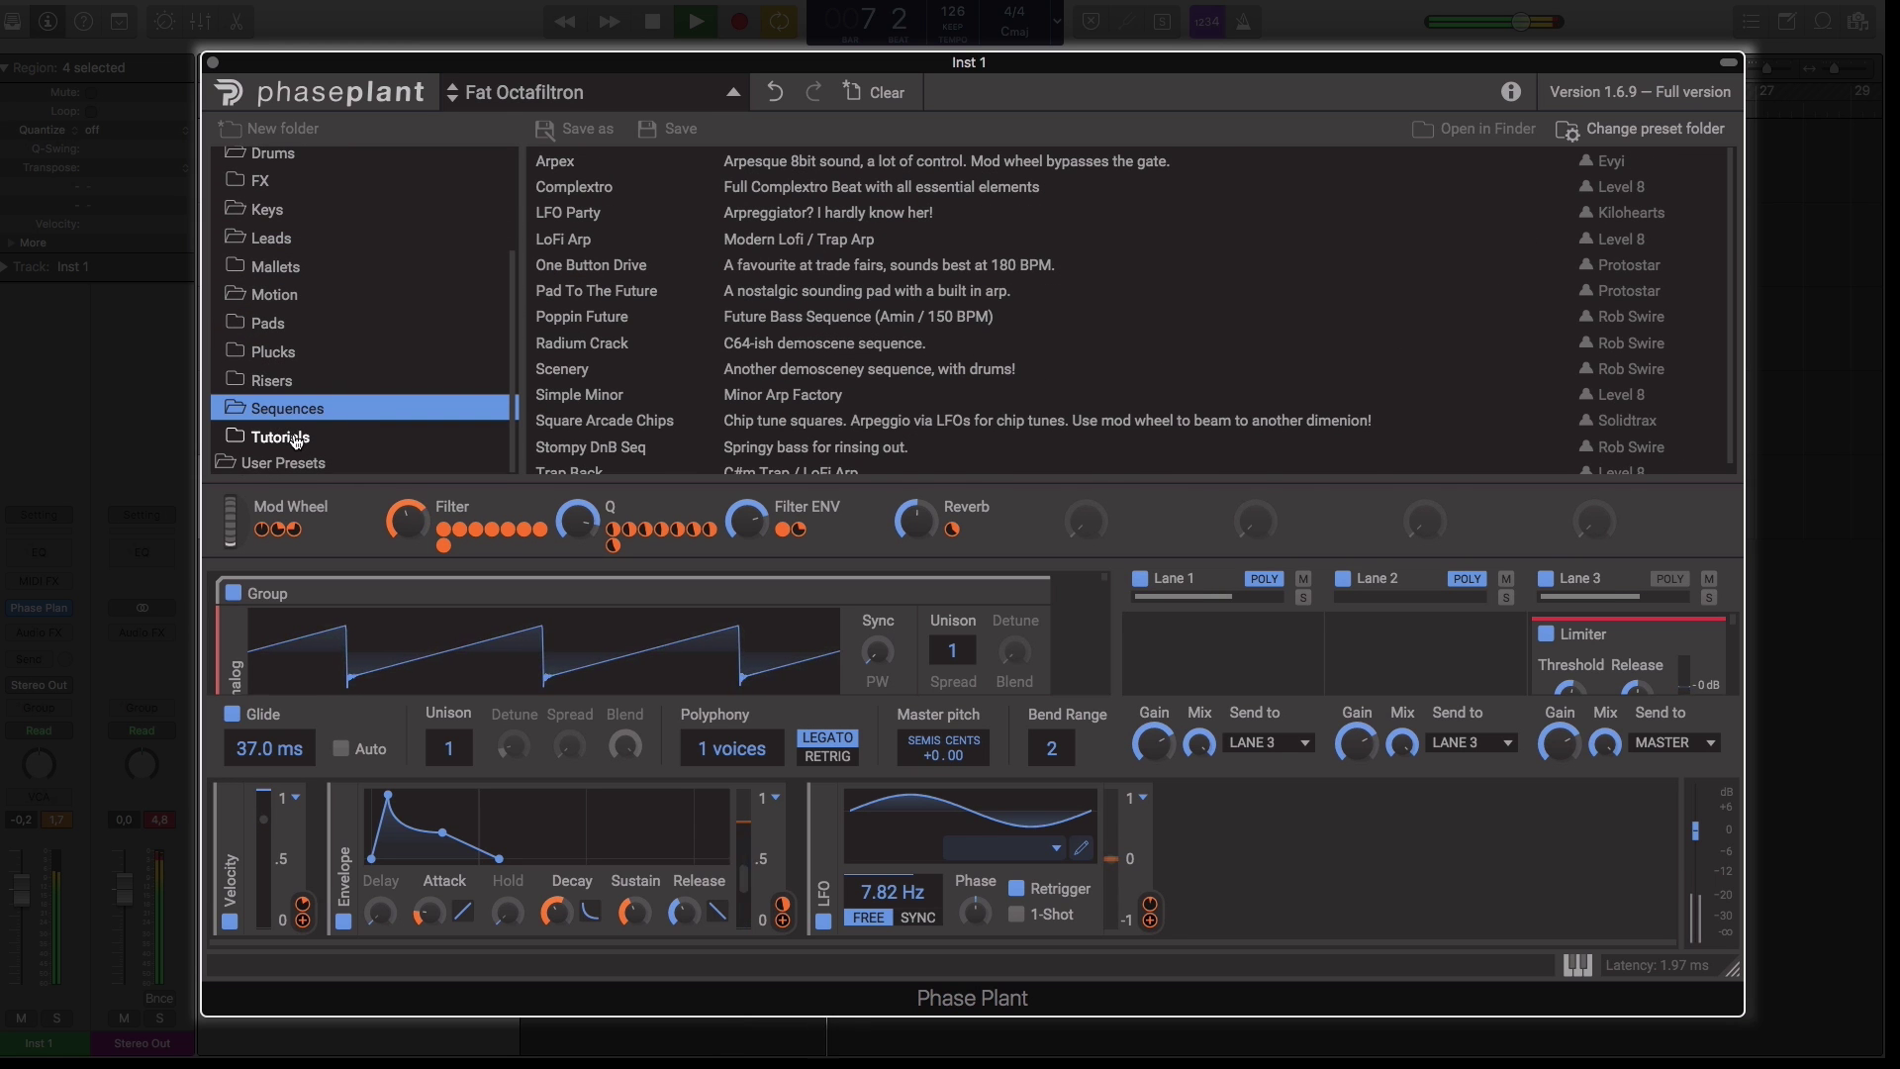
pyautogui.click(296, 439)
pyautogui.scroll(-5, 931, 315)
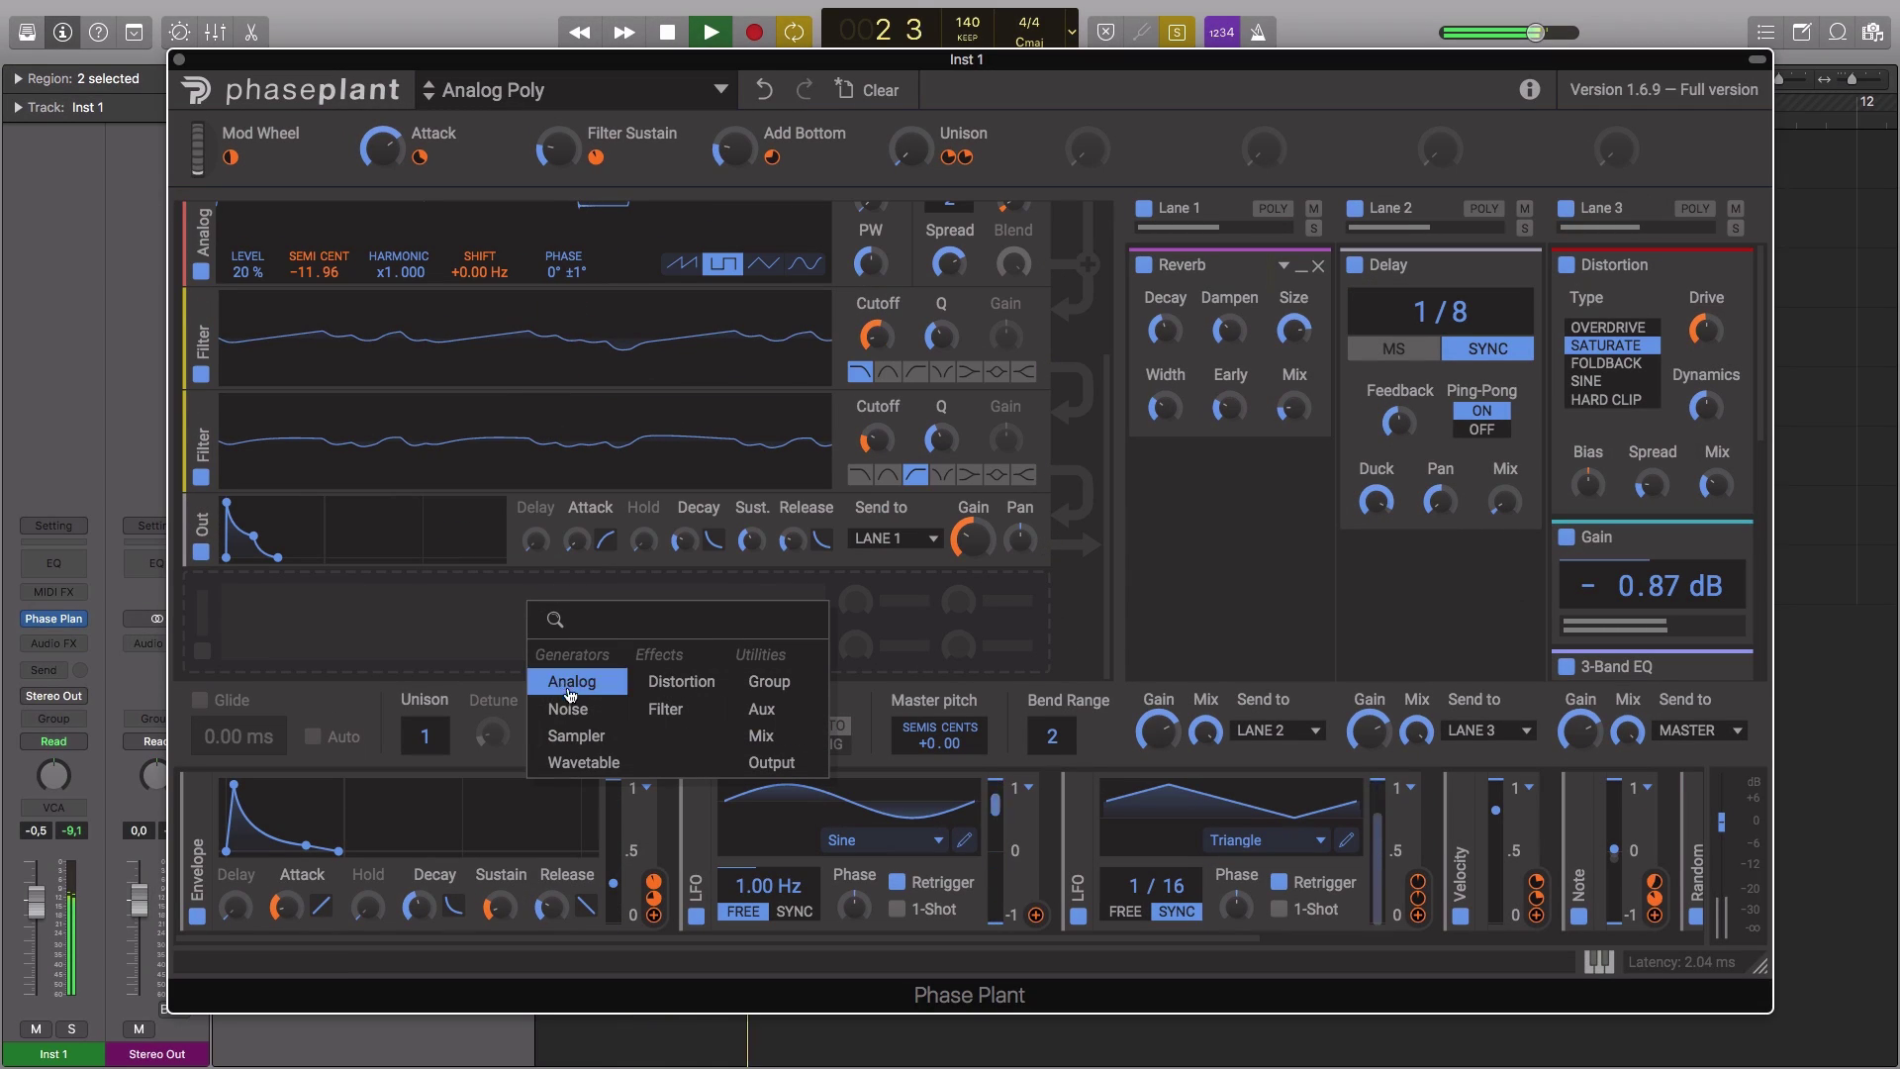
# - Add a Sampler generator above the two filters and load the Female Ooh (A4) sample from the Alfheim Vocals folder
pyautogui.click(576, 735)
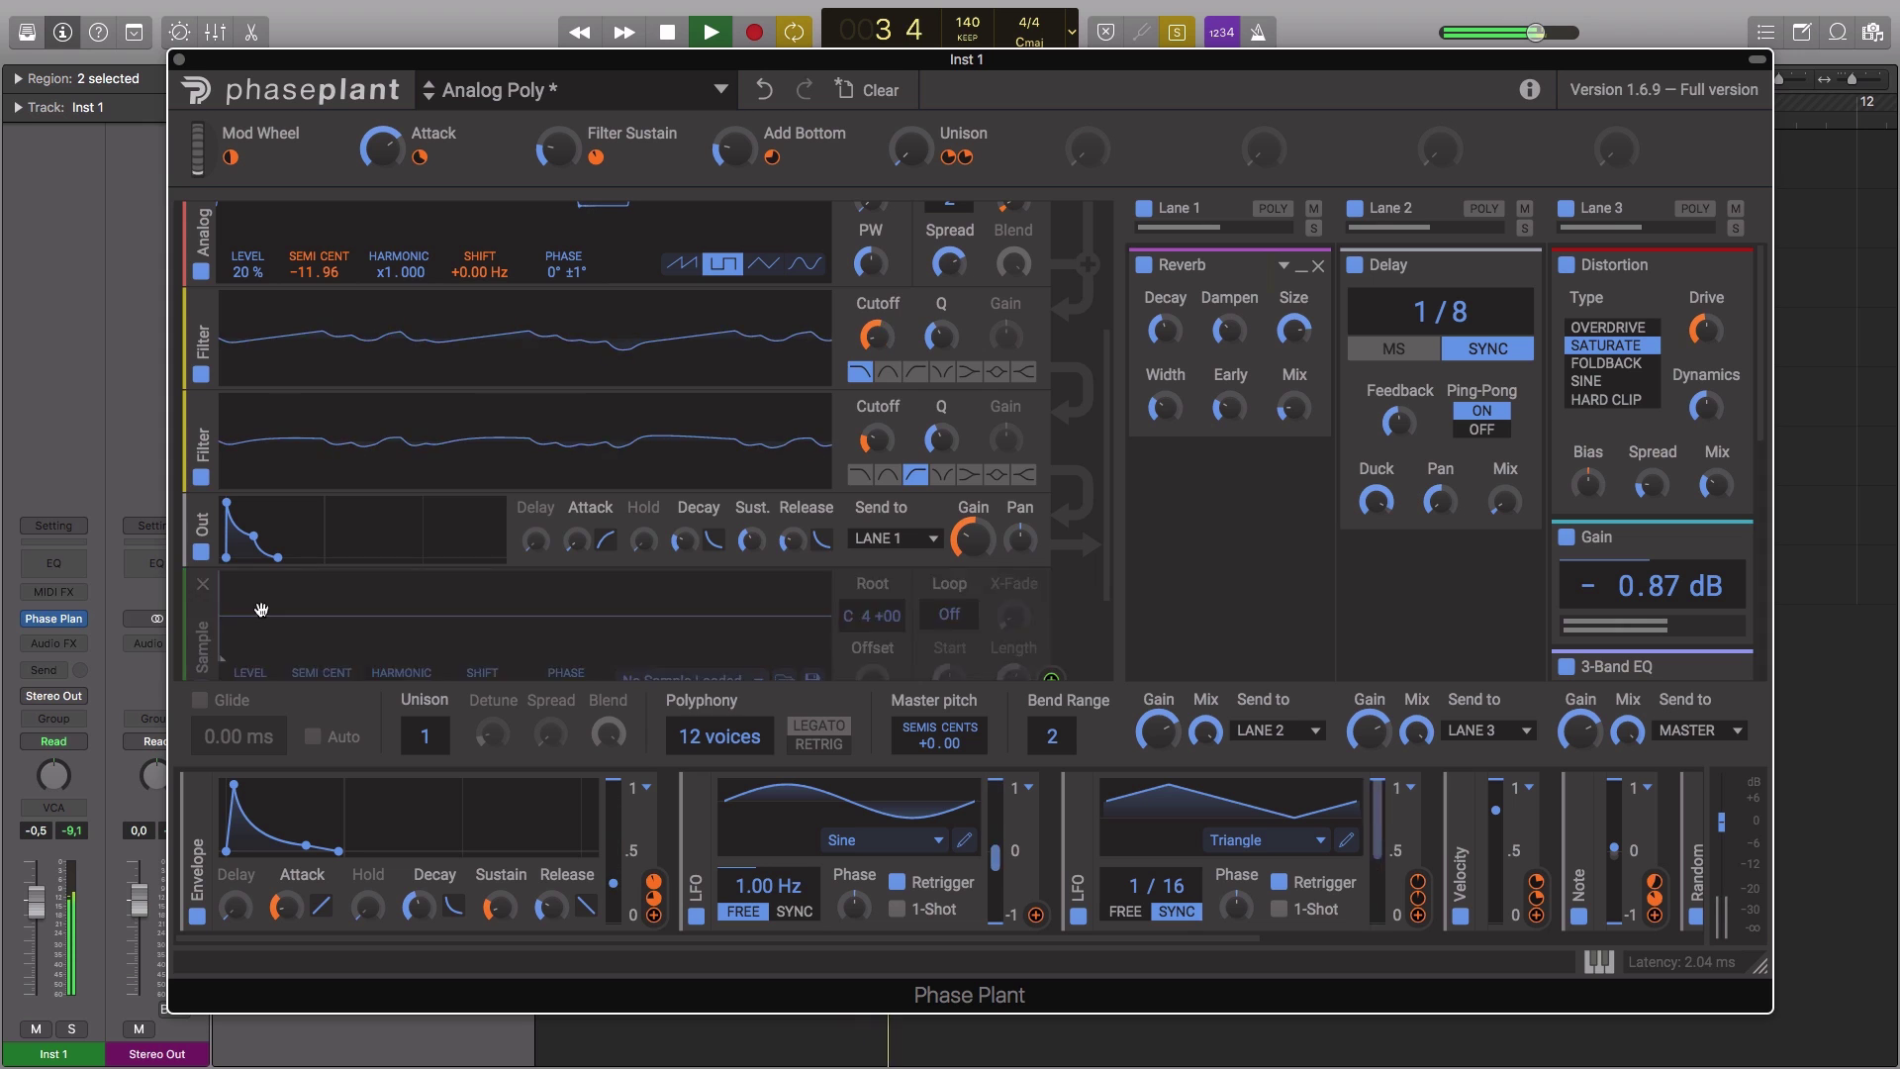
pyautogui.moveTo(261, 608); pyautogui.dragTo(247, 327)
pyautogui.click(663, 399)
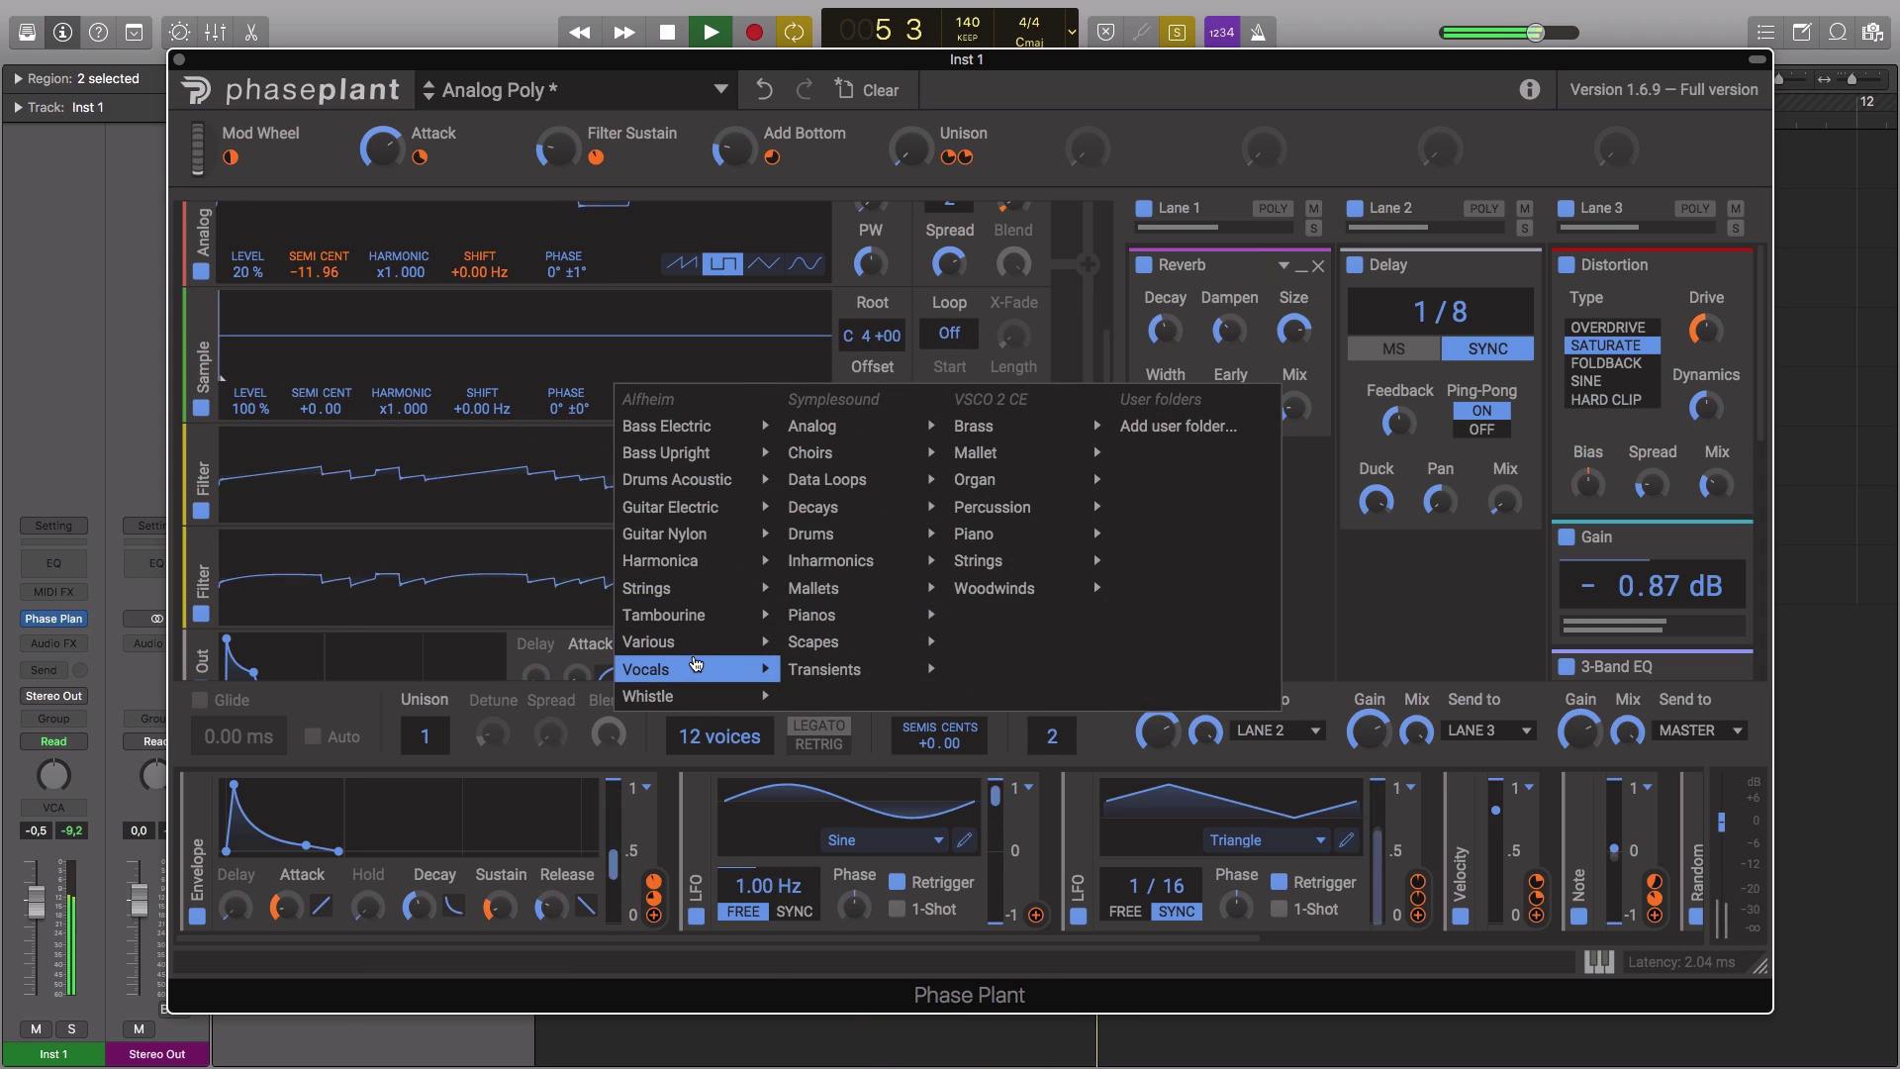
pyautogui.moveTo(777, 673)
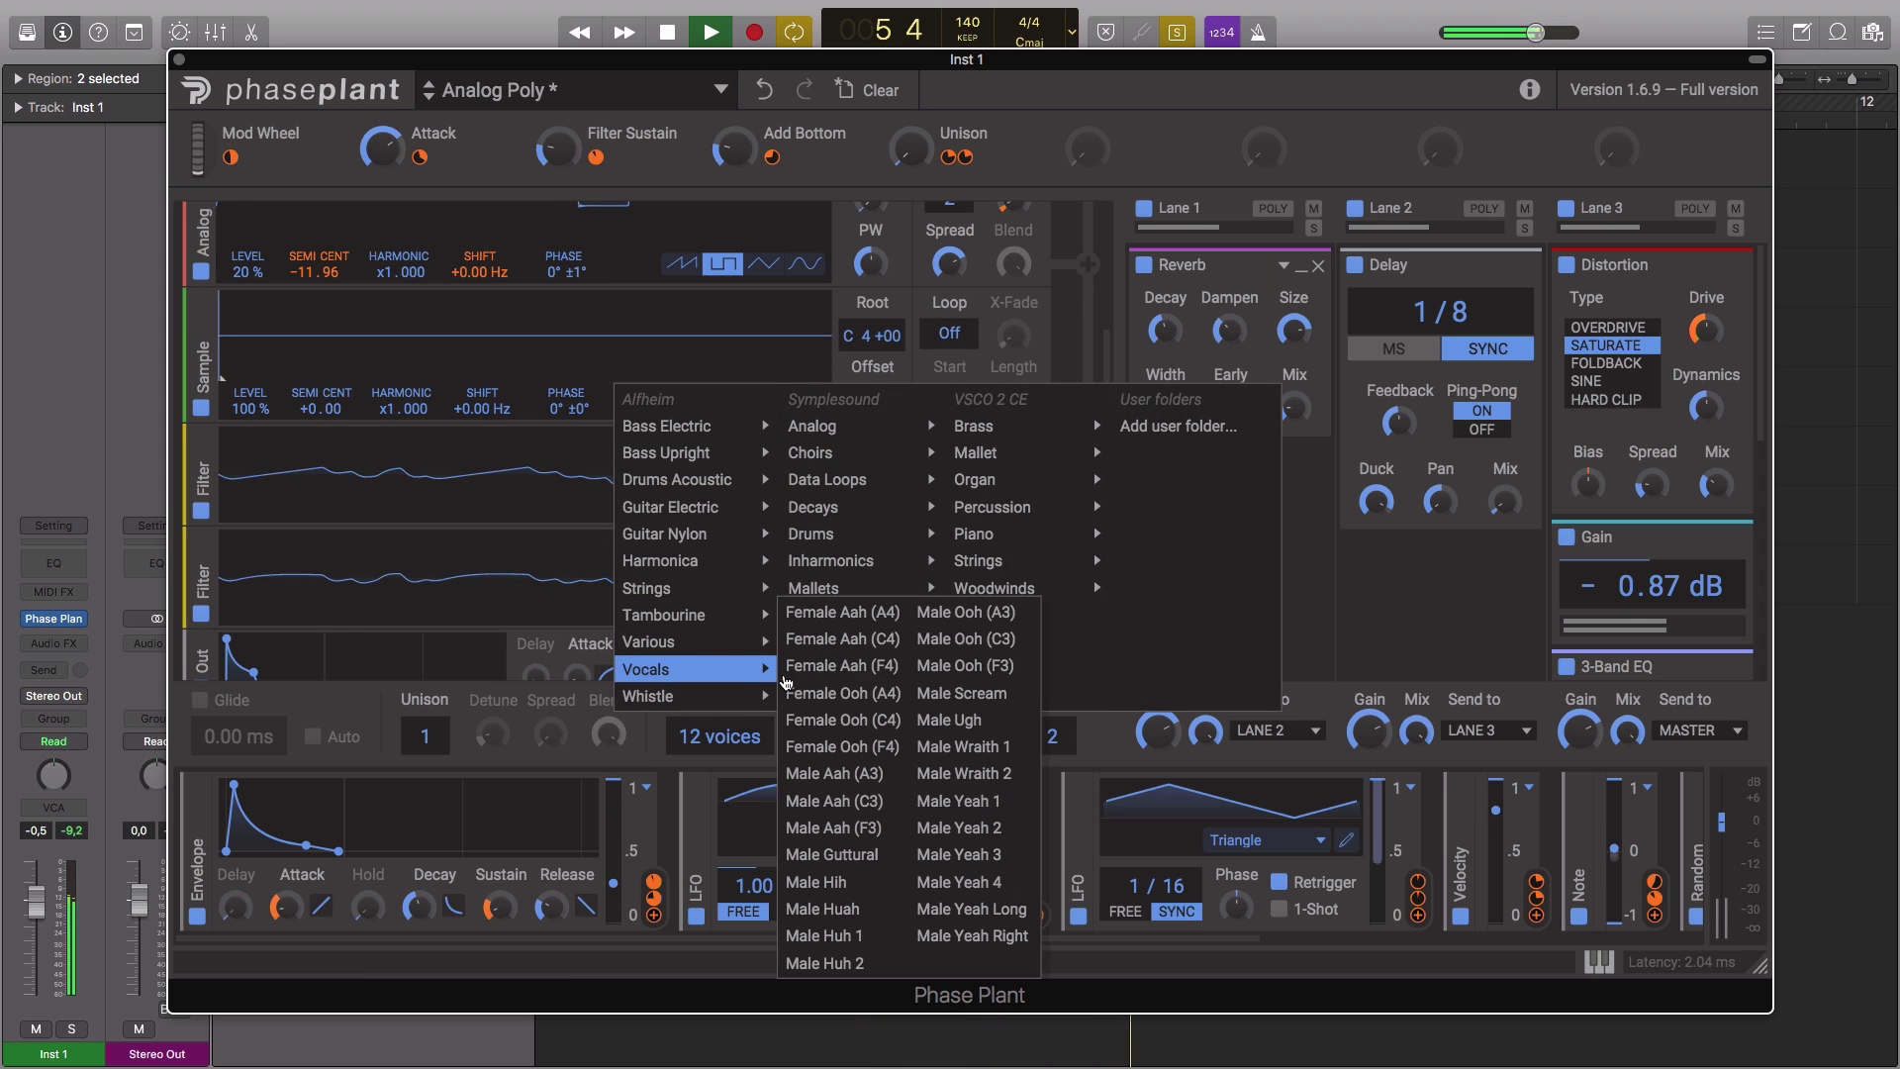
pyautogui.click(850, 699)
# - Add a Noise generator below the Out module at the end of the generator chain
pyautogui.scroll(-2, 619, 664)
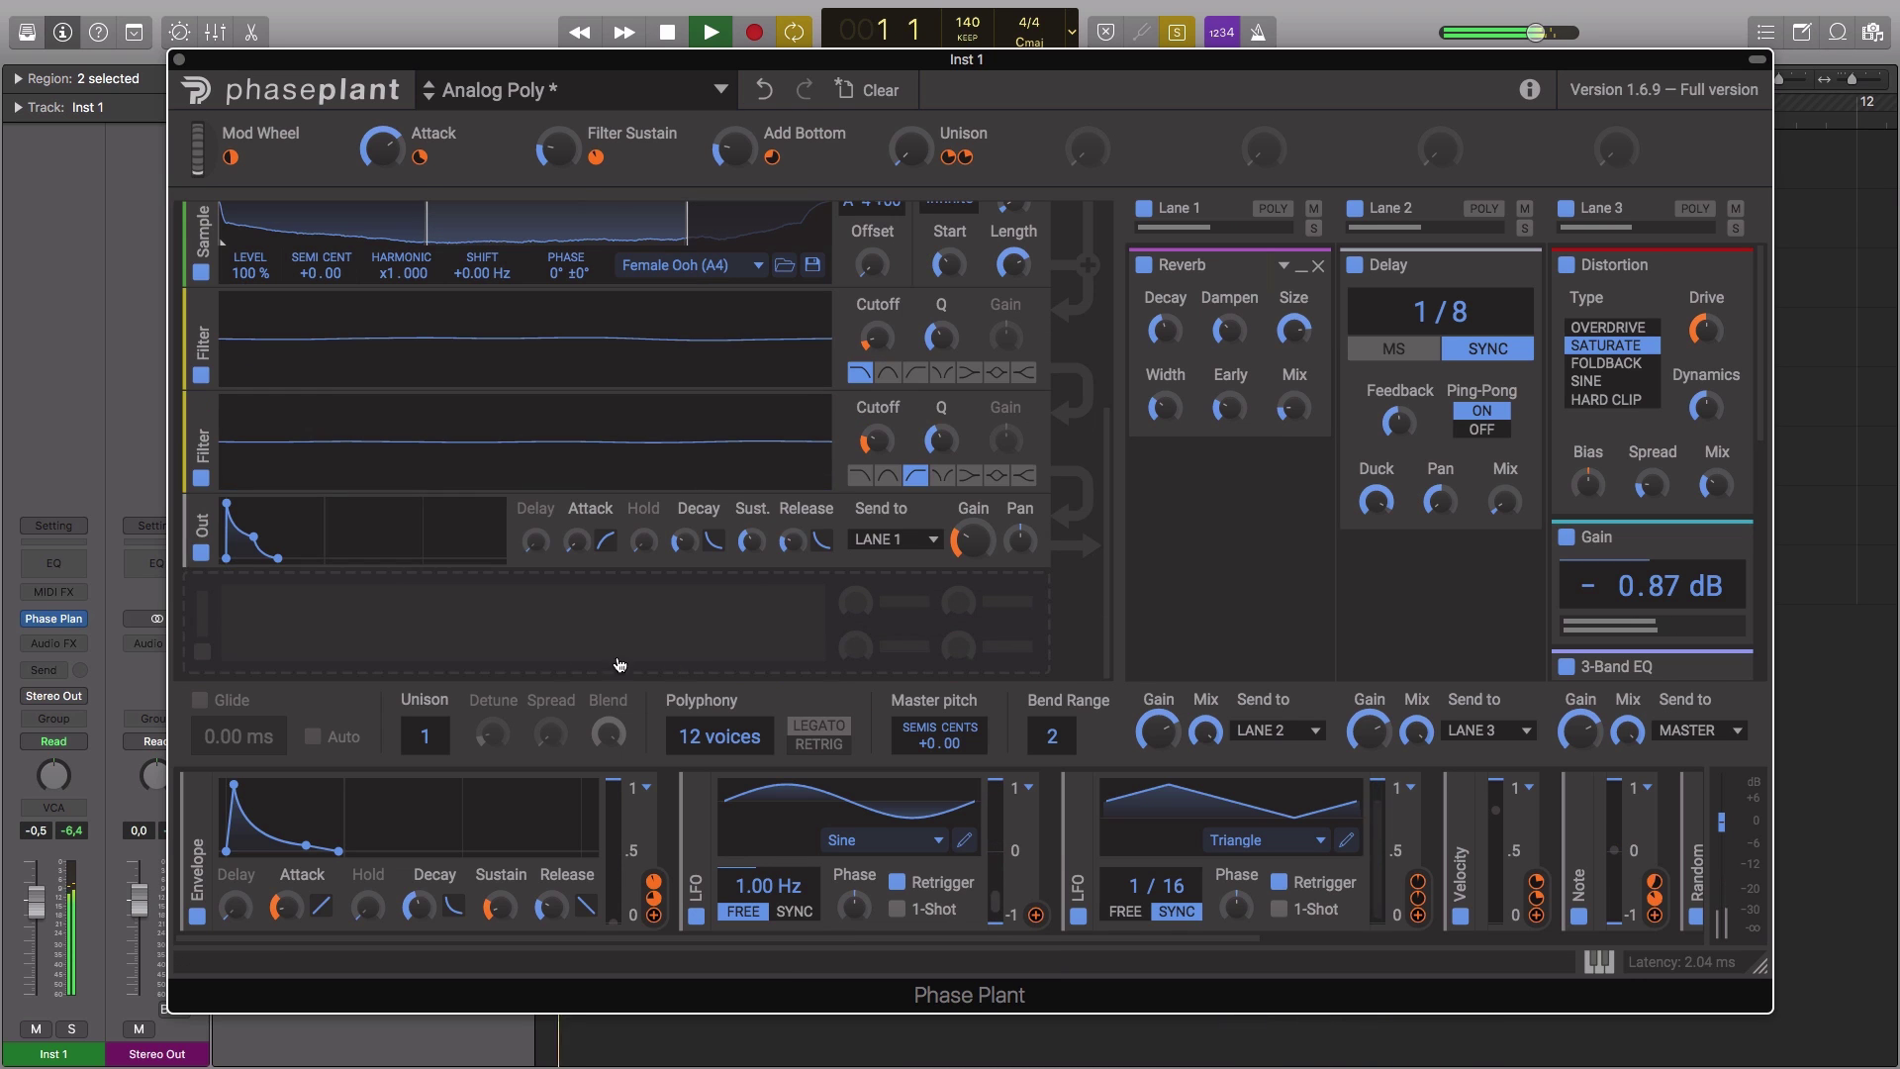
pyautogui.click(531, 626)
pyautogui.click(560, 733)
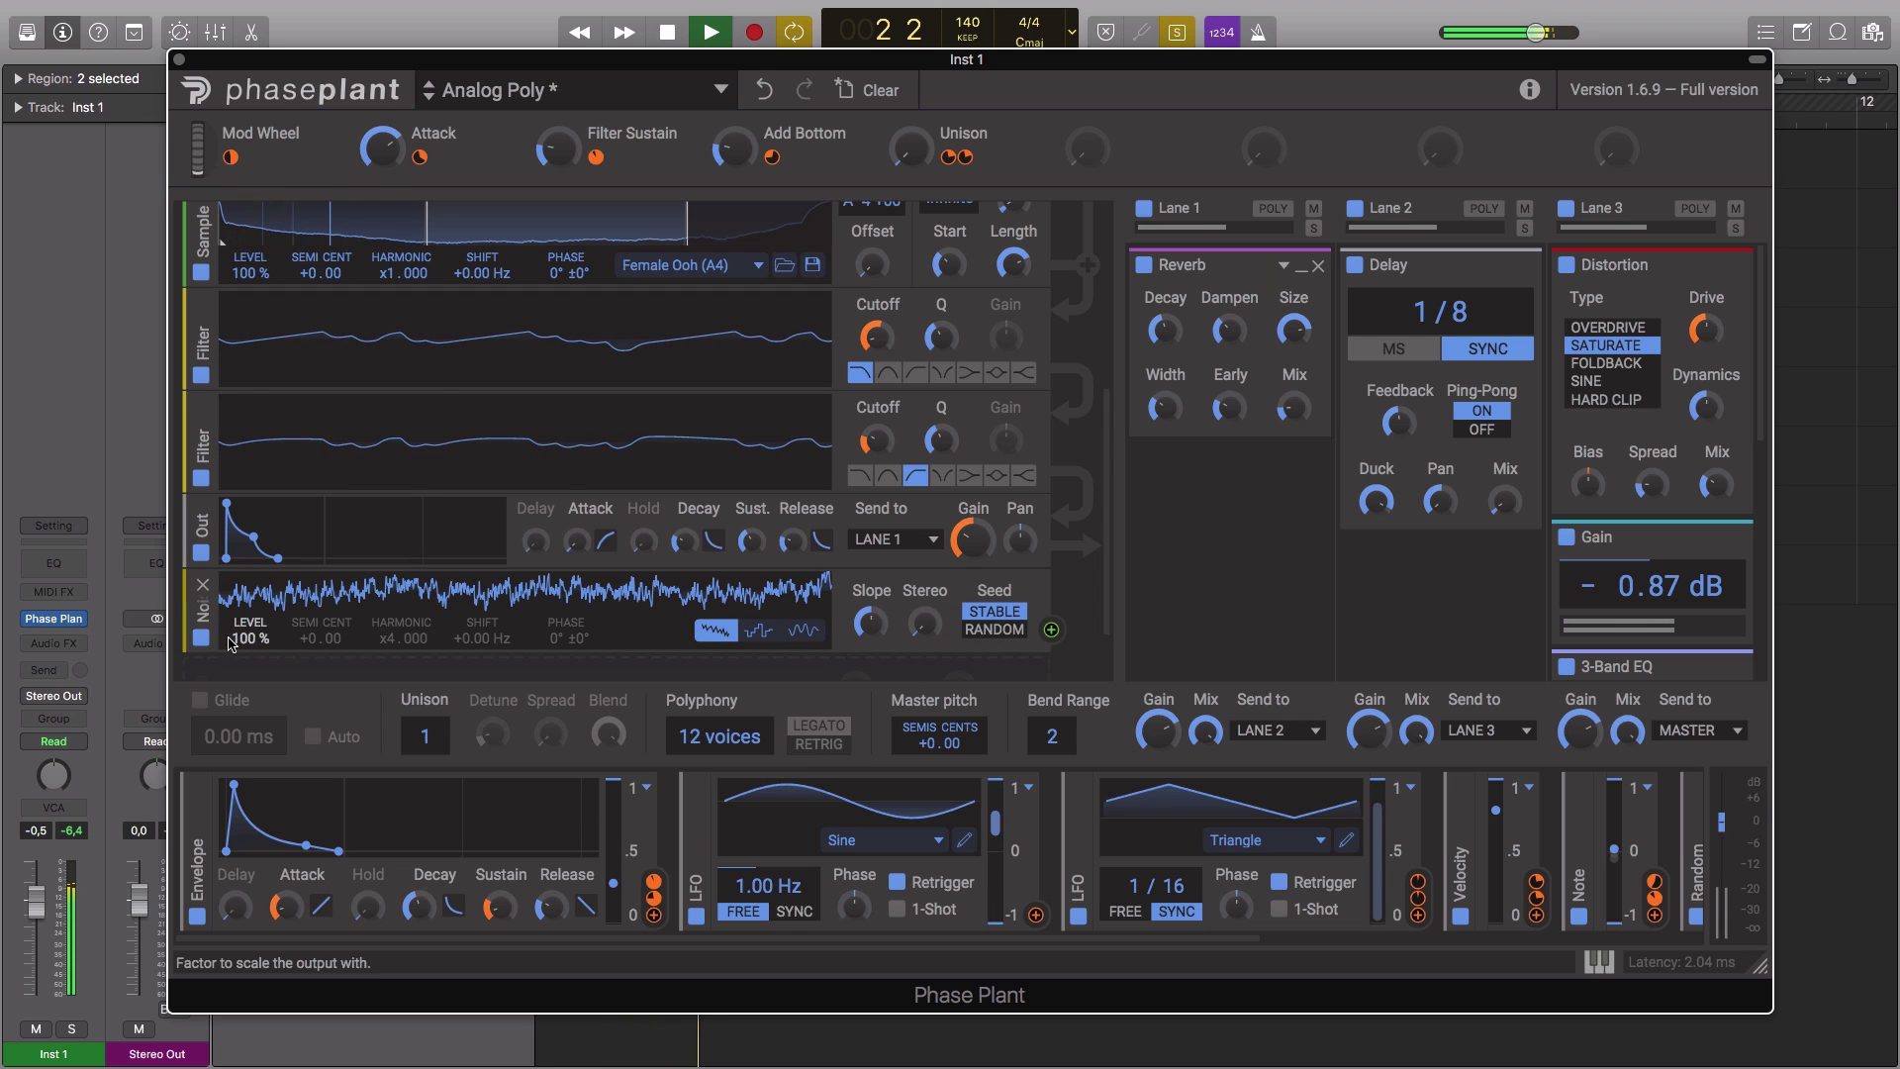
# - Move the Noise generator above the two filters, set its level to 54 %, and switch it to stepped noise with harmonic x4.395
pyautogui.moveTo(249, 637); pyautogui.dragTo(297, 341)
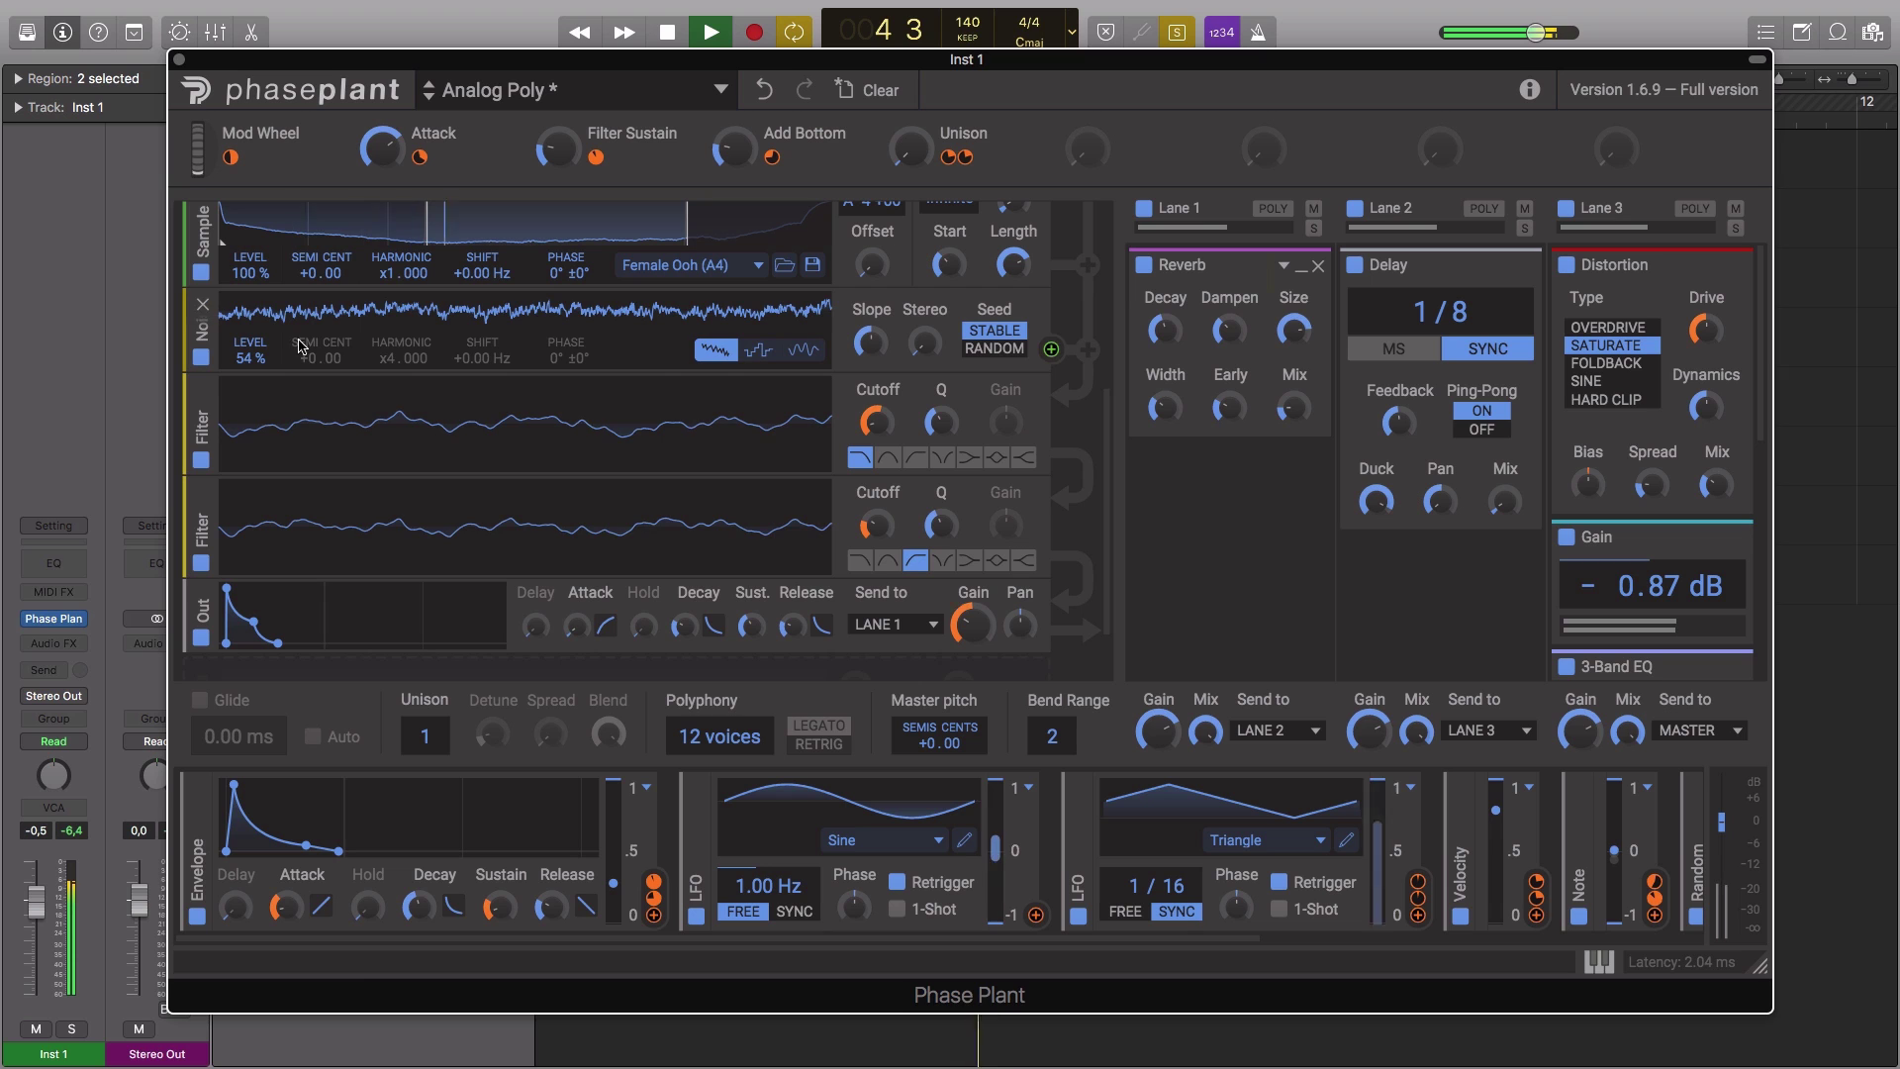
pyautogui.click(754, 353)
pyautogui.moveTo(413, 360); pyautogui.dragTo(401, 343)
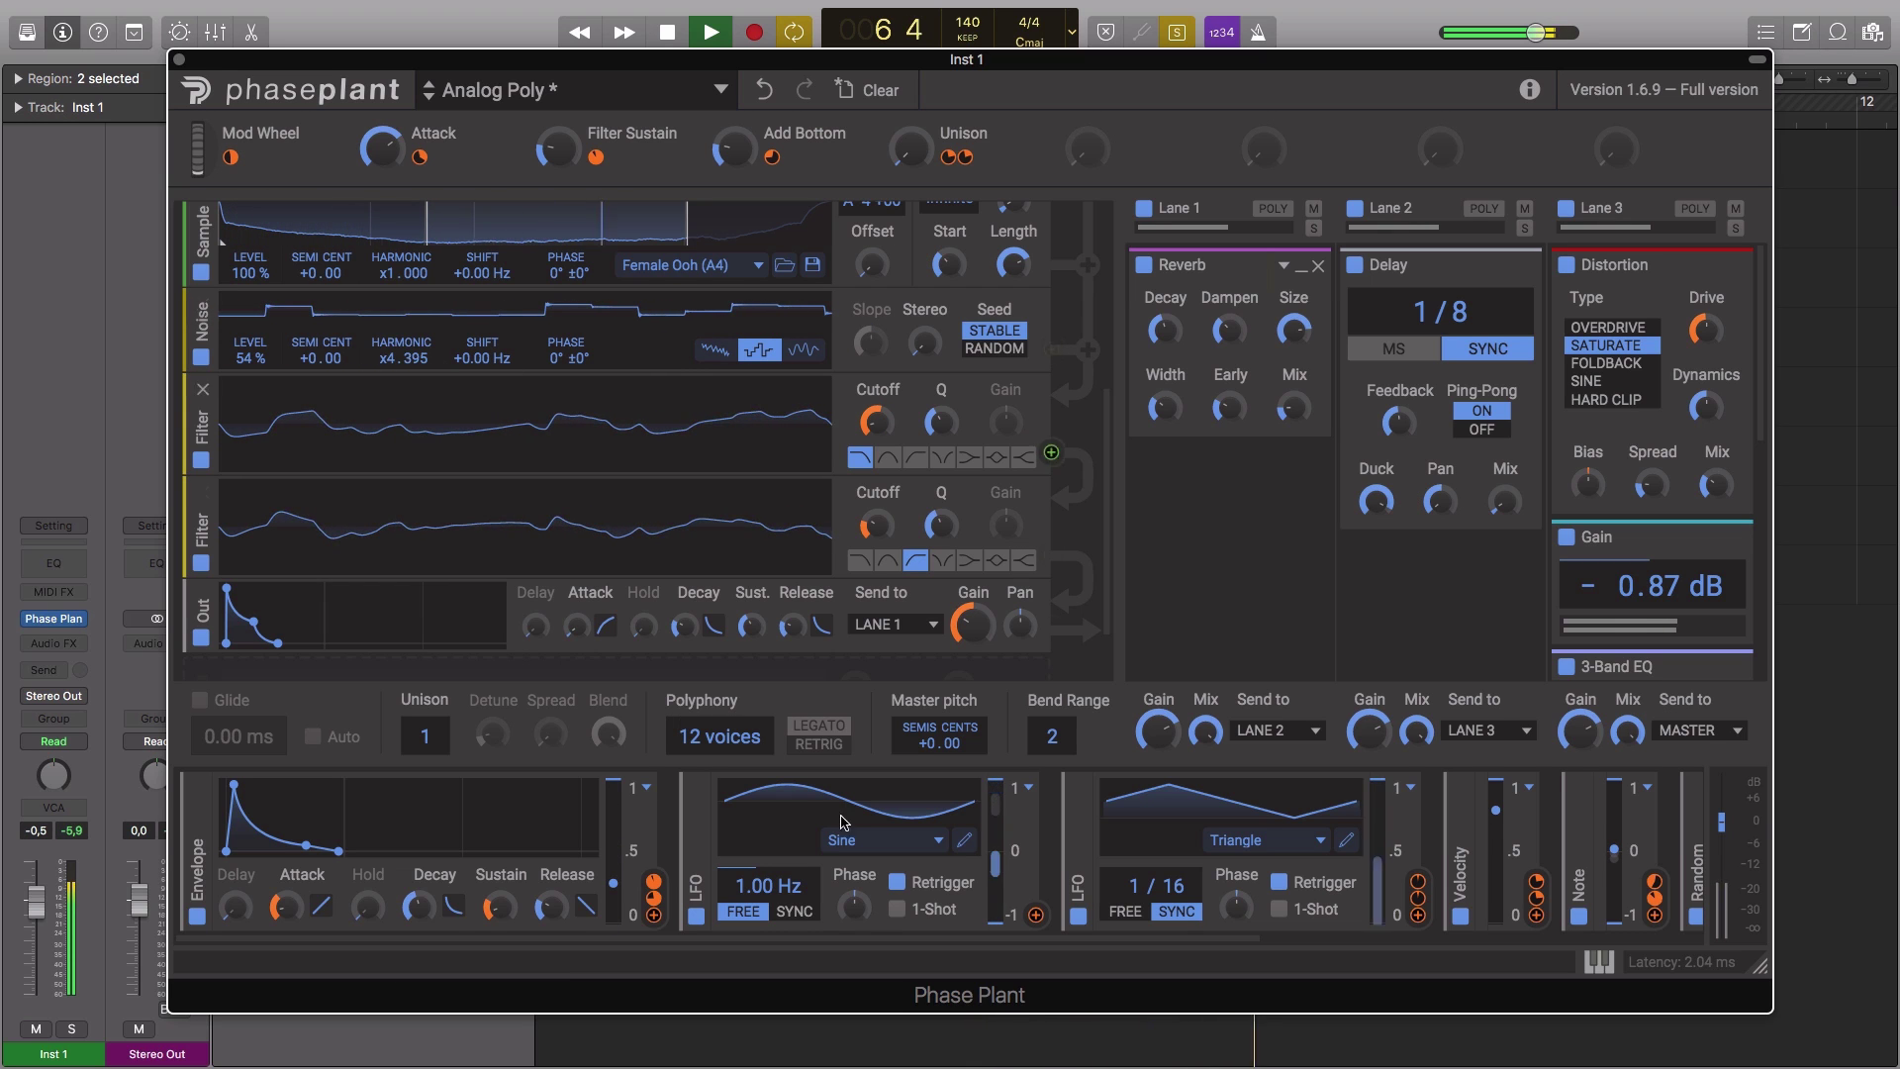
# - Add an LFO at the end of the modulator row and assign it to the Lane 2 Delay's Pan at 99%
pyautogui.hscroll(5, 1586, 926)
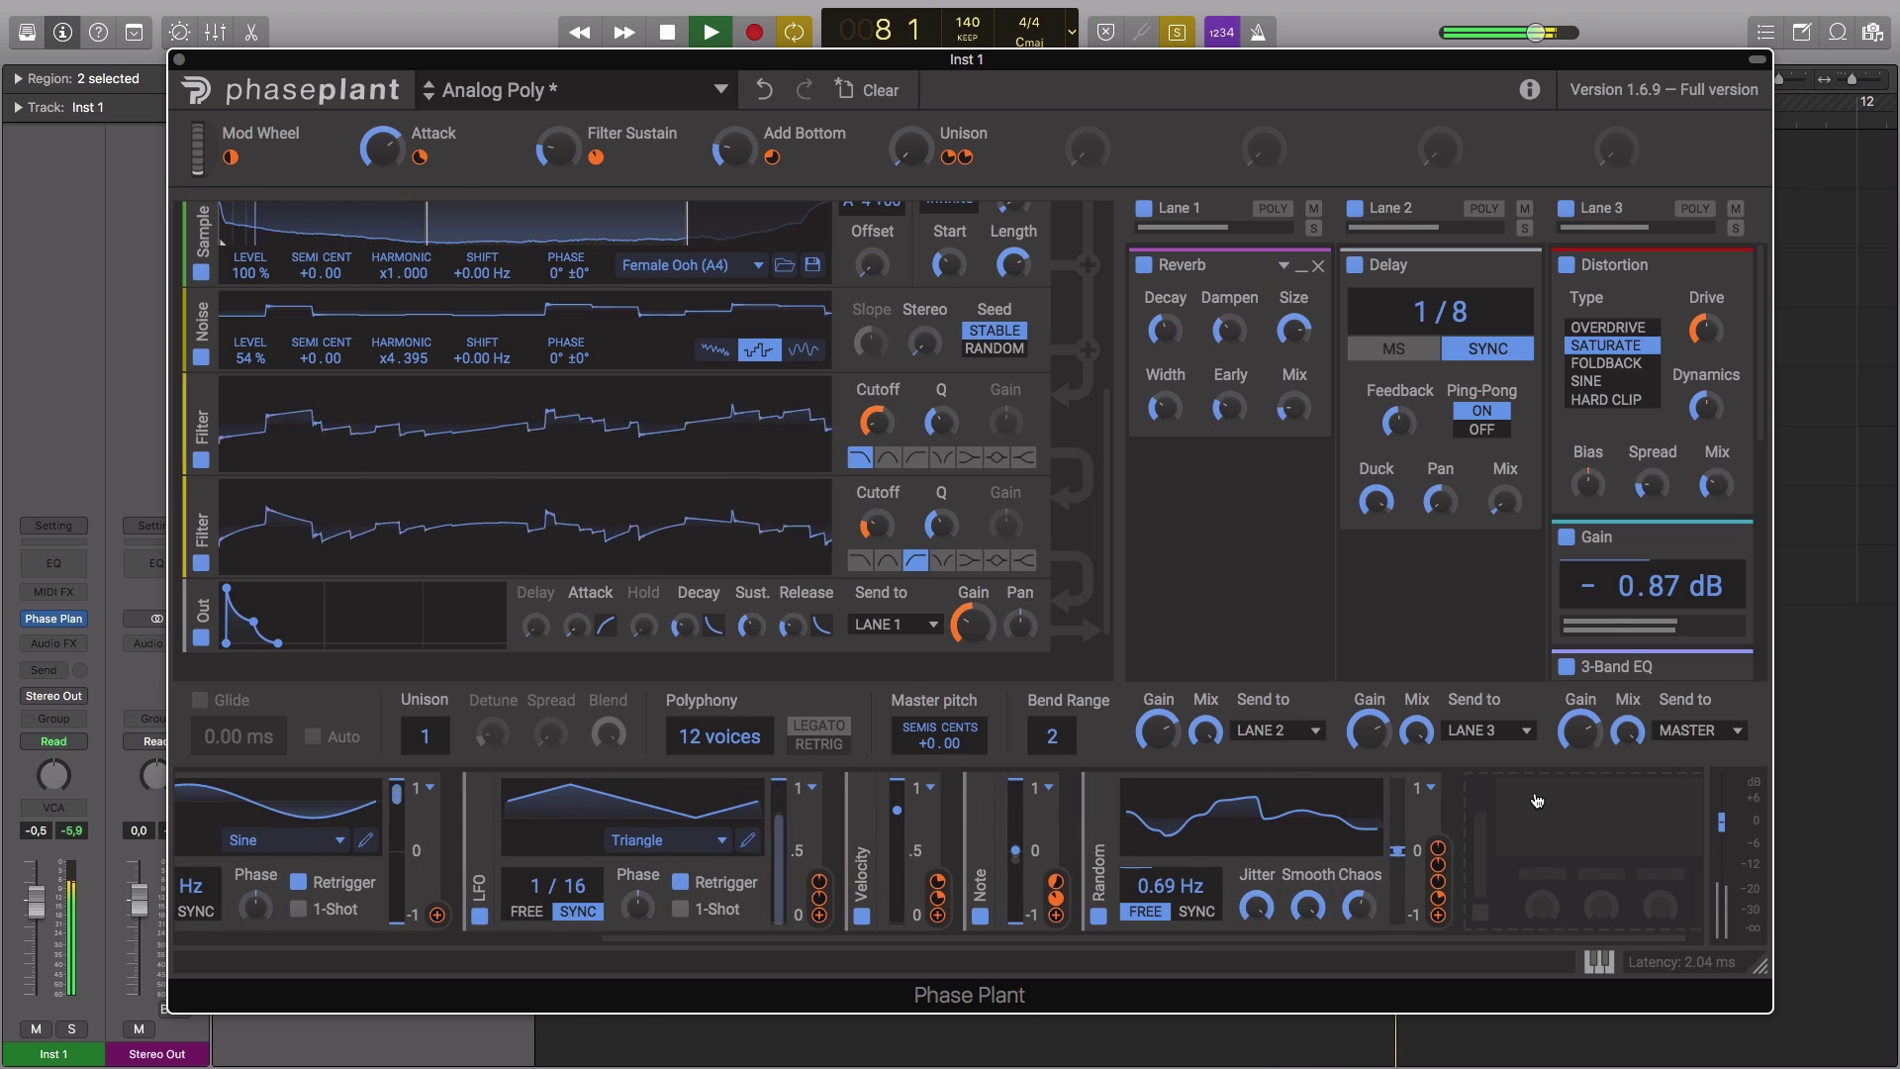
pyautogui.click(1535, 794)
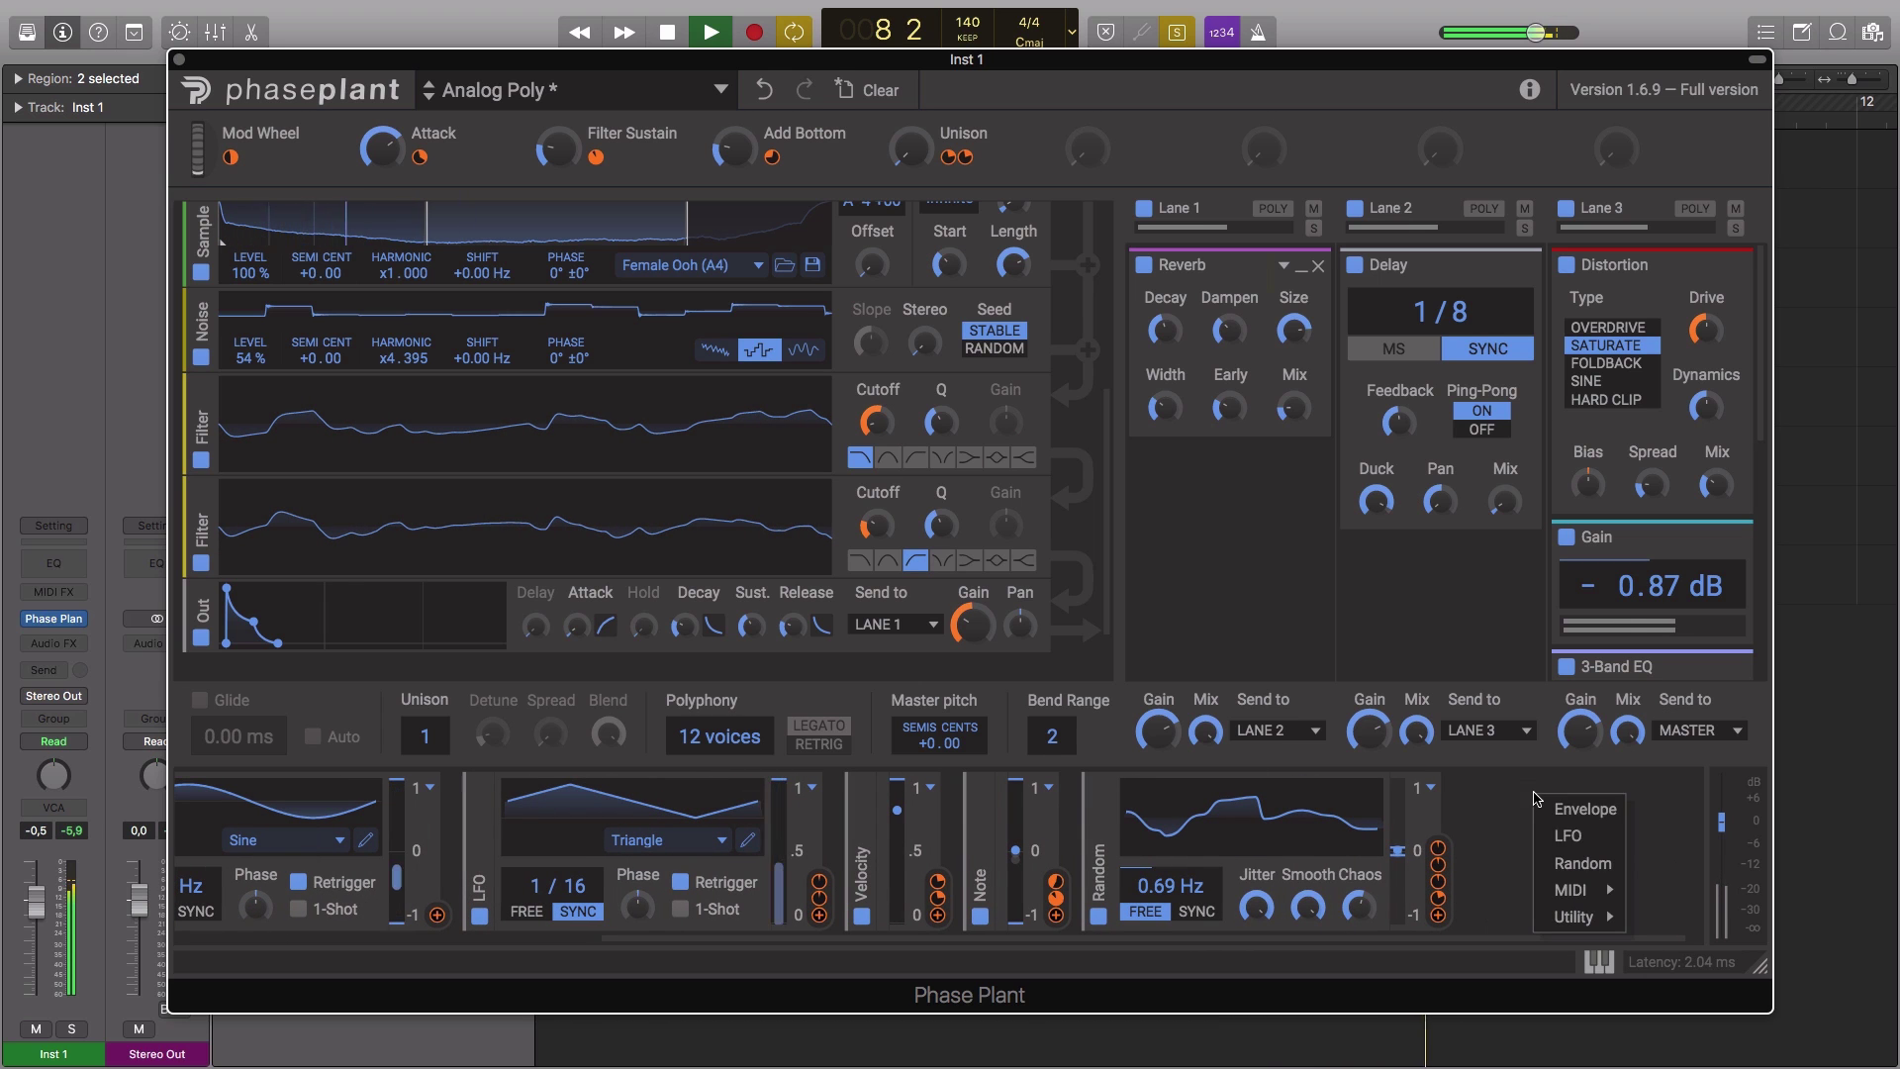
pyautogui.click(1574, 840)
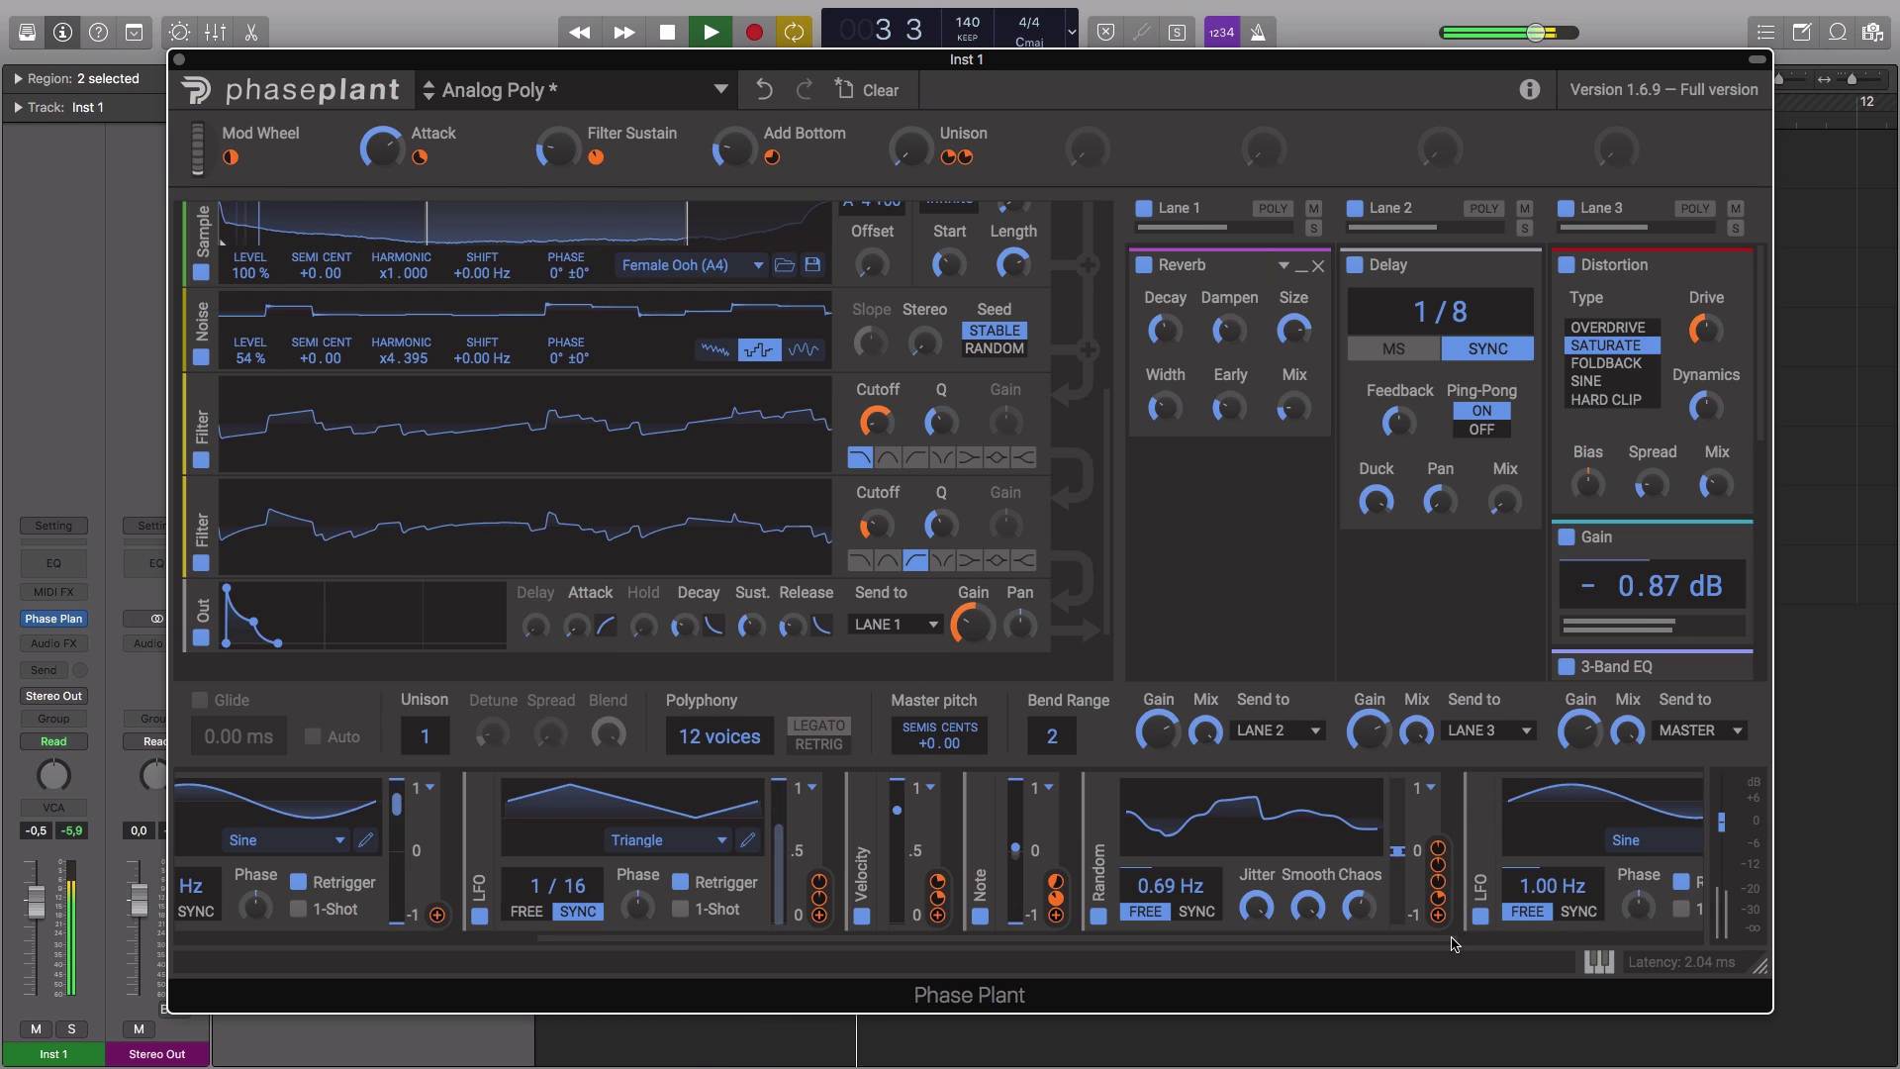
pyautogui.moveTo(1453, 939); pyautogui.dragTo(1624, 945)
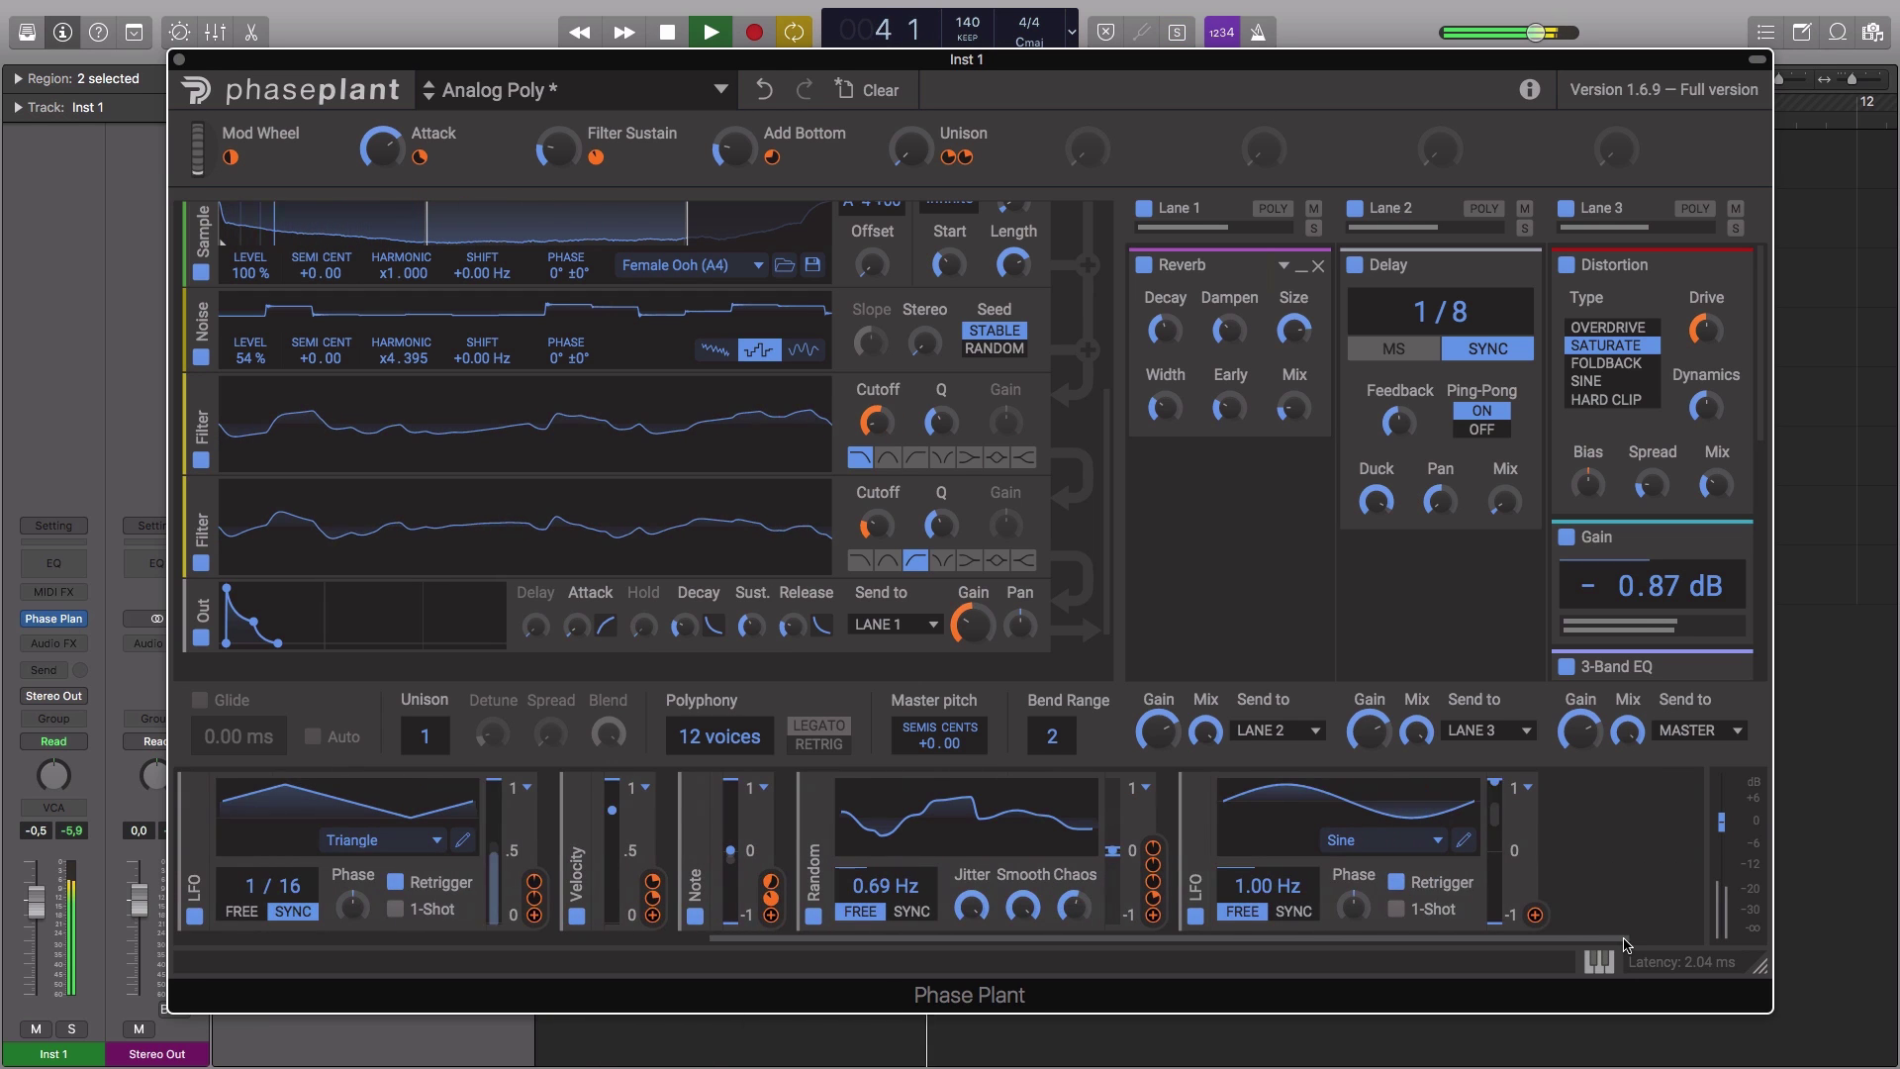
pyautogui.click(1536, 916)
pyautogui.click(1443, 526)
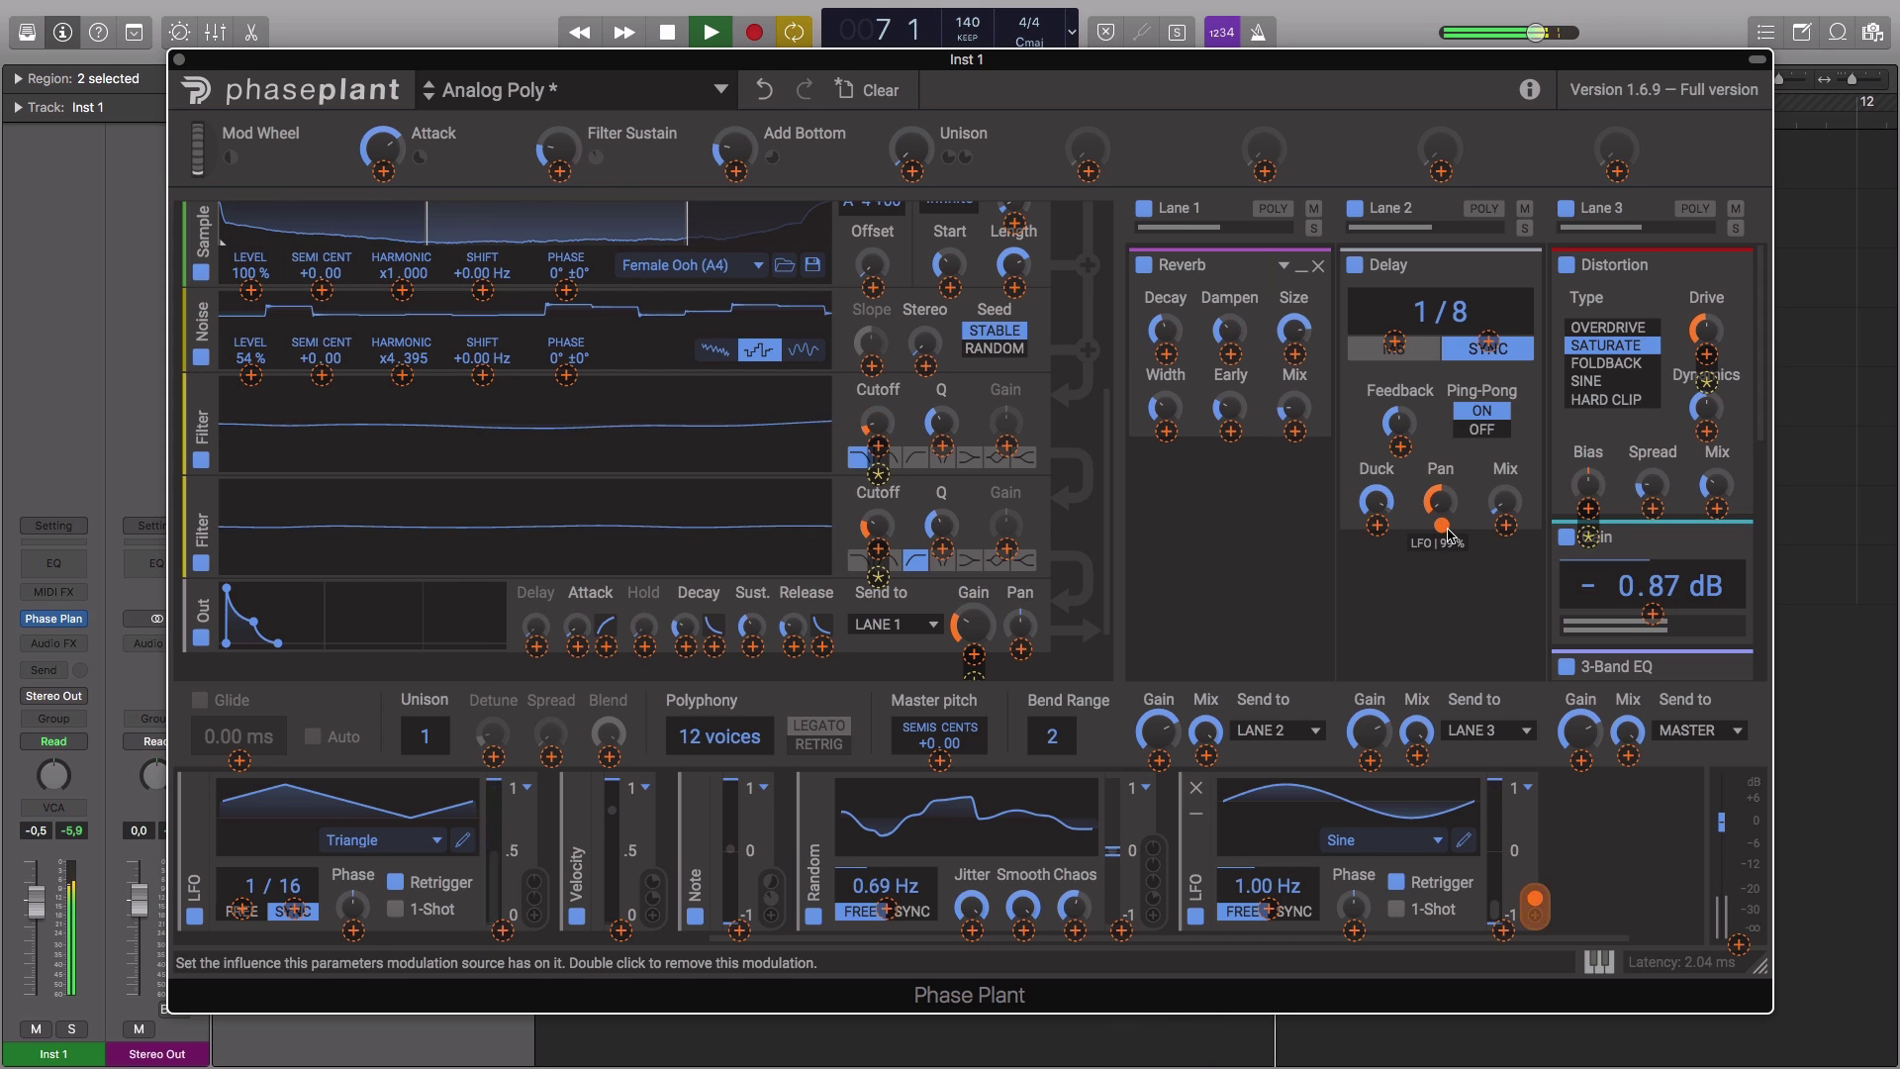
pyautogui.click(1448, 592)
# - Replace all 256 wavetable frames with a sine wave, Repeat 2.14 and Phase 180°, apply it and close the Wavetable Editor
pyautogui.scroll(5, 662, 489)
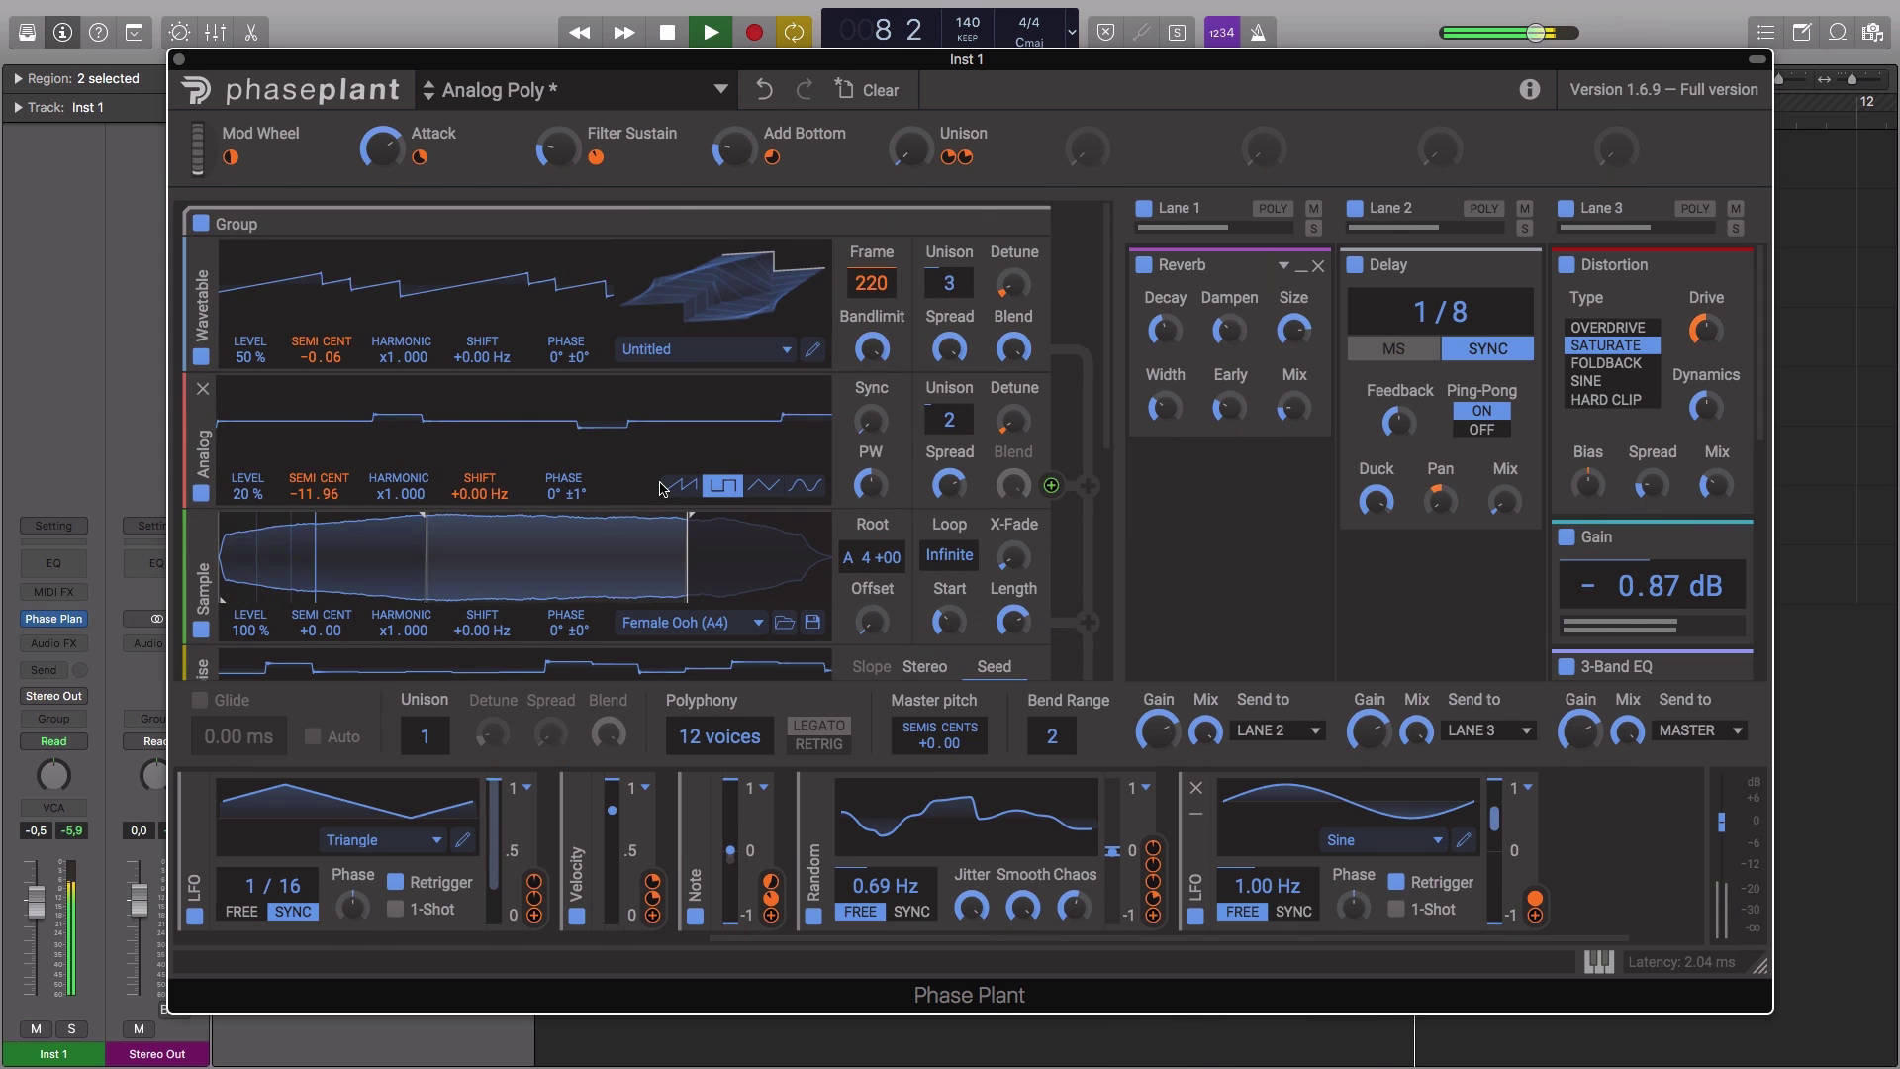
pyautogui.click(811, 348)
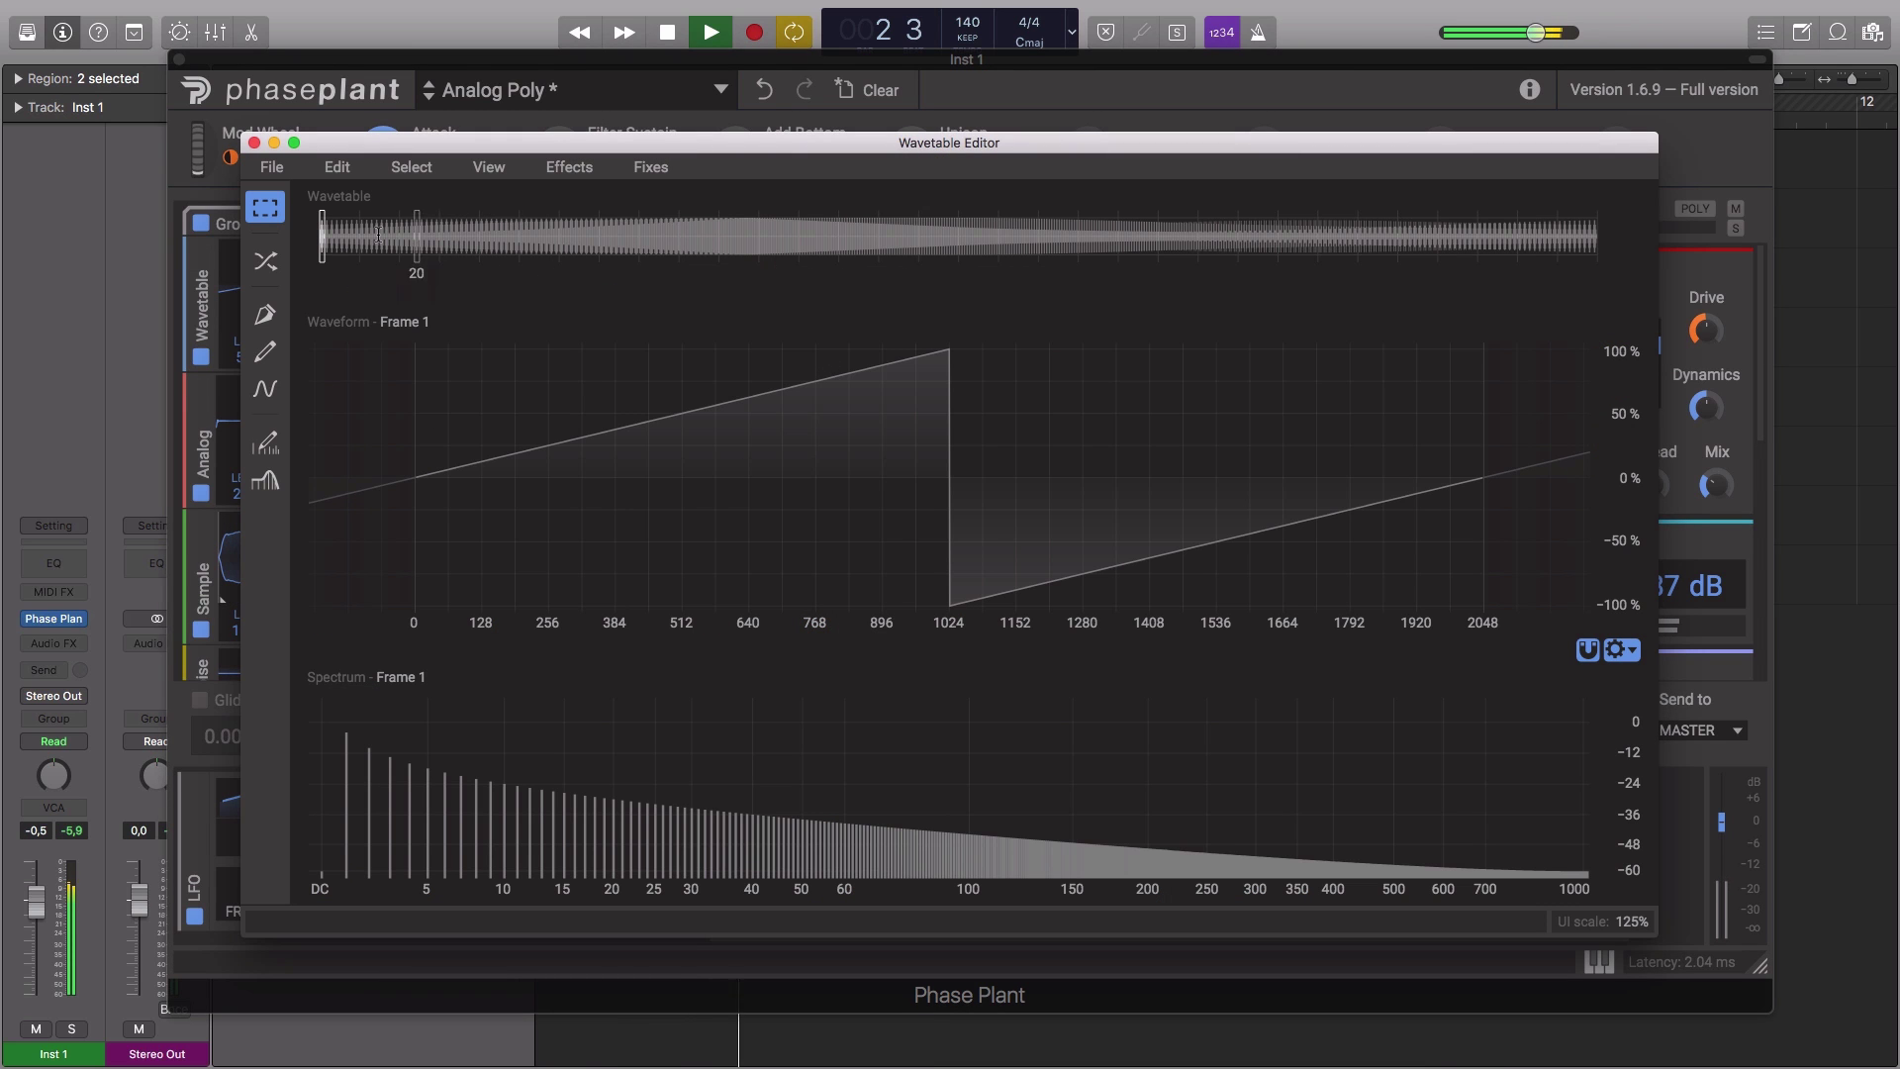
pyautogui.moveTo(321, 236); pyautogui.dragTo(1636, 274)
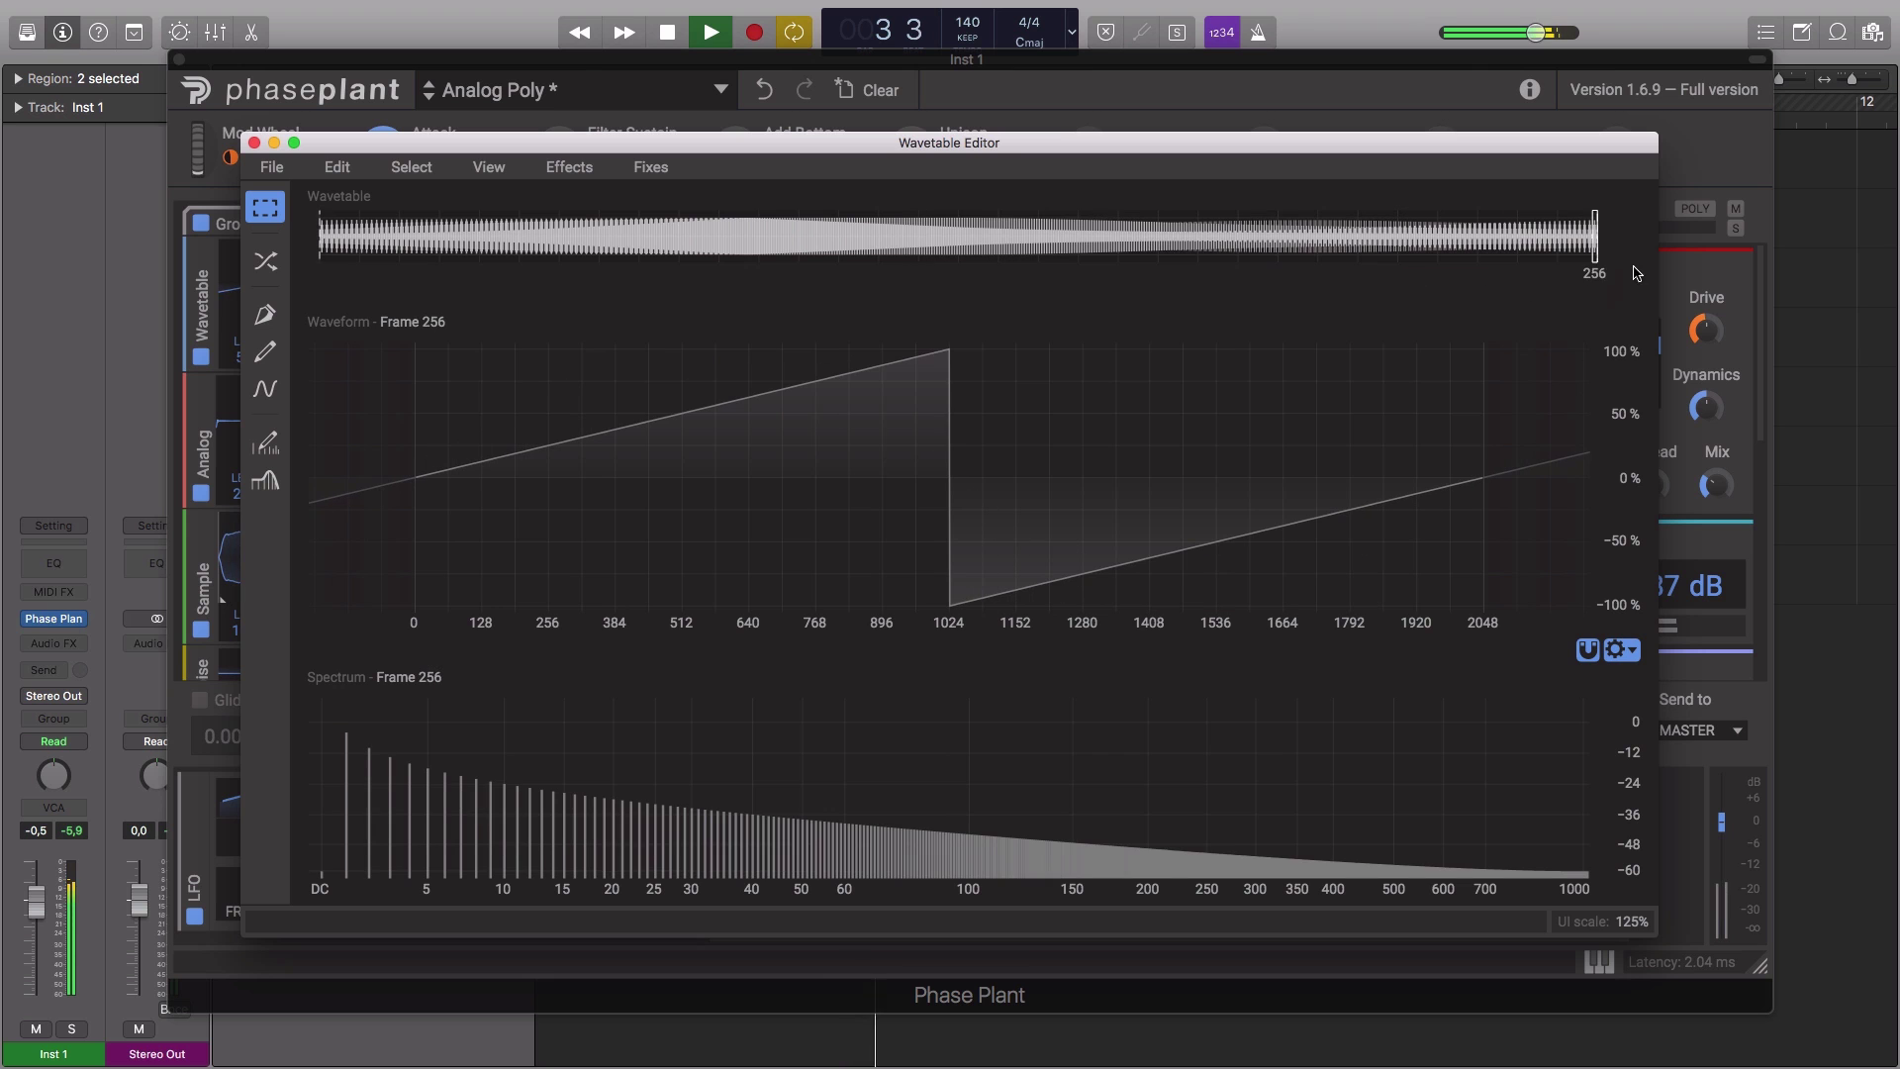
pyautogui.click(266, 390)
pyautogui.moveTo(829, 754)
pyautogui.mouseDown()
pyautogui.moveTo(829, 645)
pyautogui.moveTo(844, 756)
pyautogui.mouseUp()
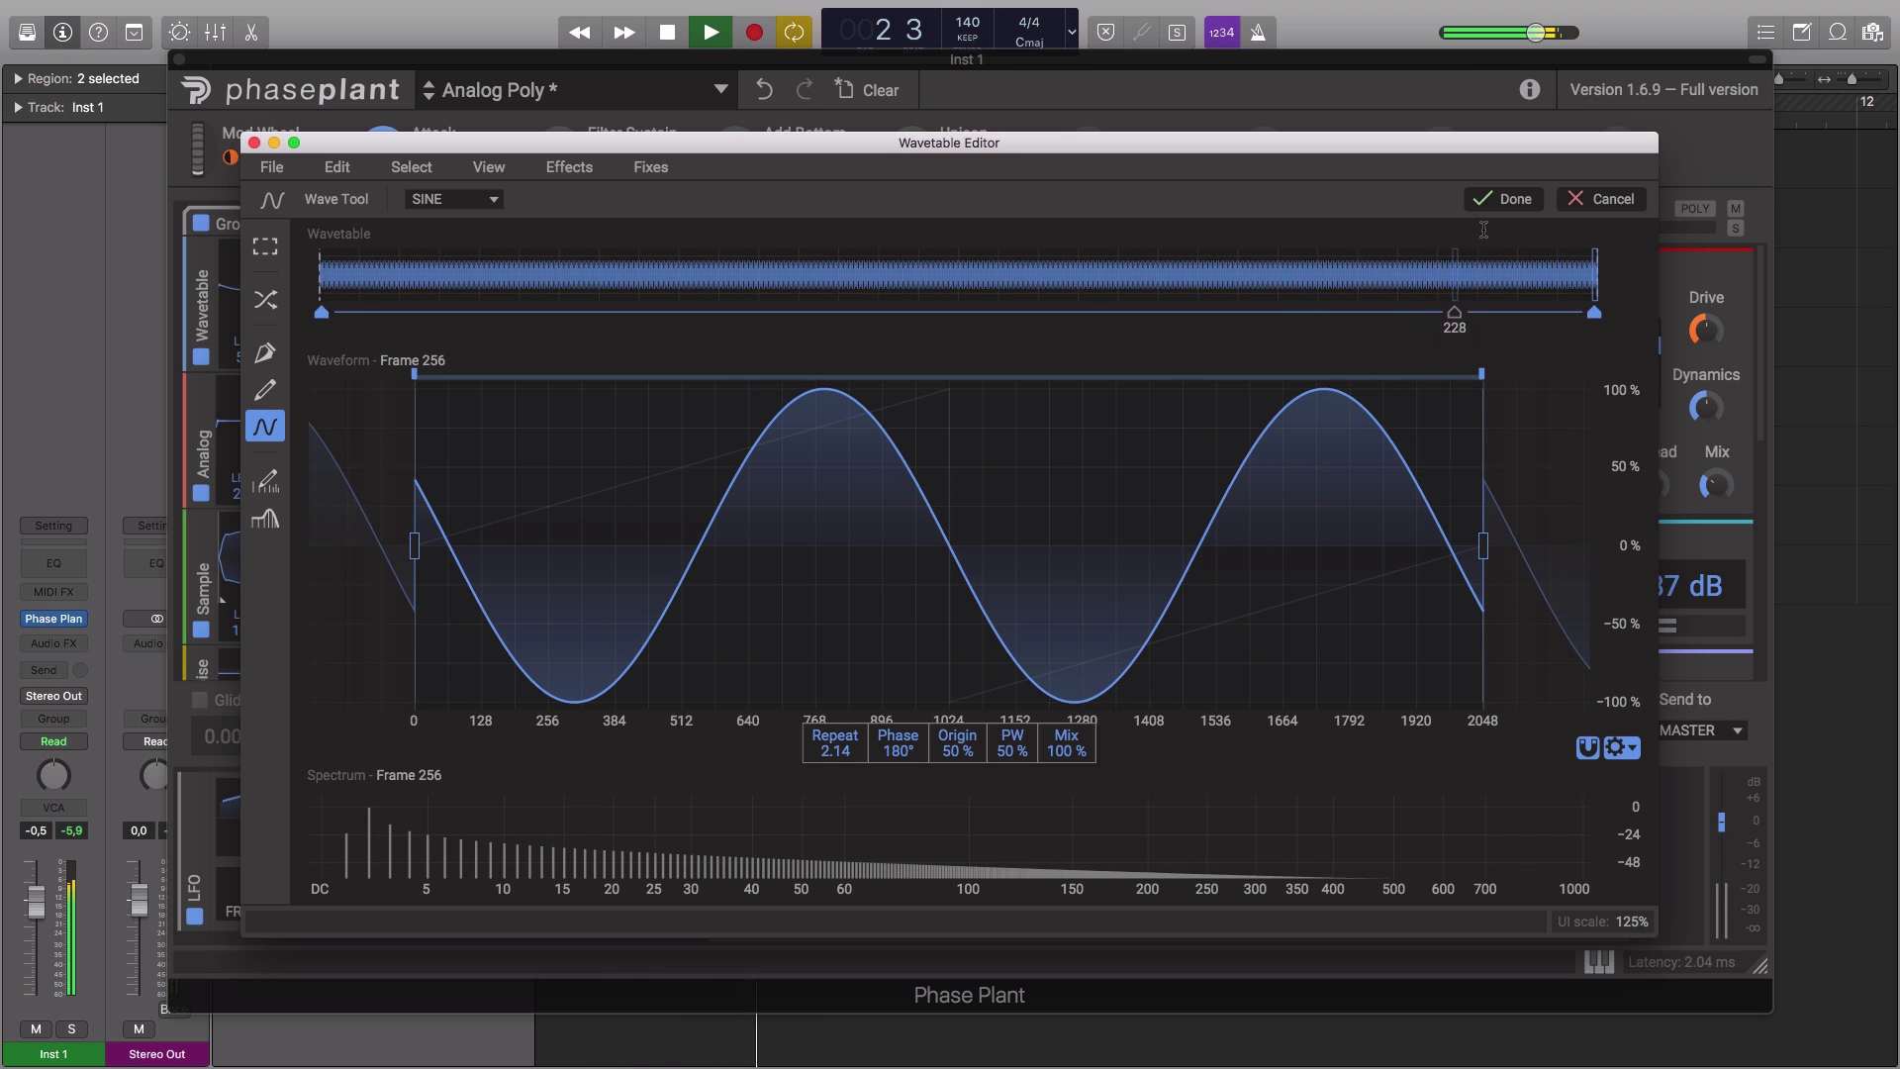
pyautogui.click(1508, 203)
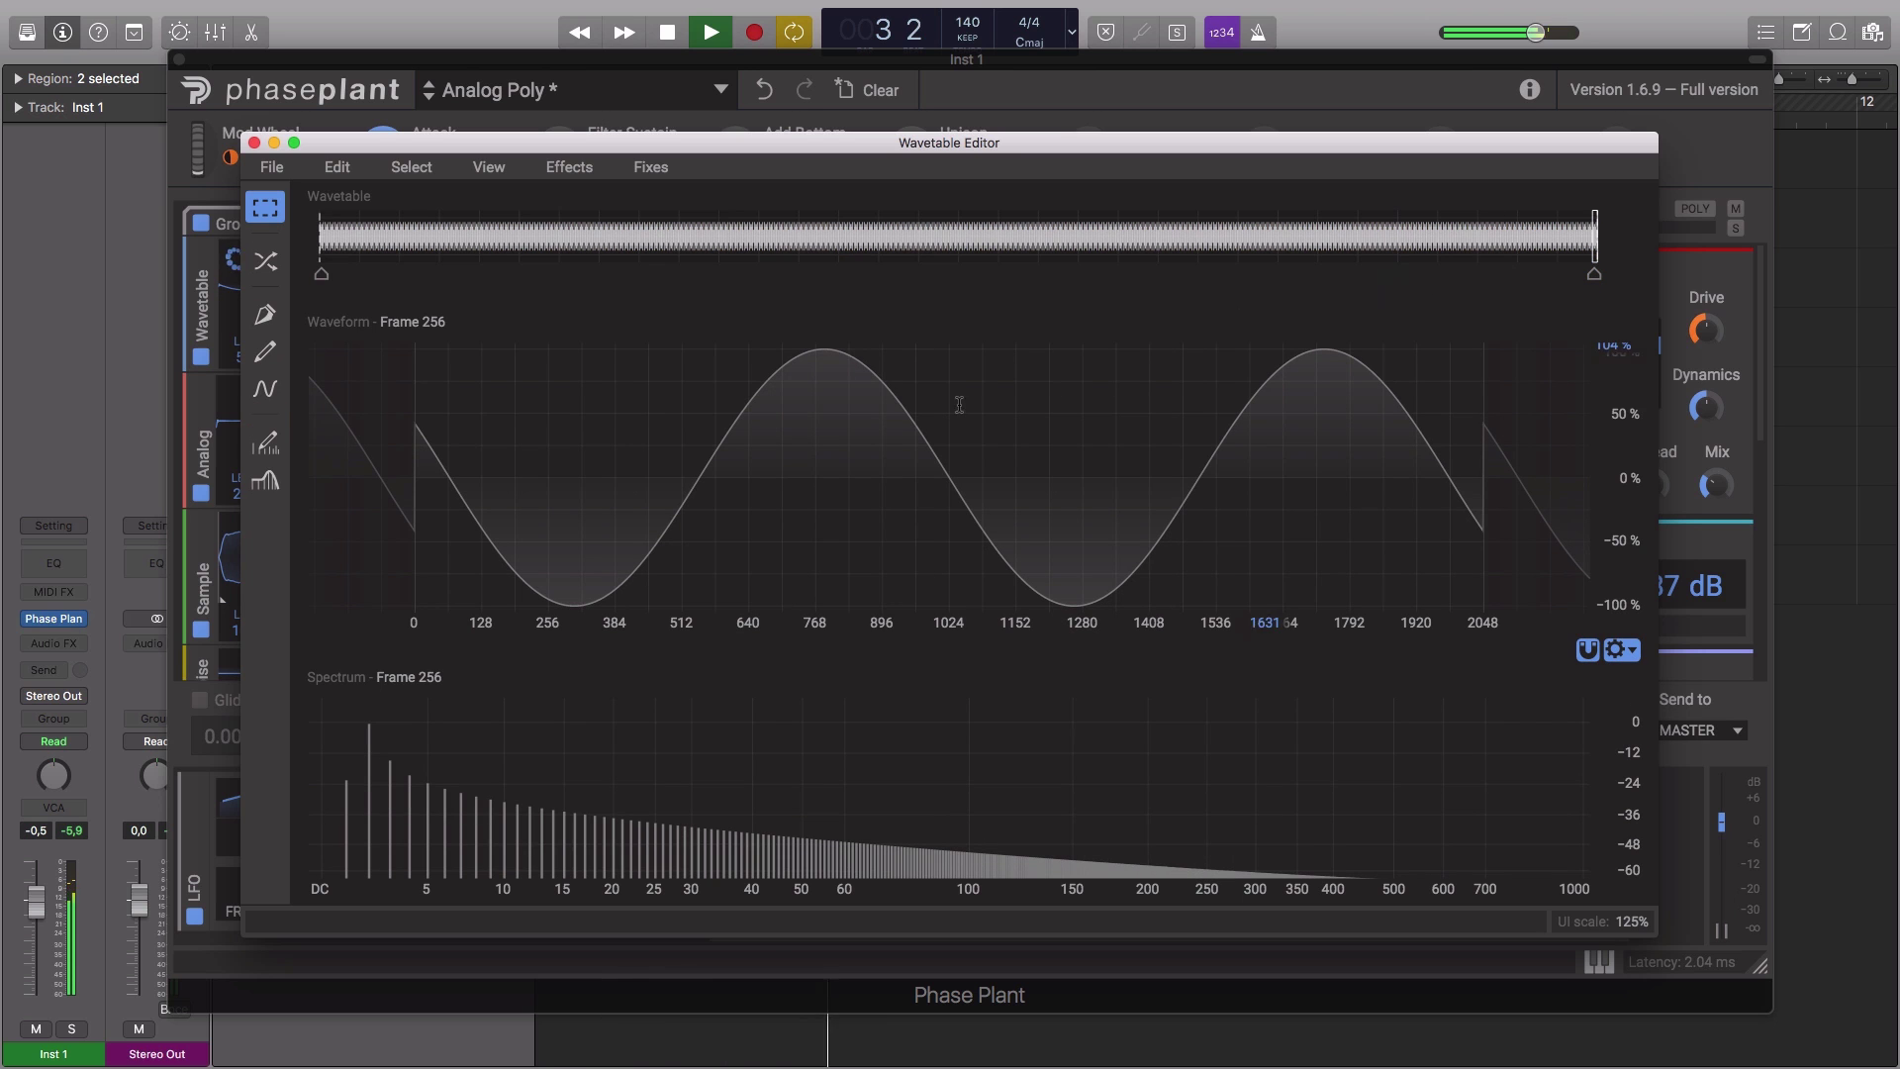
pyautogui.click(255, 144)
# - Add a Trance Gate effect below the Reverb in Lane 1
pyautogui.click(1292, 522)
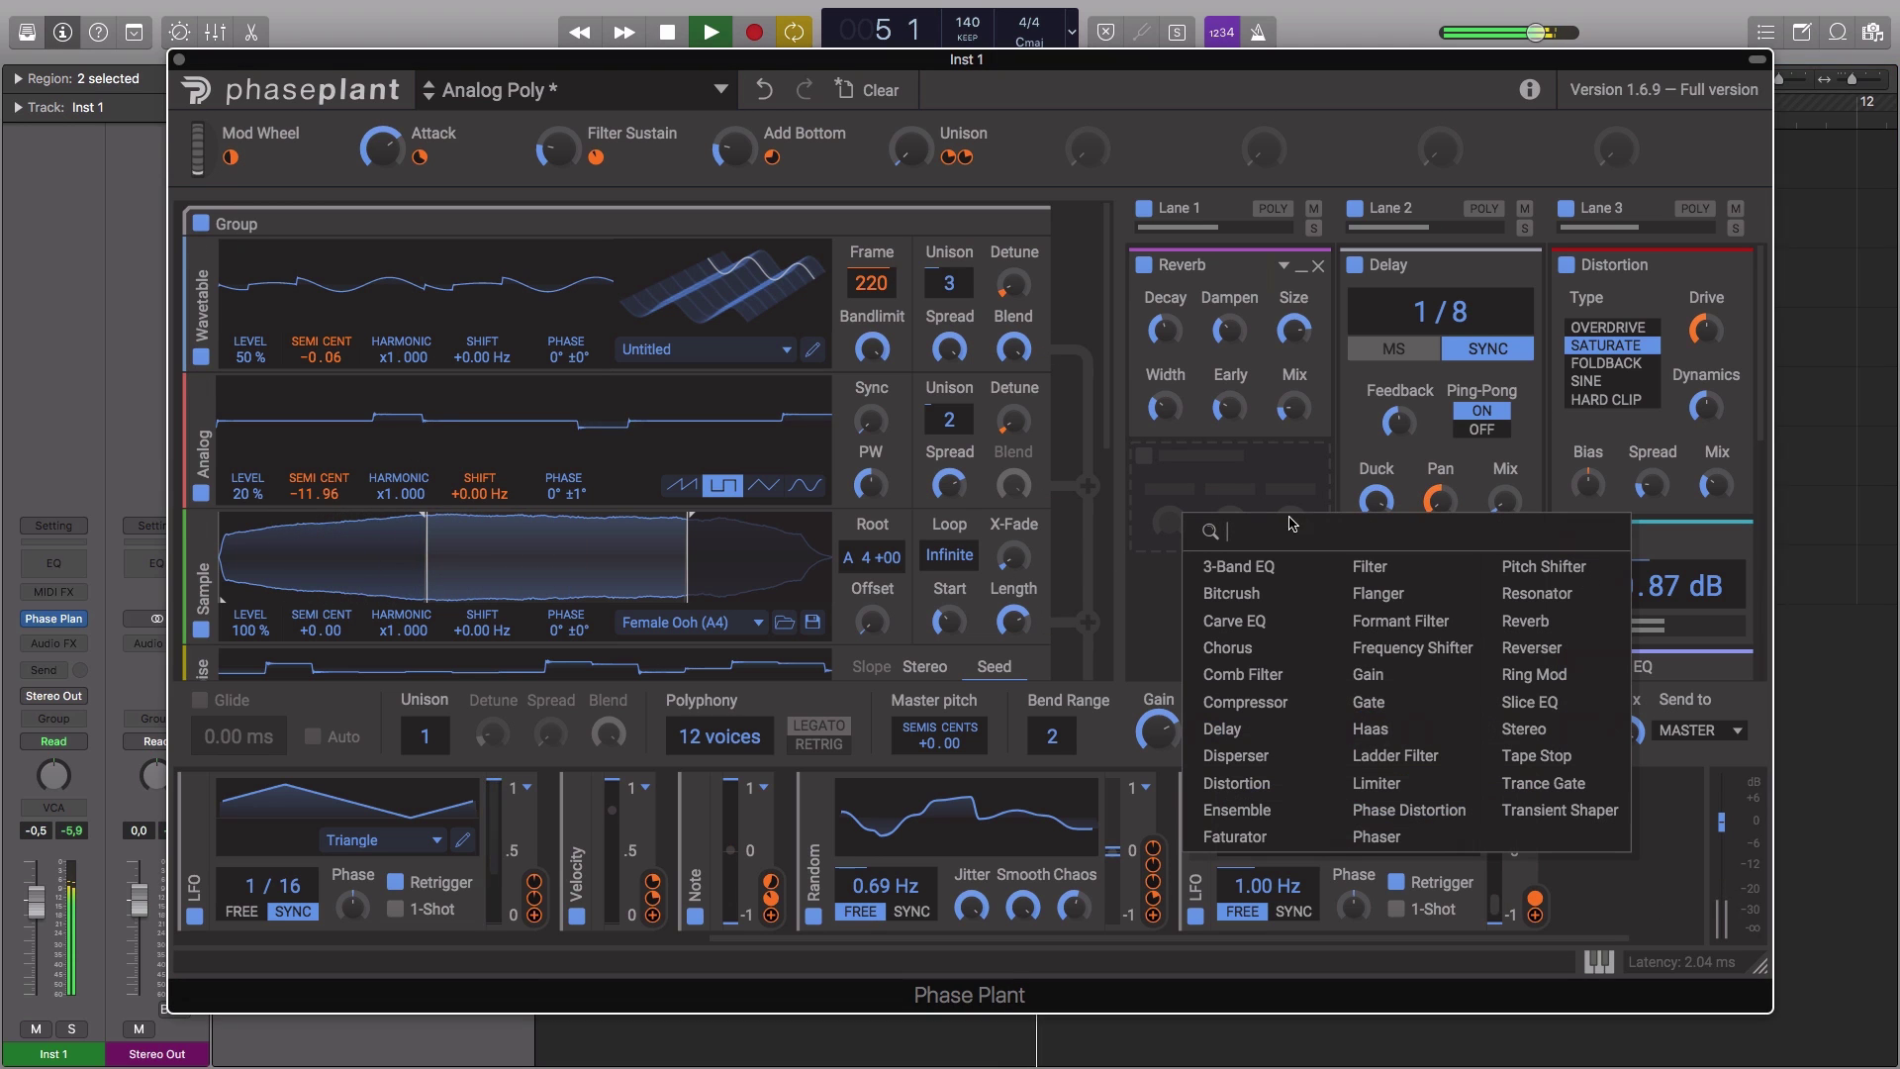
pyautogui.click(1503, 783)
pyautogui.scroll(-3, 1327, 570)
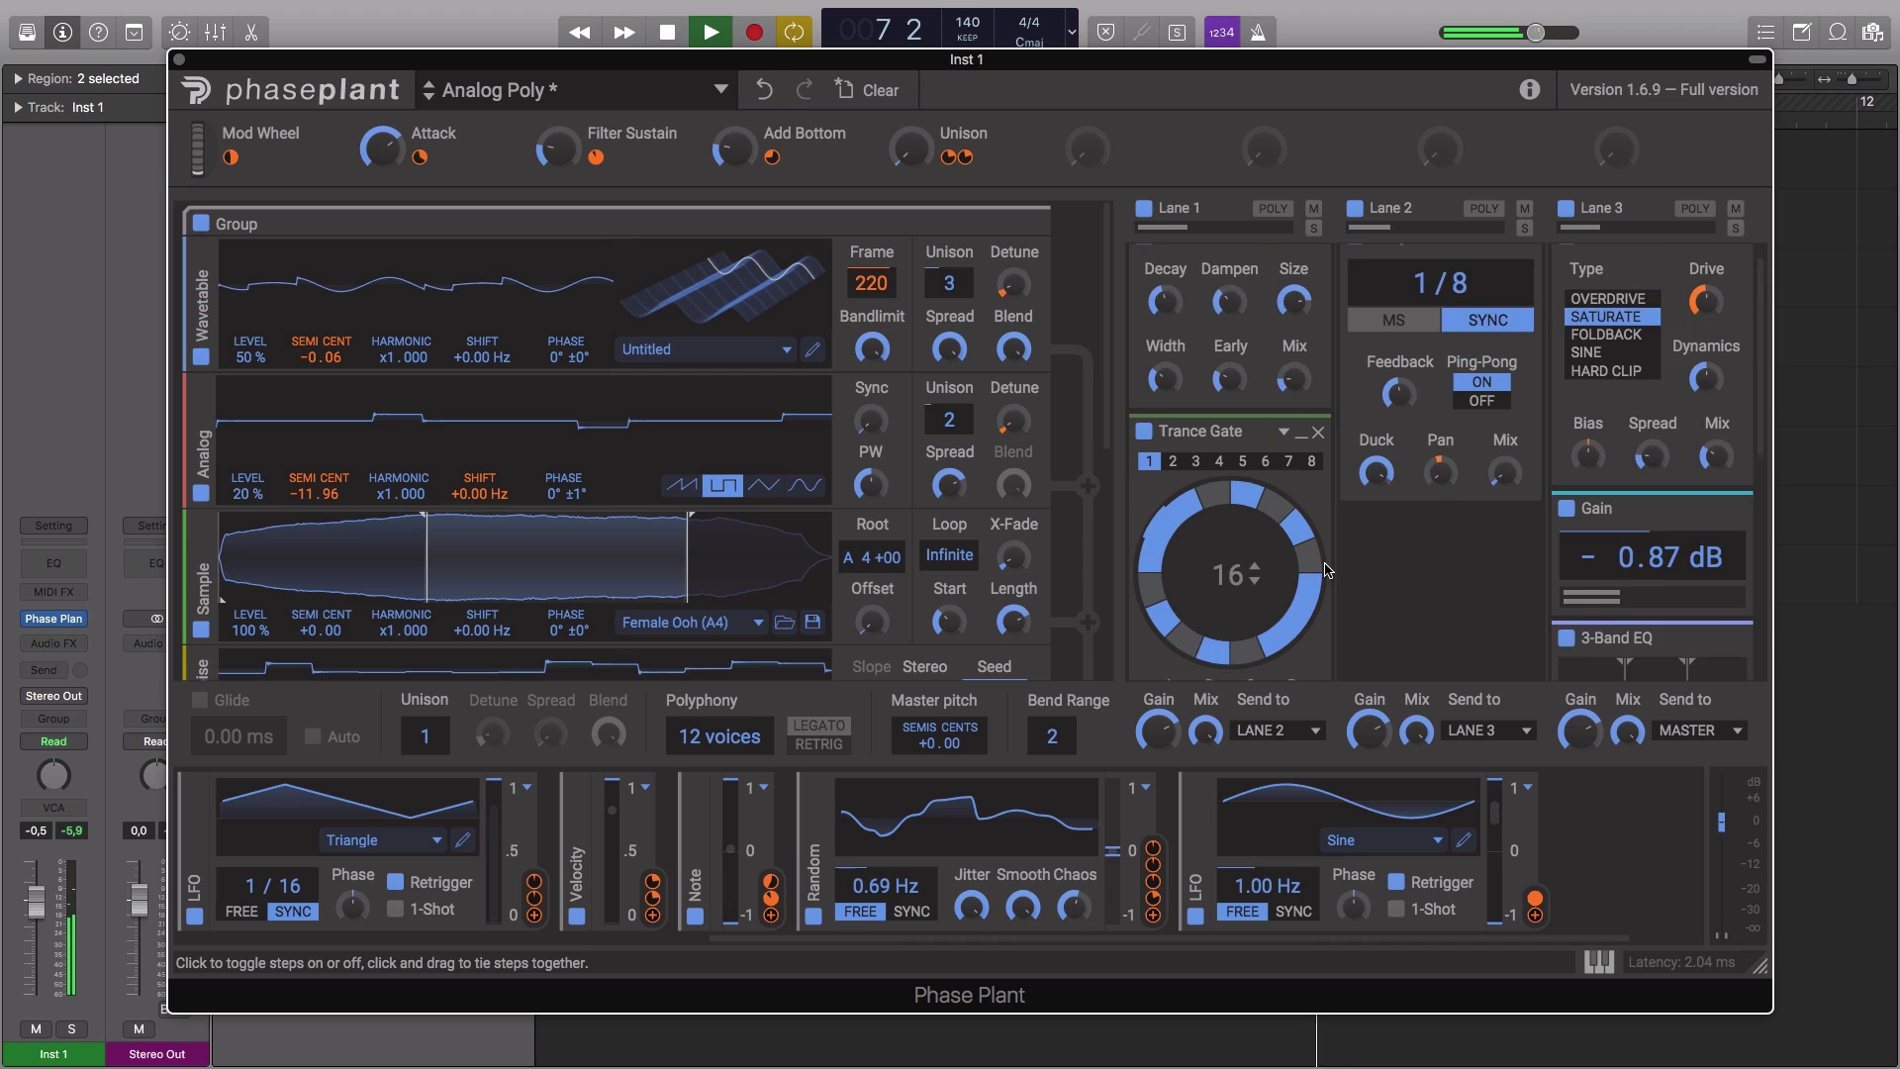
pyautogui.moveTo(1250, 617); pyautogui.dragTo(1250, 616)
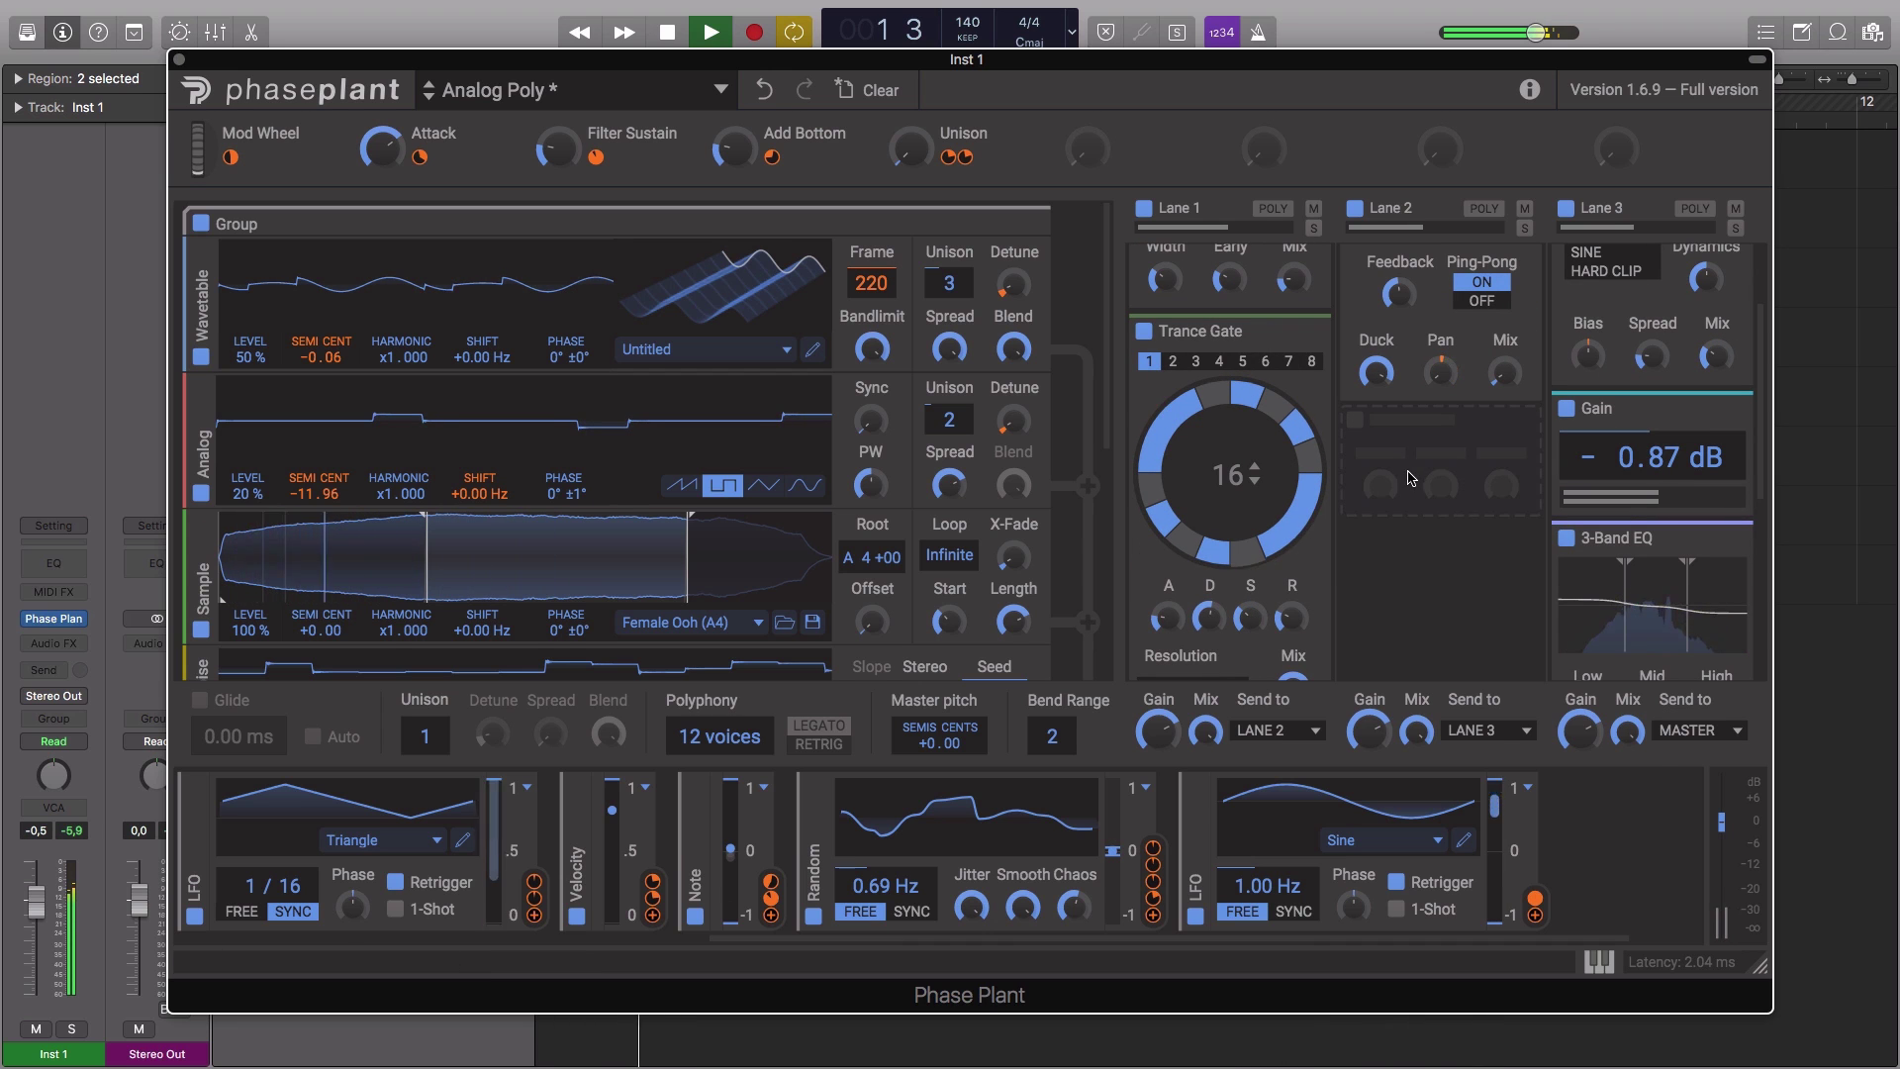
# - Add a Tape Stop effect below the Delay in Lane 2 and toggle its tape motor
pyautogui.click(1410, 478)
pyautogui.click(1671, 715)
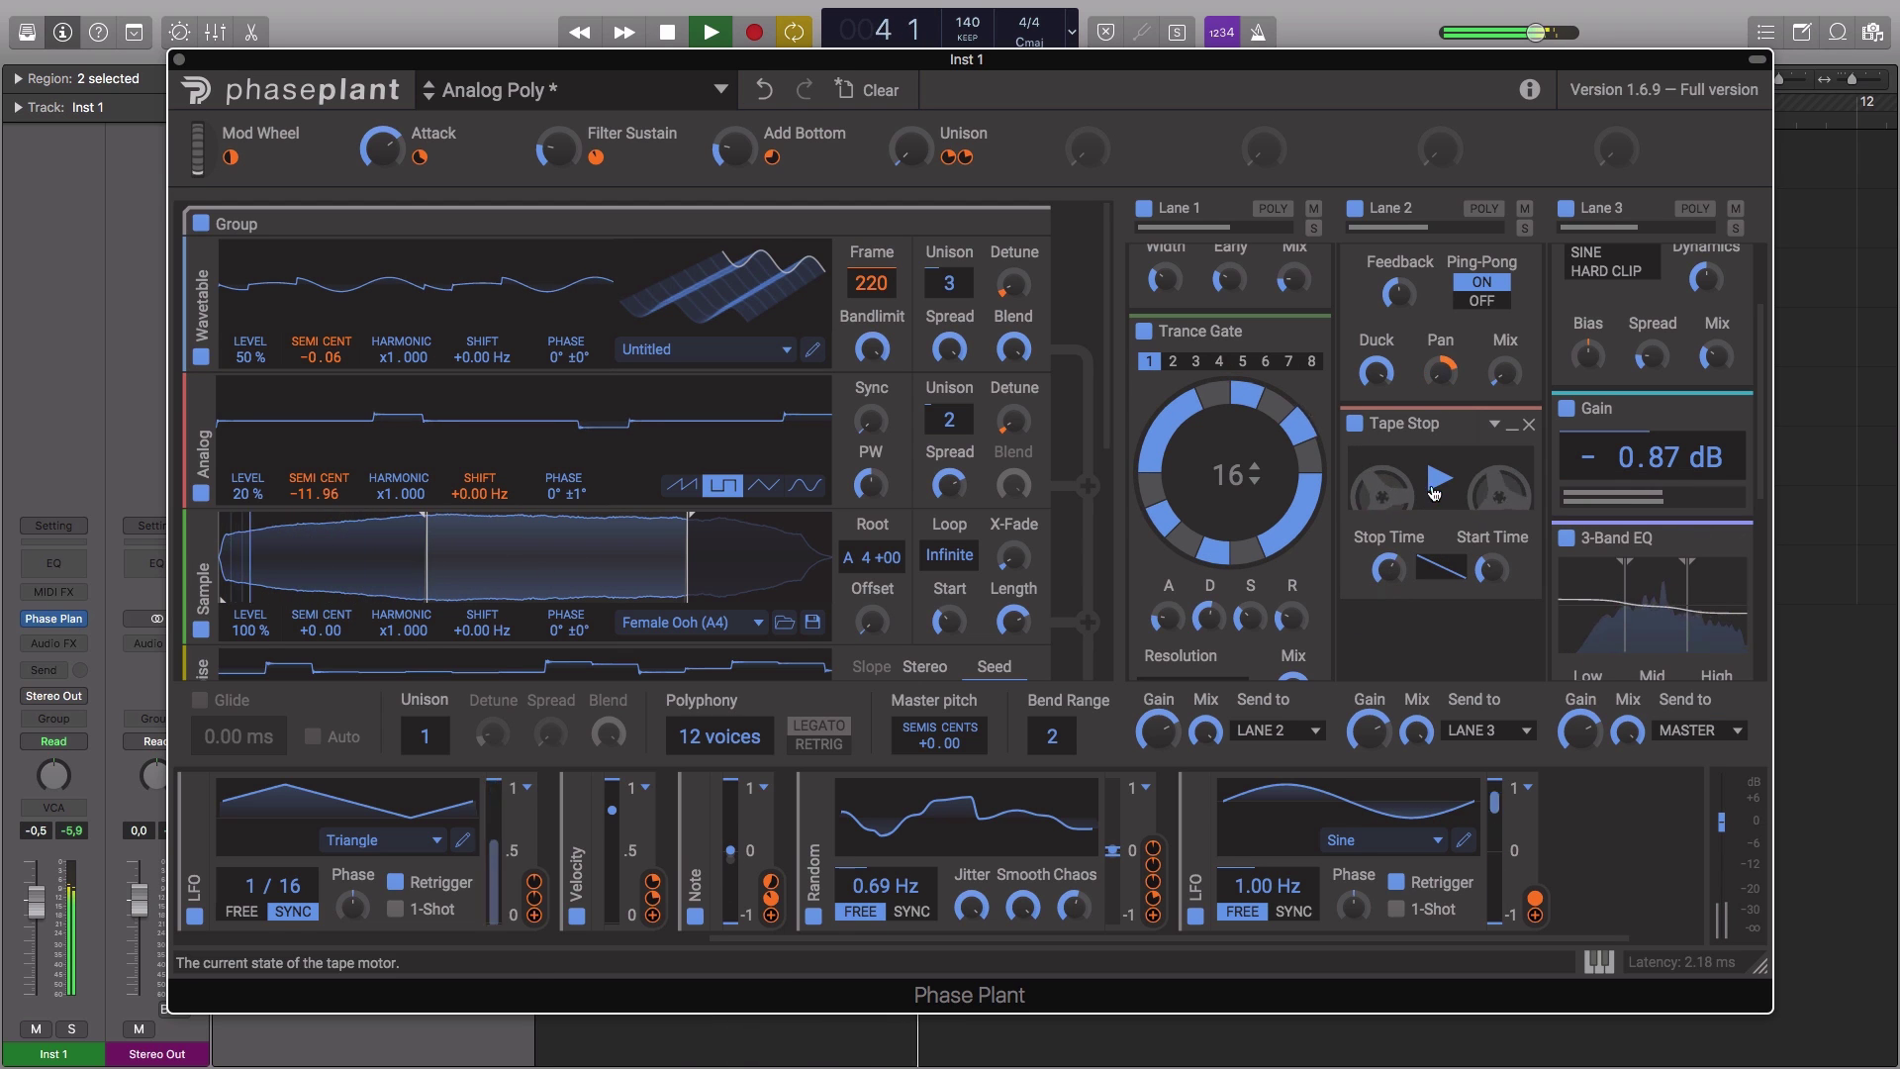
pyautogui.click(1434, 485)
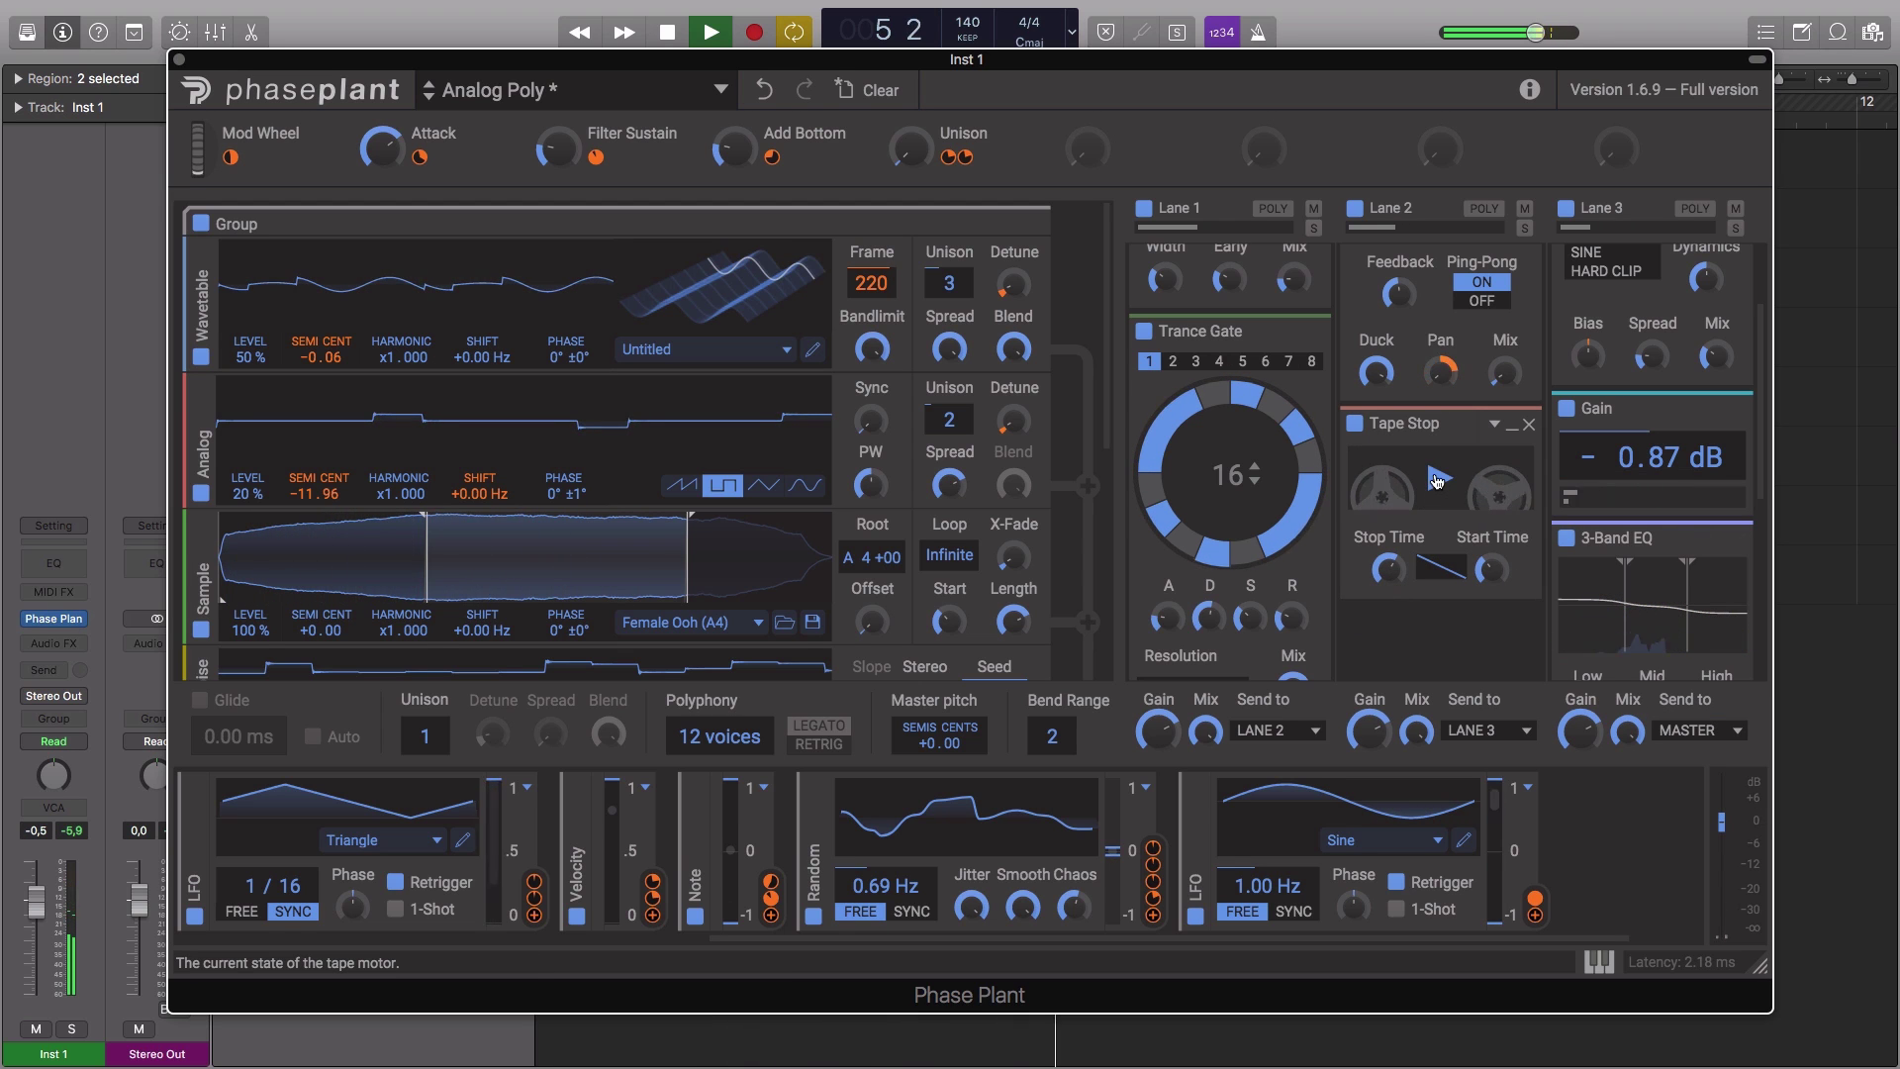
# - Add a Chorus effect below the Tape Stop in Lane 2
pyautogui.scroll(-4, 1435, 569)
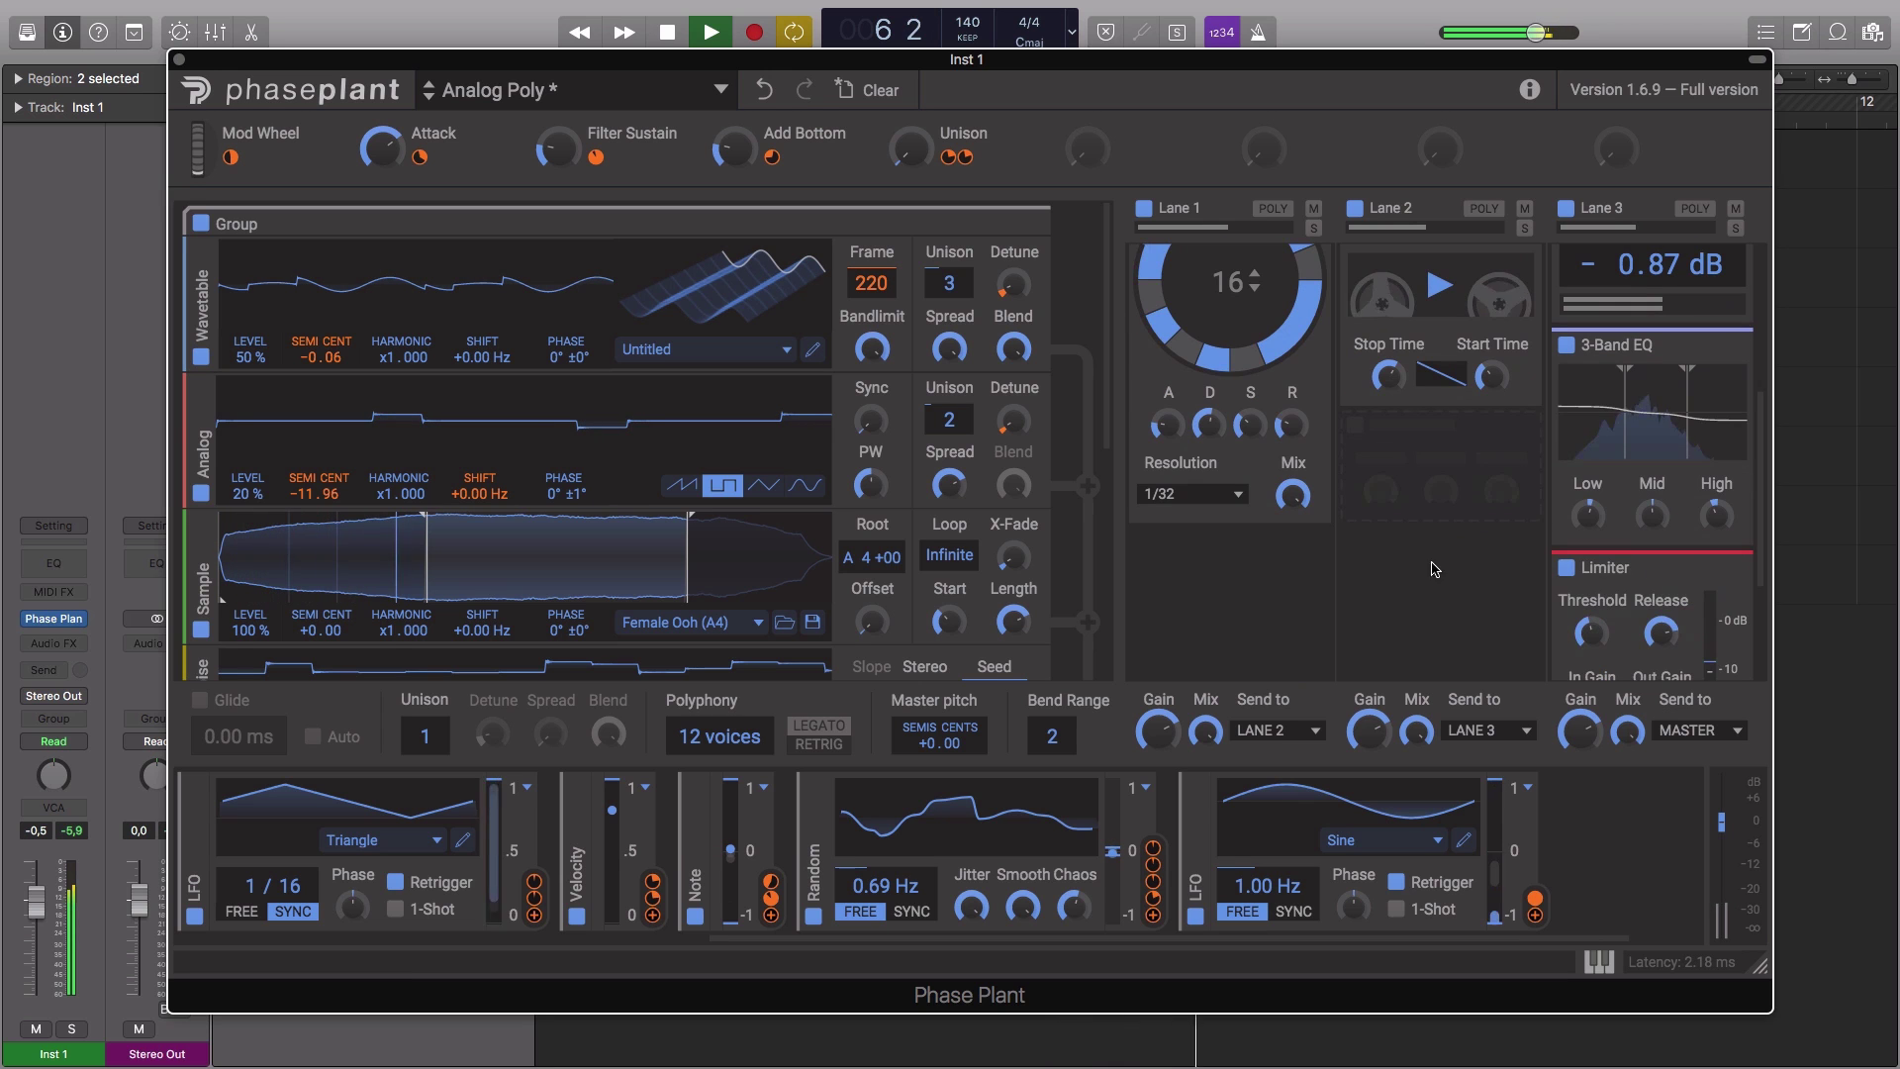
pyautogui.click(1405, 453)
pyautogui.click(1380, 579)
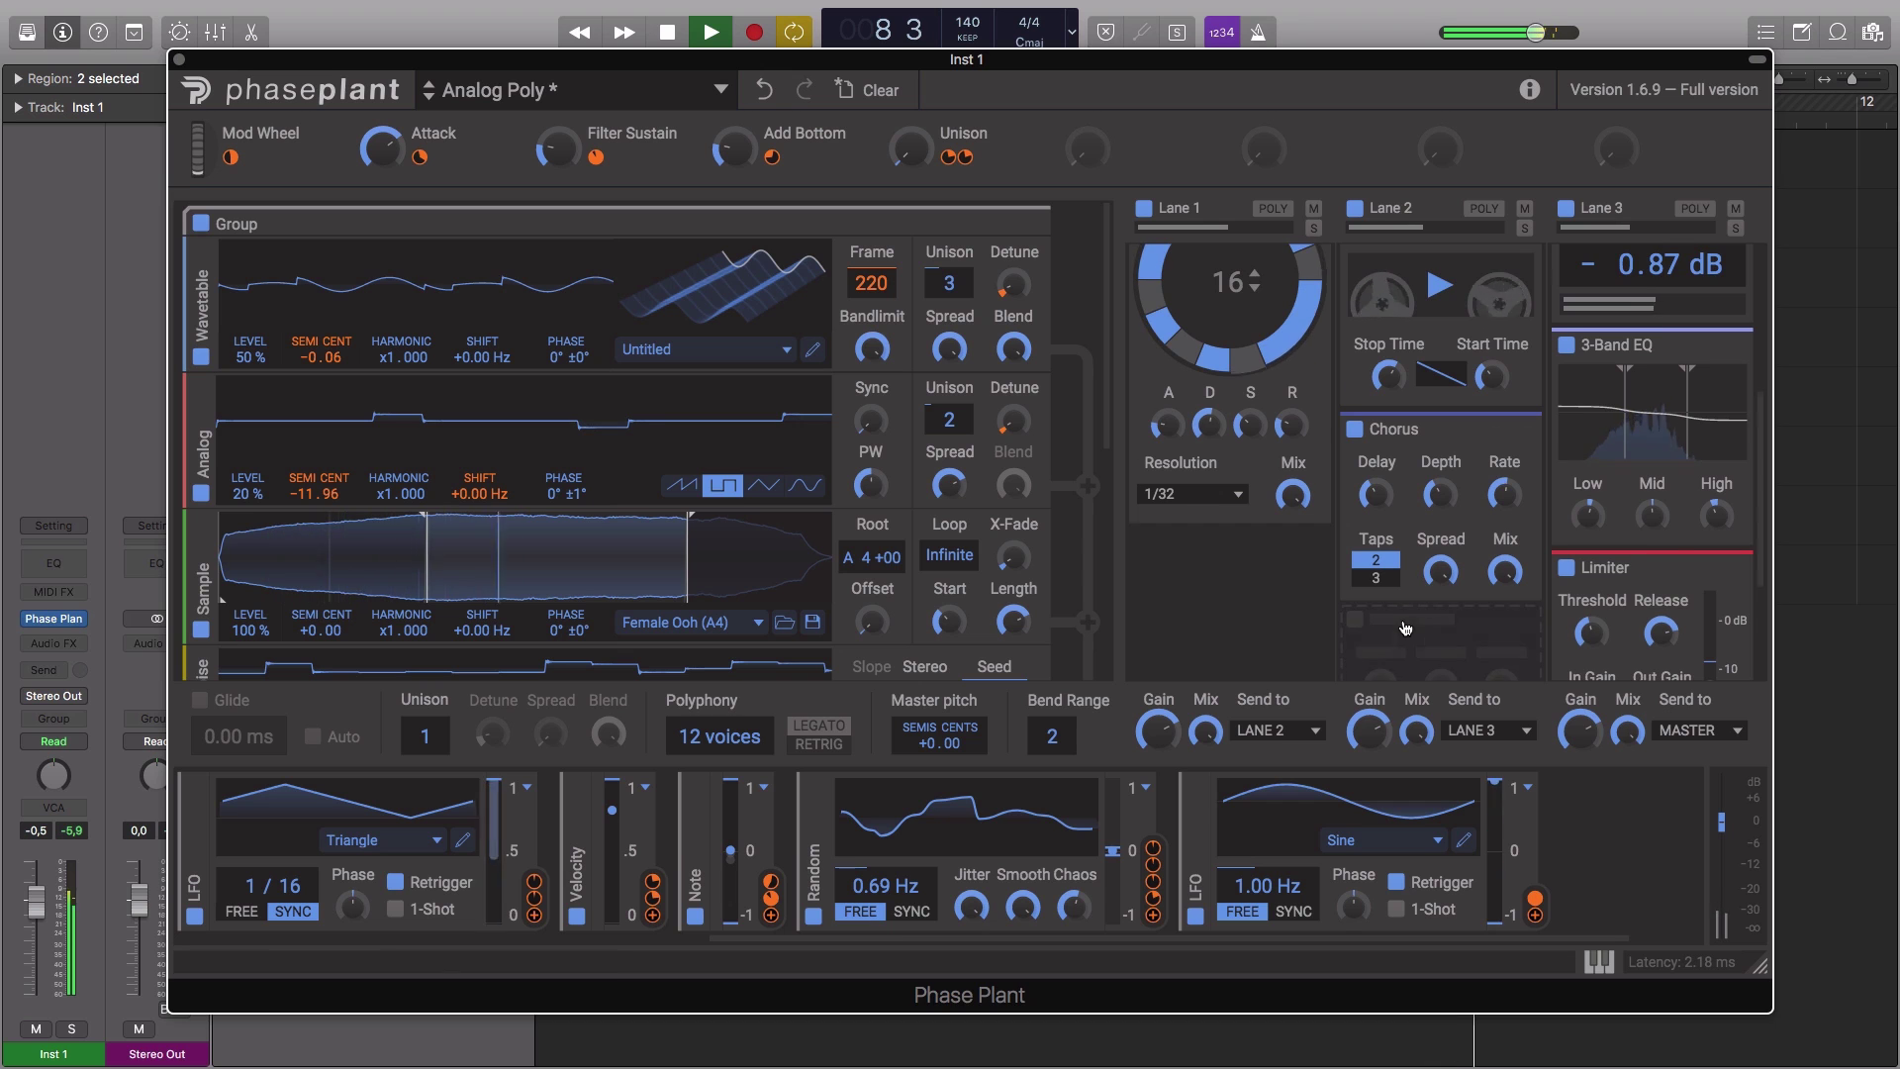
# - Add a Comb Filter below the Chorus in Lane 2 and sweep its cutoff, ending at 127 Hz
pyautogui.scroll(-1, 1415, 609)
pyautogui.click(1414, 607)
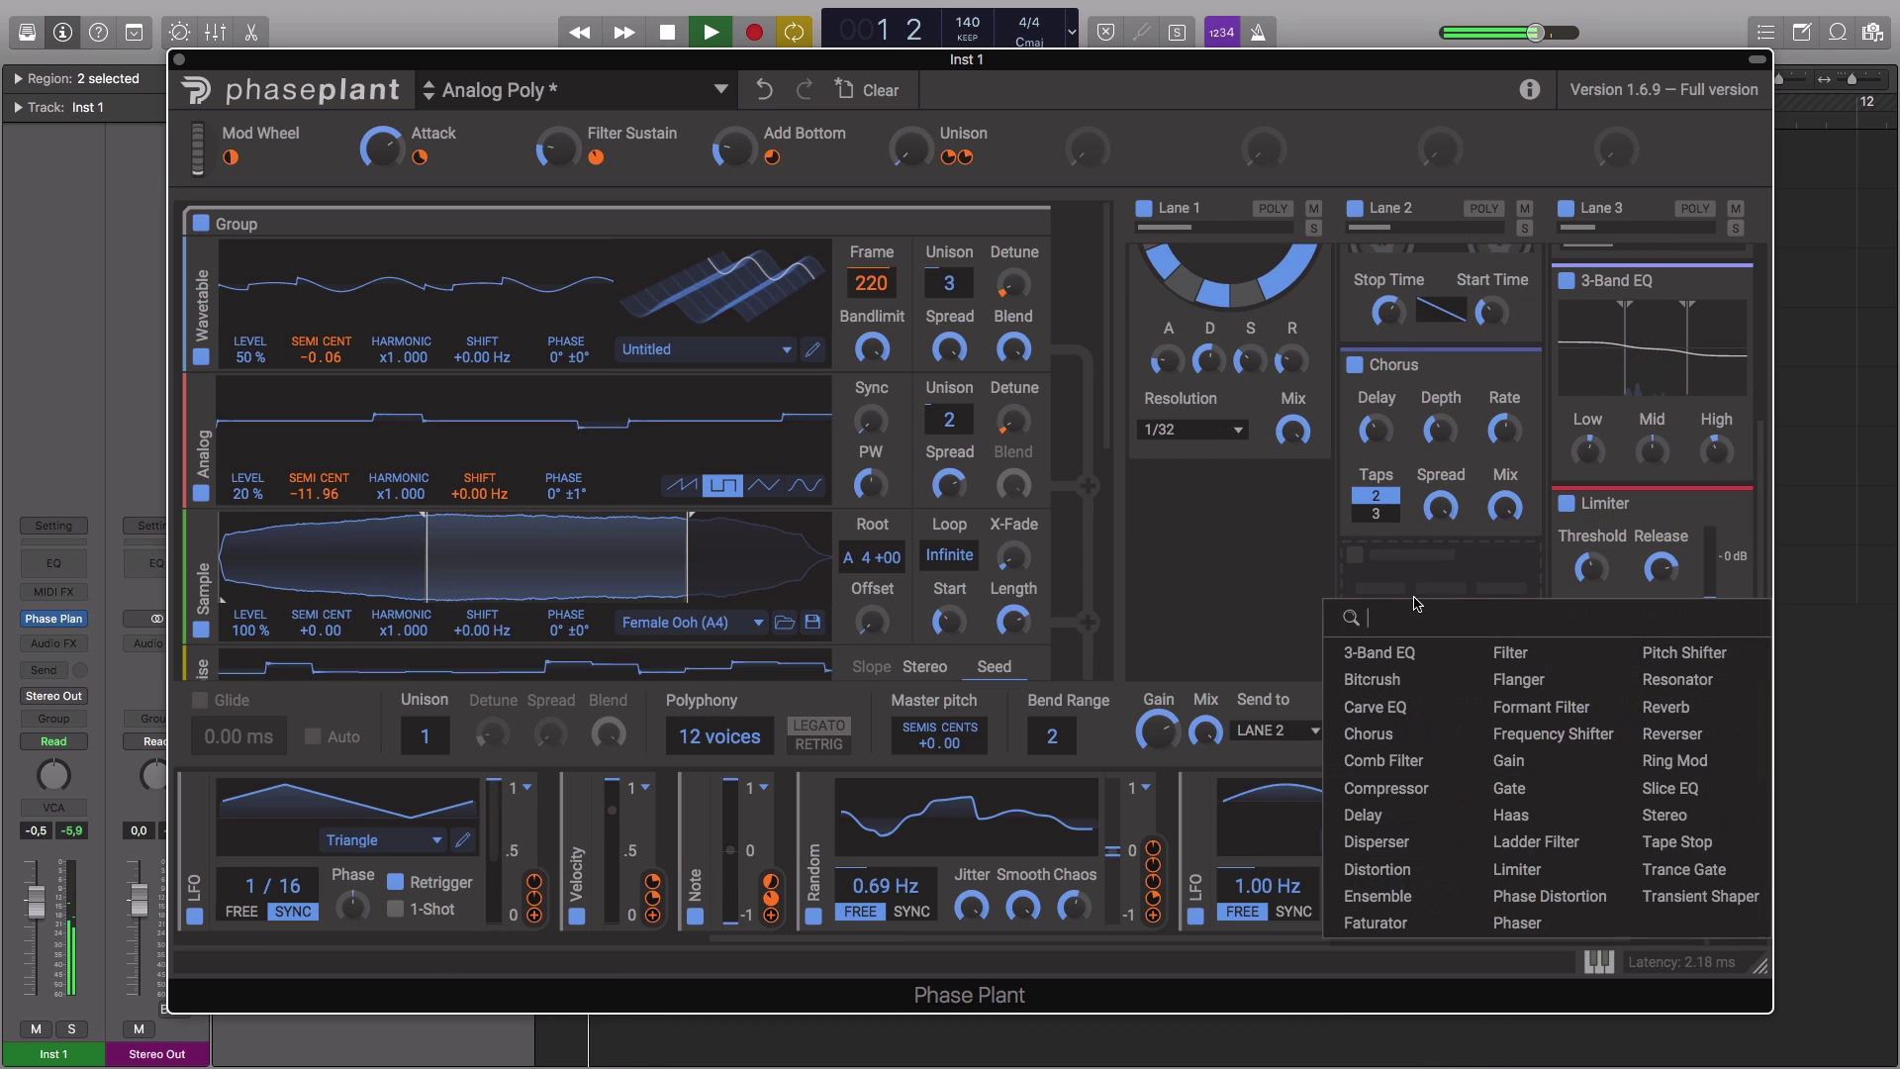
pyautogui.click(1405, 765)
pyautogui.moveTo(1421, 604); pyautogui.dragTo(1421, 614)
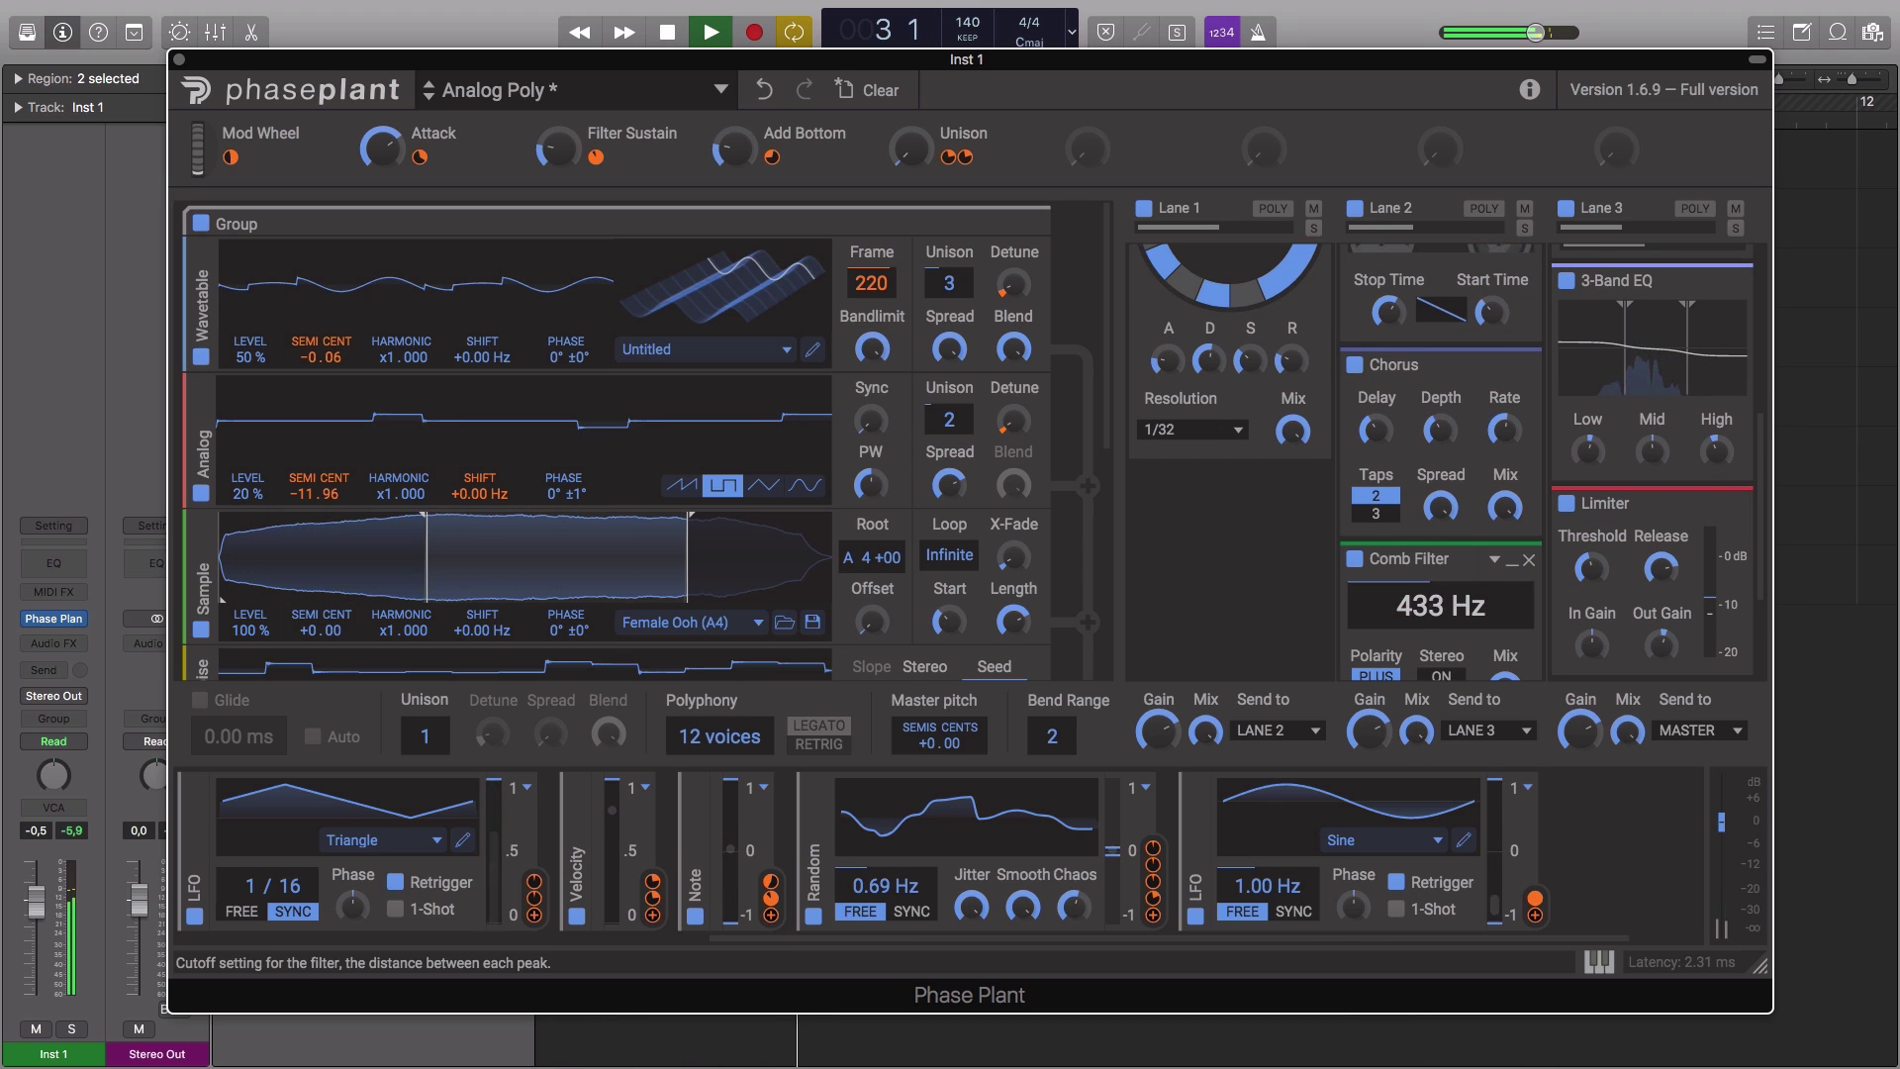
pyautogui.scroll(-2, 1415, 610)
pyautogui.moveTo(1423, 477); pyautogui.dragTo(1423, 455)
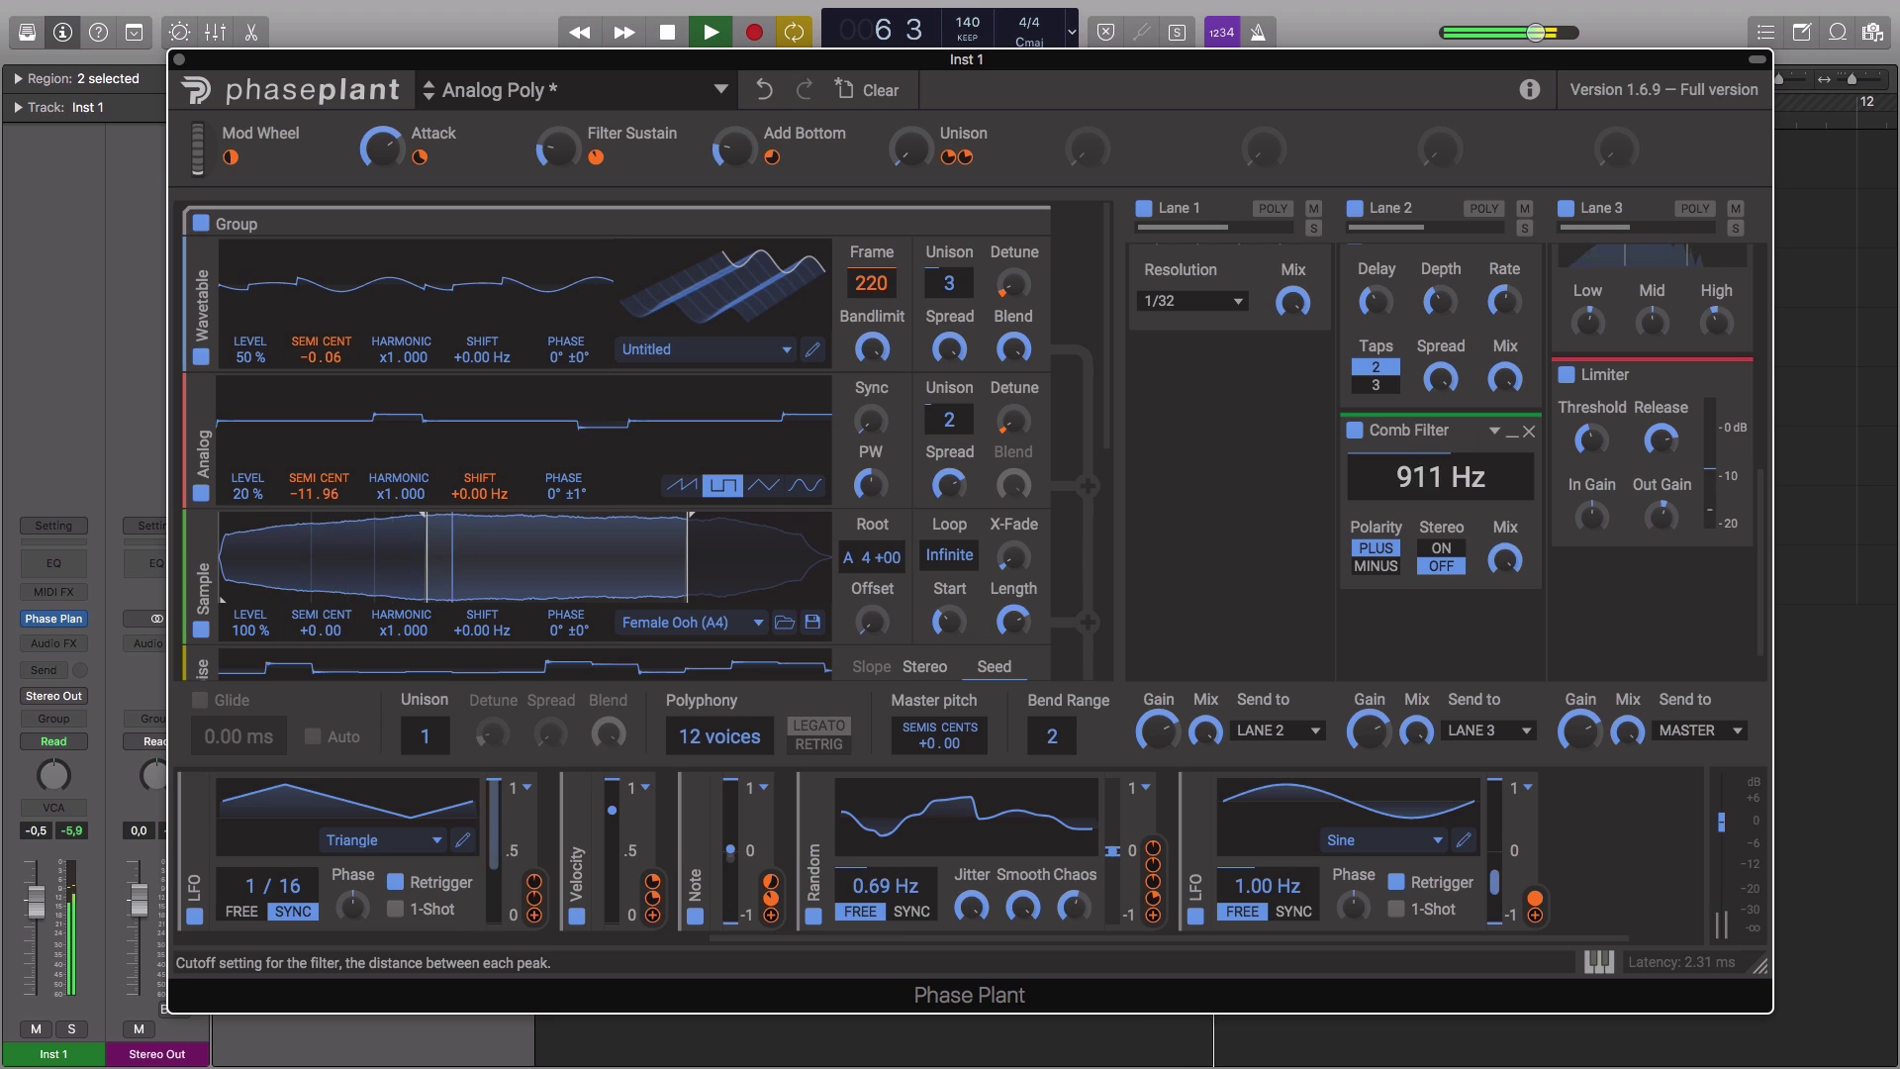
pyautogui.moveTo(1423, 477)
pyautogui.mouseDown()
pyautogui.moveTo(1423, 538)
pyautogui.moveTo(1423, 505)
pyautogui.mouseUp()
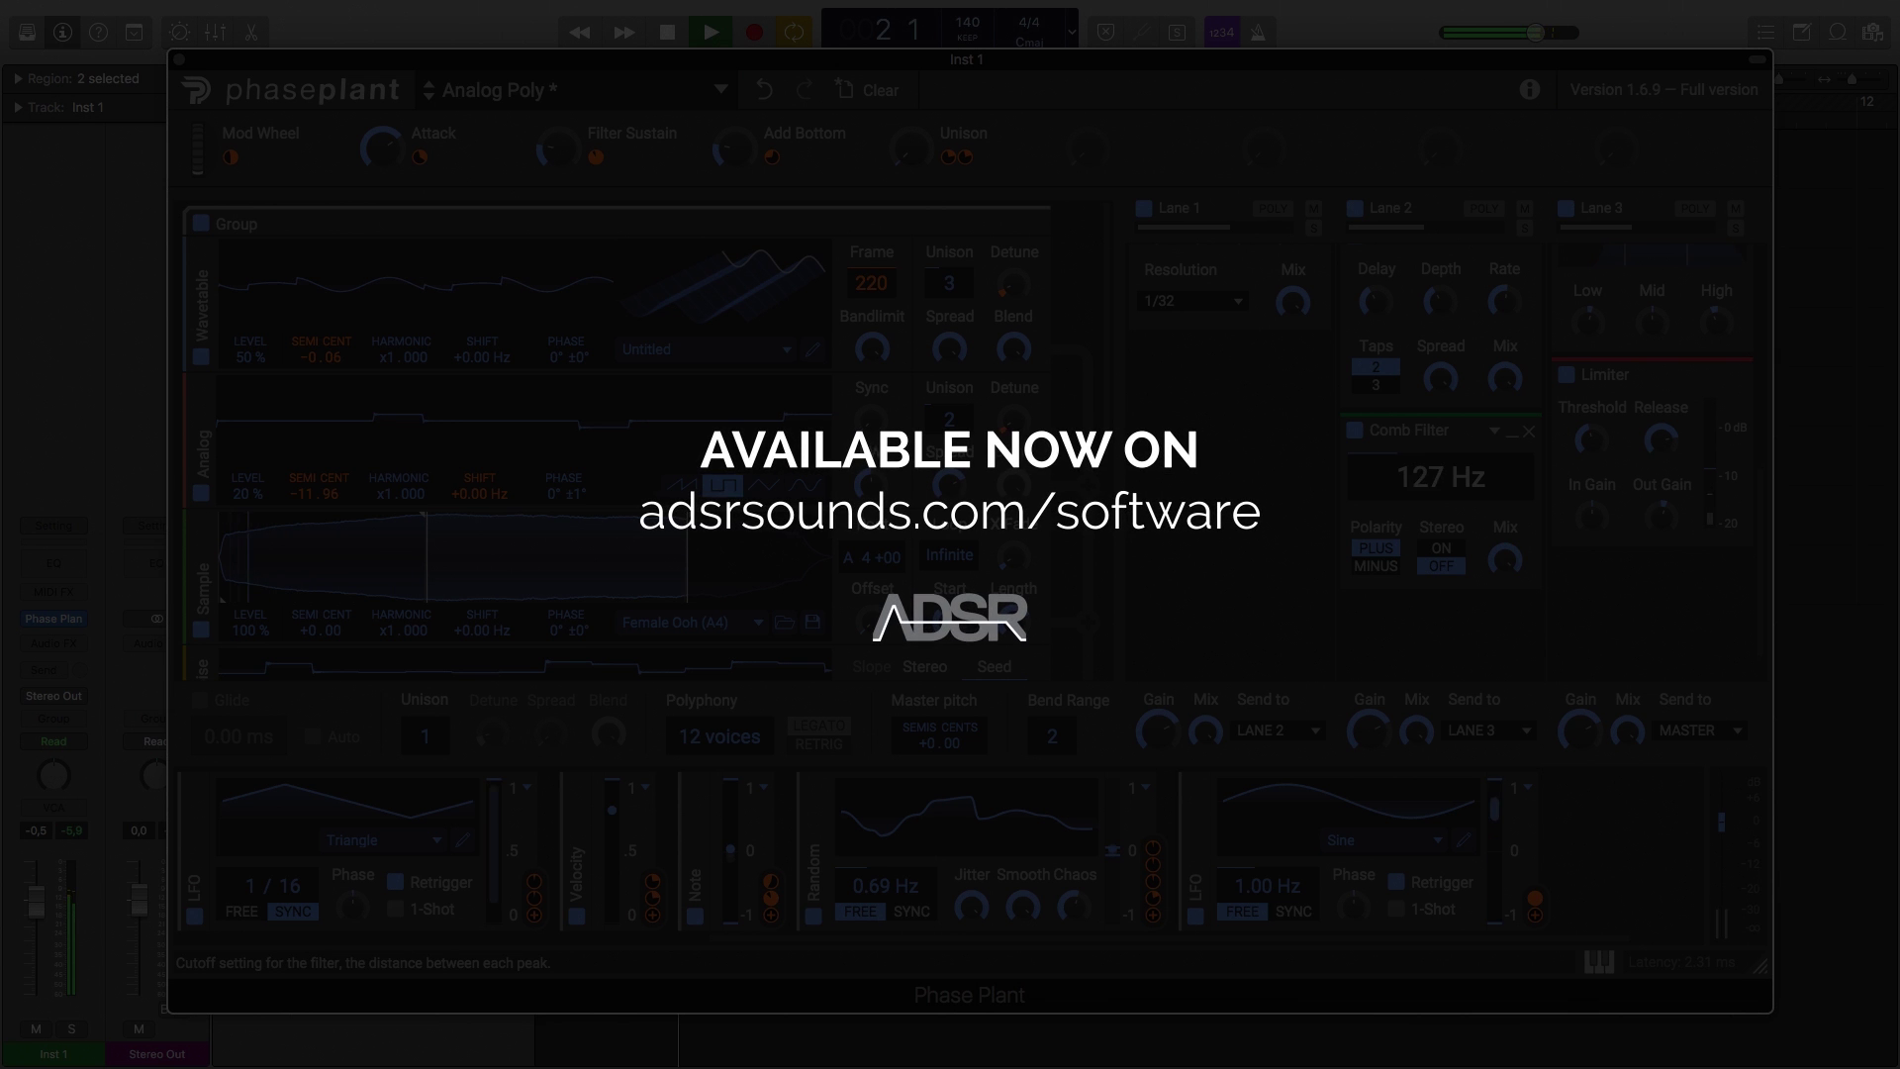